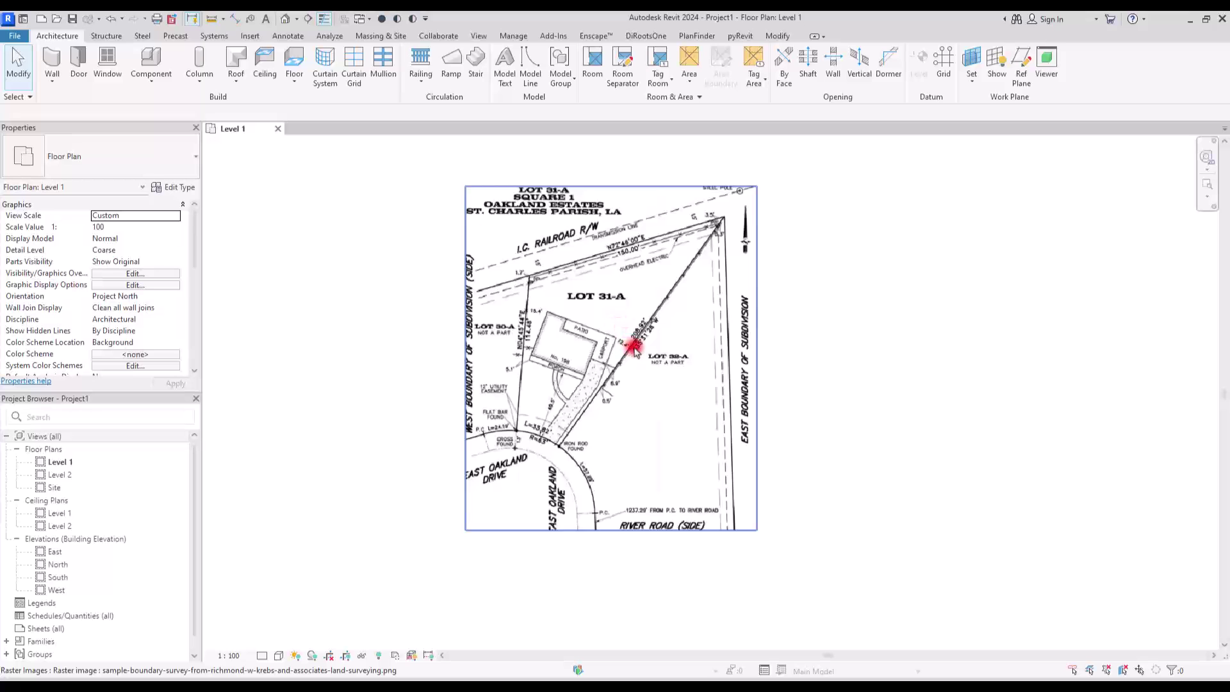
# Step: Examine the boundary distances and bearings of Lot 31-A on the imported survey image
pyautogui.scroll(3, 845, 343)
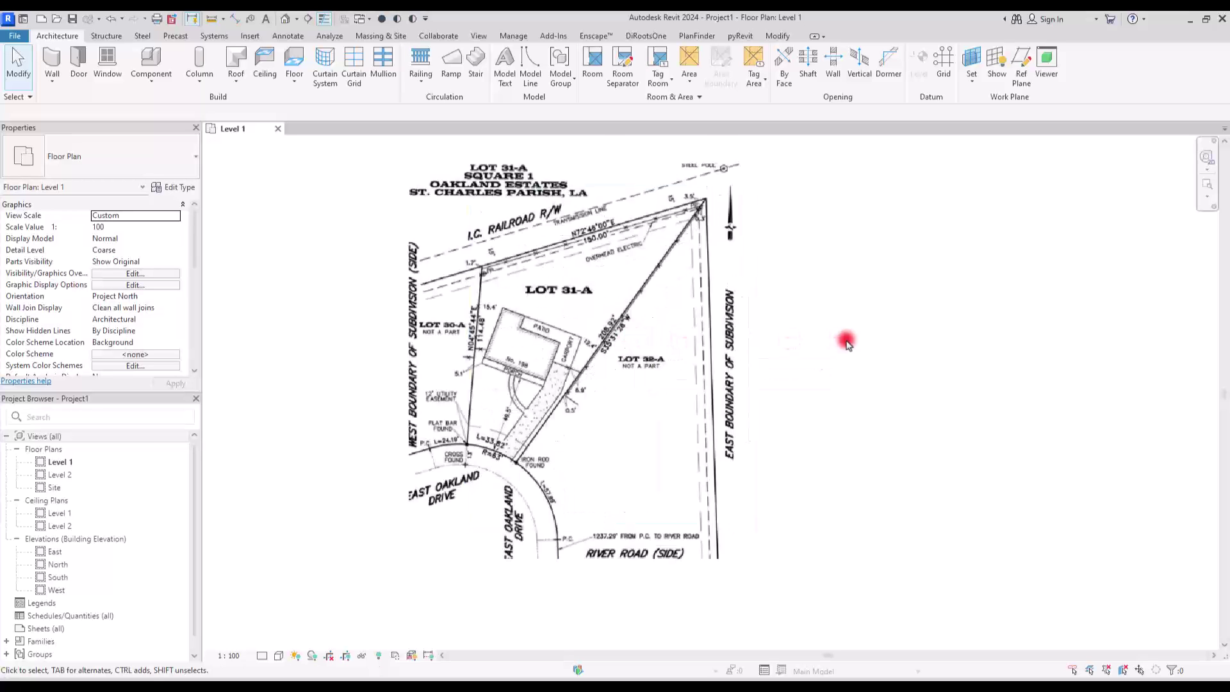
pyautogui.scroll(-3, 811, 341)
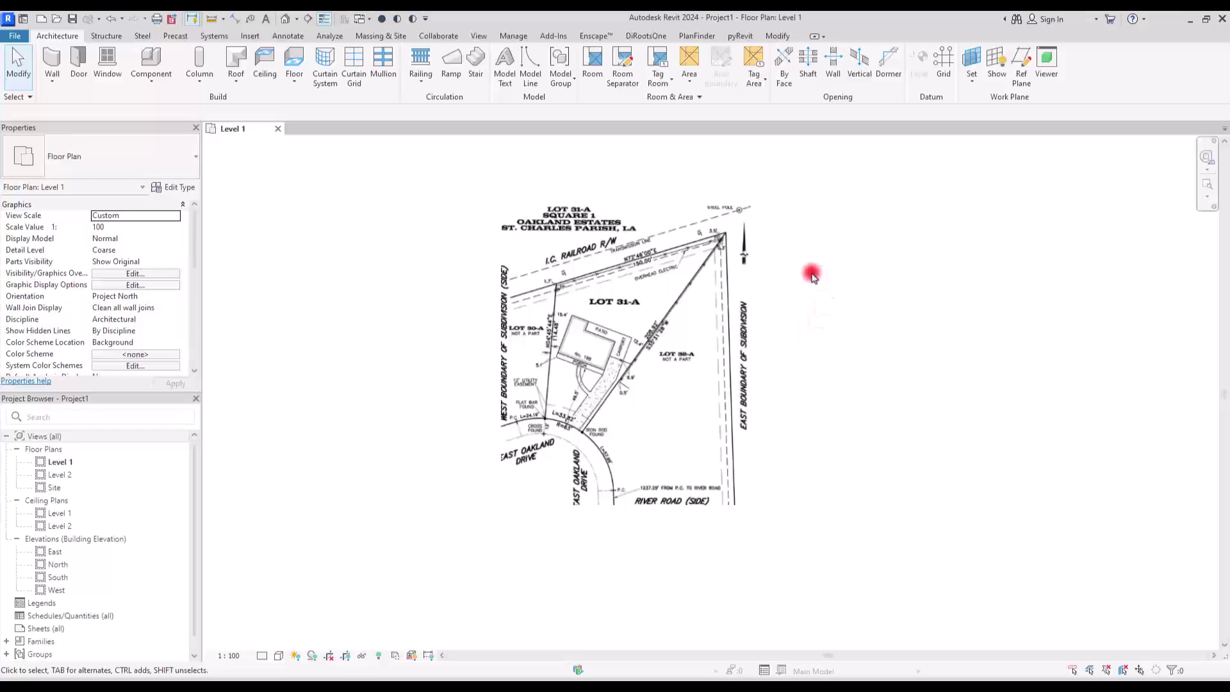
pyautogui.scroll(5, 811, 275)
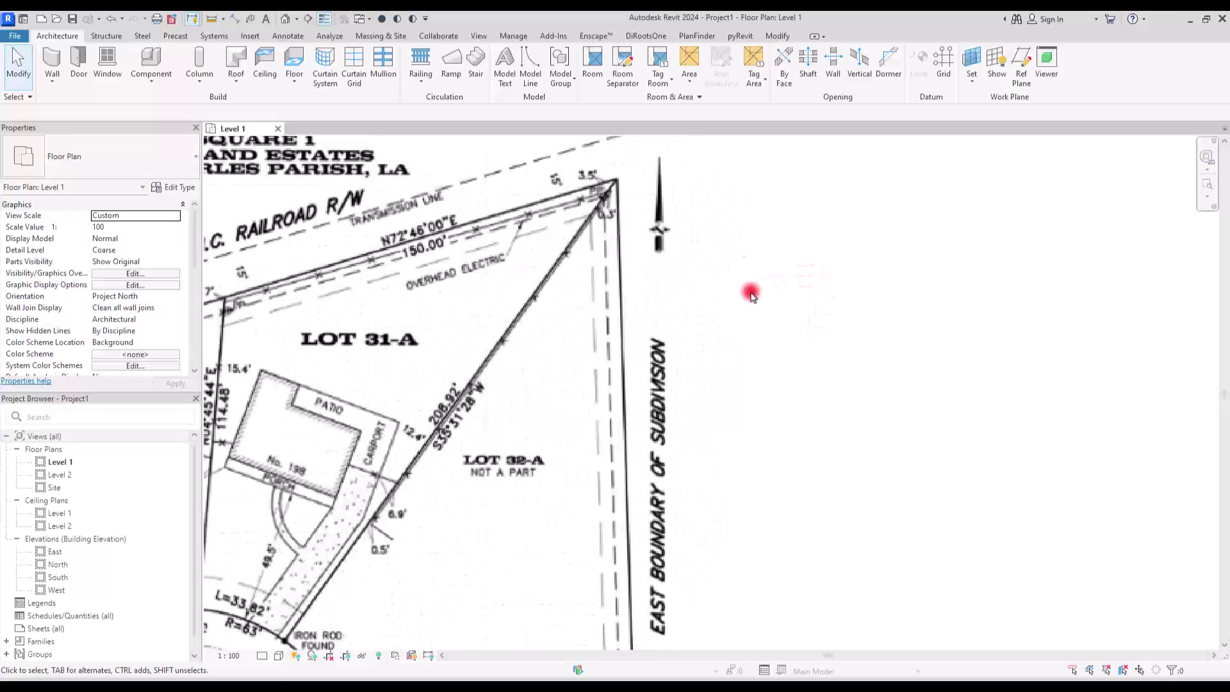
pyautogui.moveTo(750, 295); pyautogui.dragTo(1017, 299, button='middle')
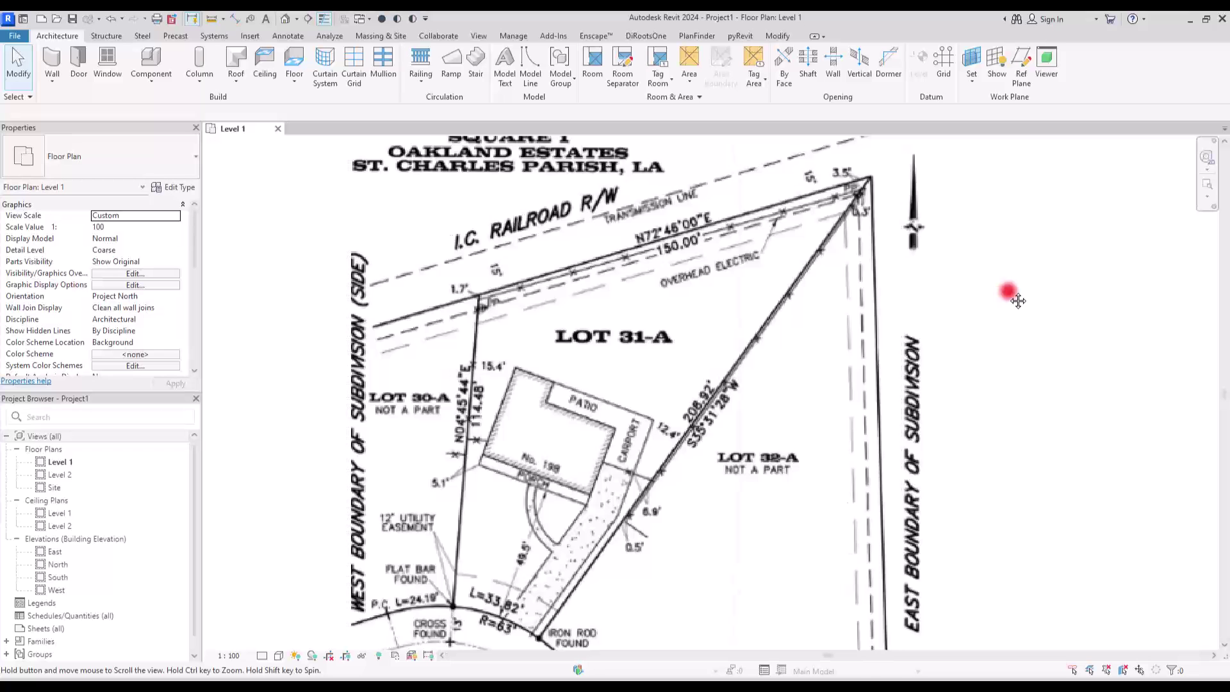
pyautogui.scroll(1, 816, 282)
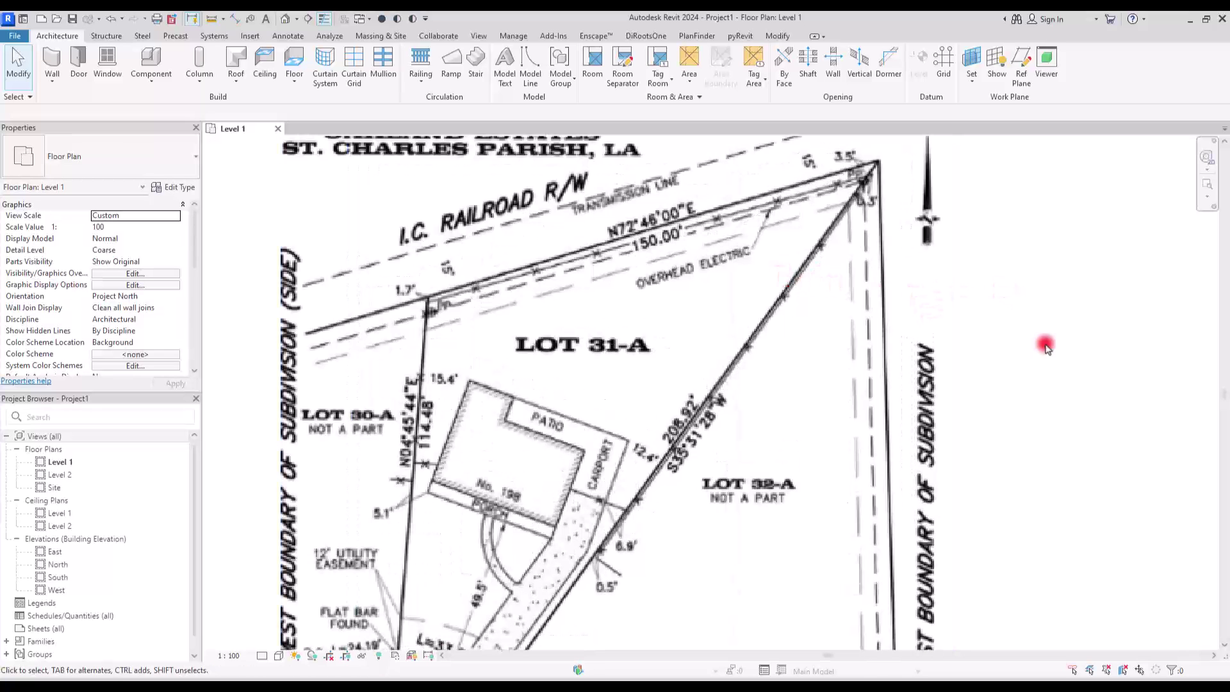
pyautogui.moveTo(1045, 346); pyautogui.dragTo(812, 323, button='middle')
pyautogui.scroll(-1, 897, 321)
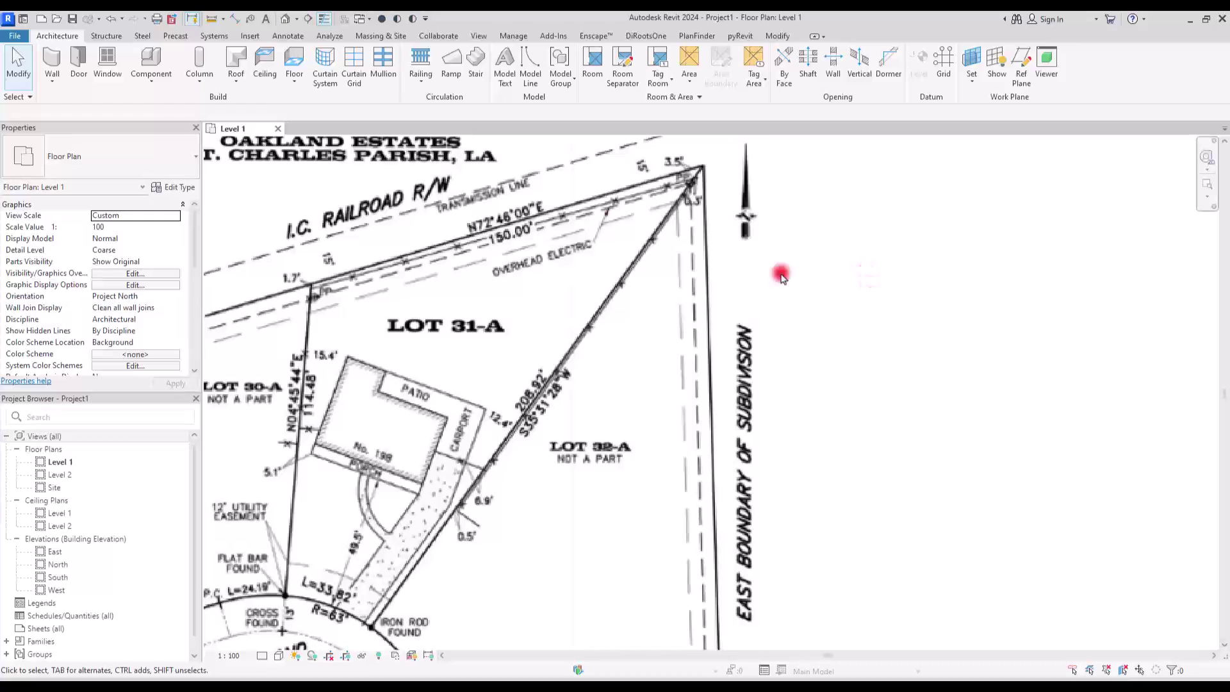
# Step: Start a property line by entering distances and bearings, and set the first deed line's distance to 208.92
pyautogui.click(365, 38)
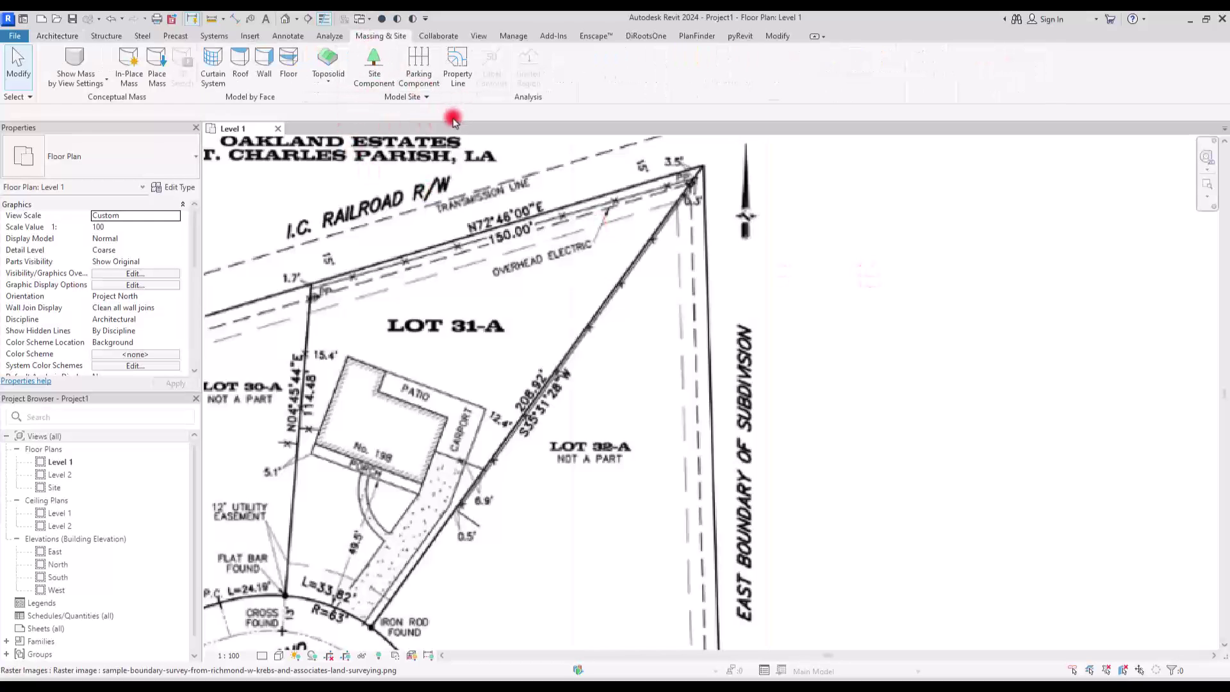
pyautogui.click(463, 59)
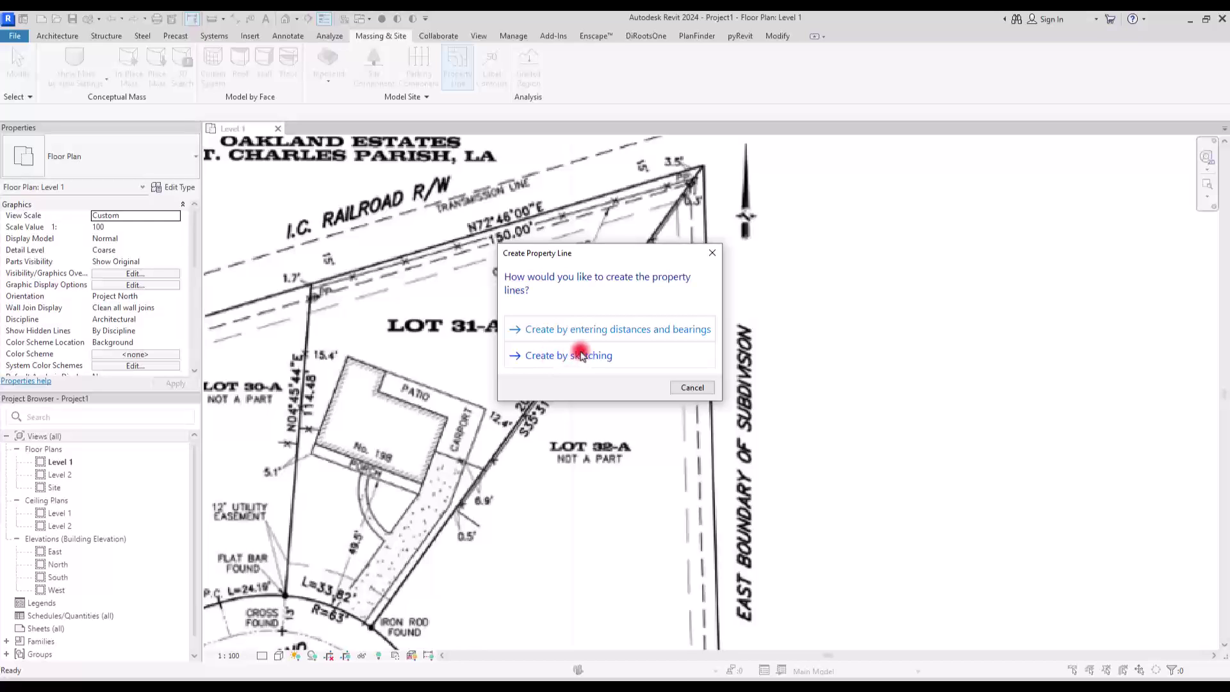
pyautogui.click(642, 329)
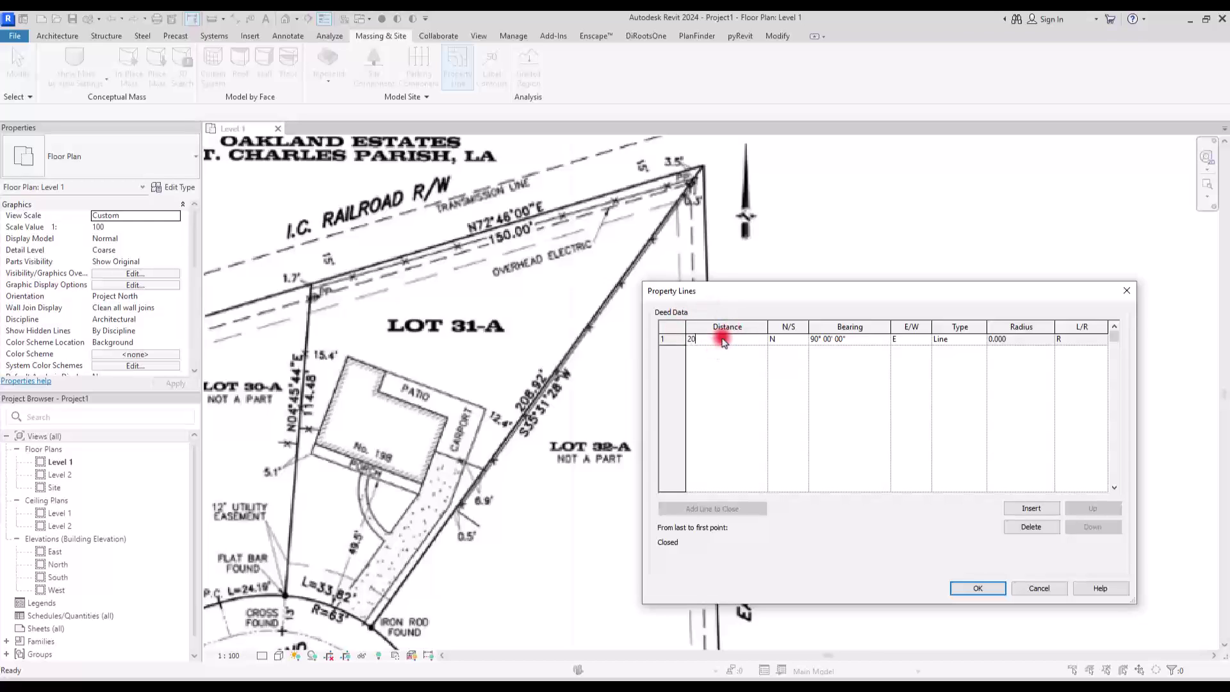
pyautogui.write('2')
pyautogui.click(804, 374)
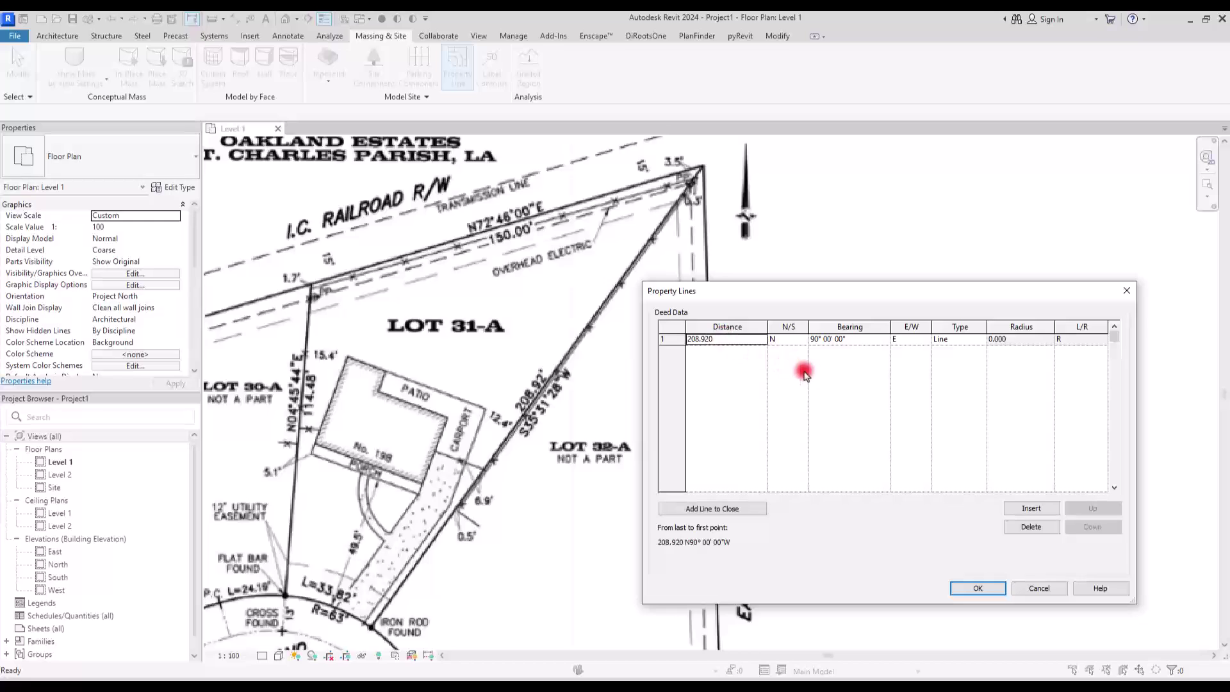
# Step: Set the first deed line's north/south direction to S
pyautogui.click(803, 339)
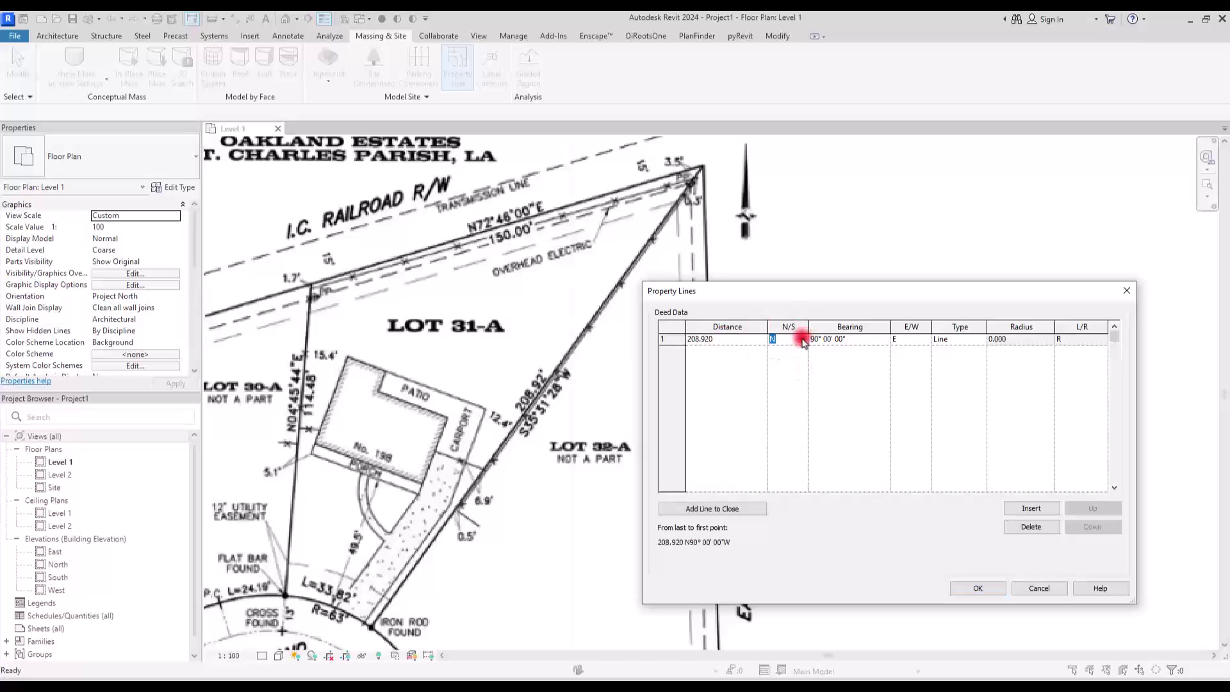
pyautogui.click(783, 398)
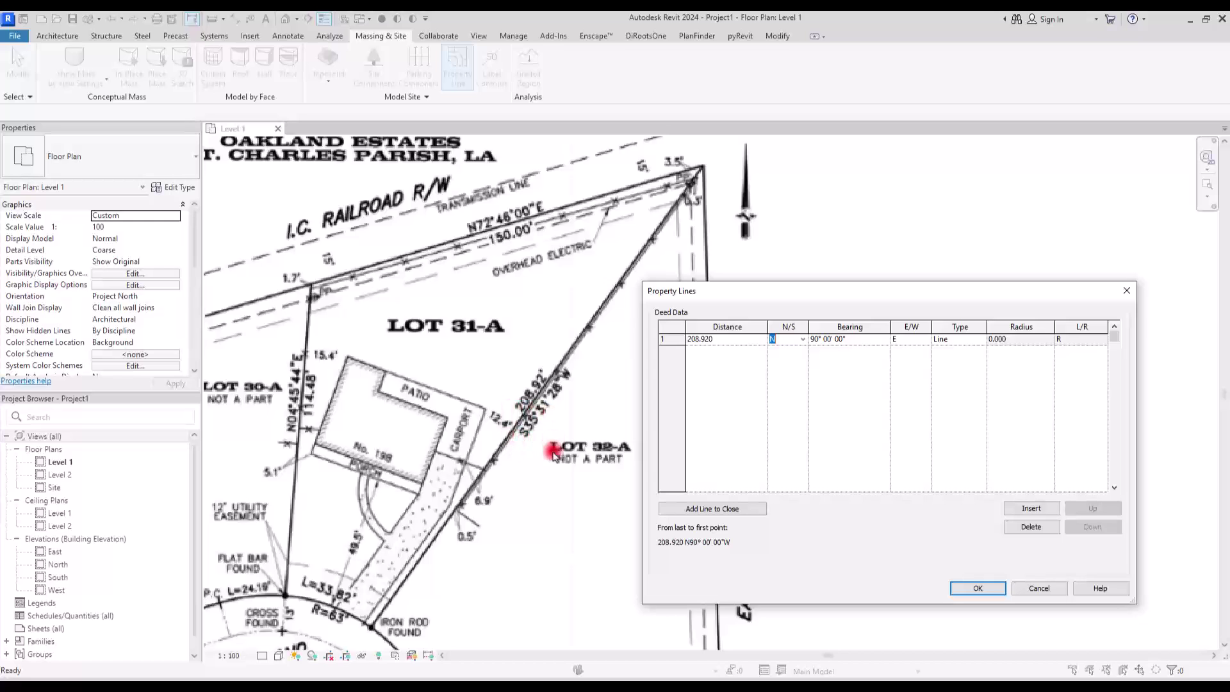
pyautogui.click(802, 339)
pyautogui.click(789, 361)
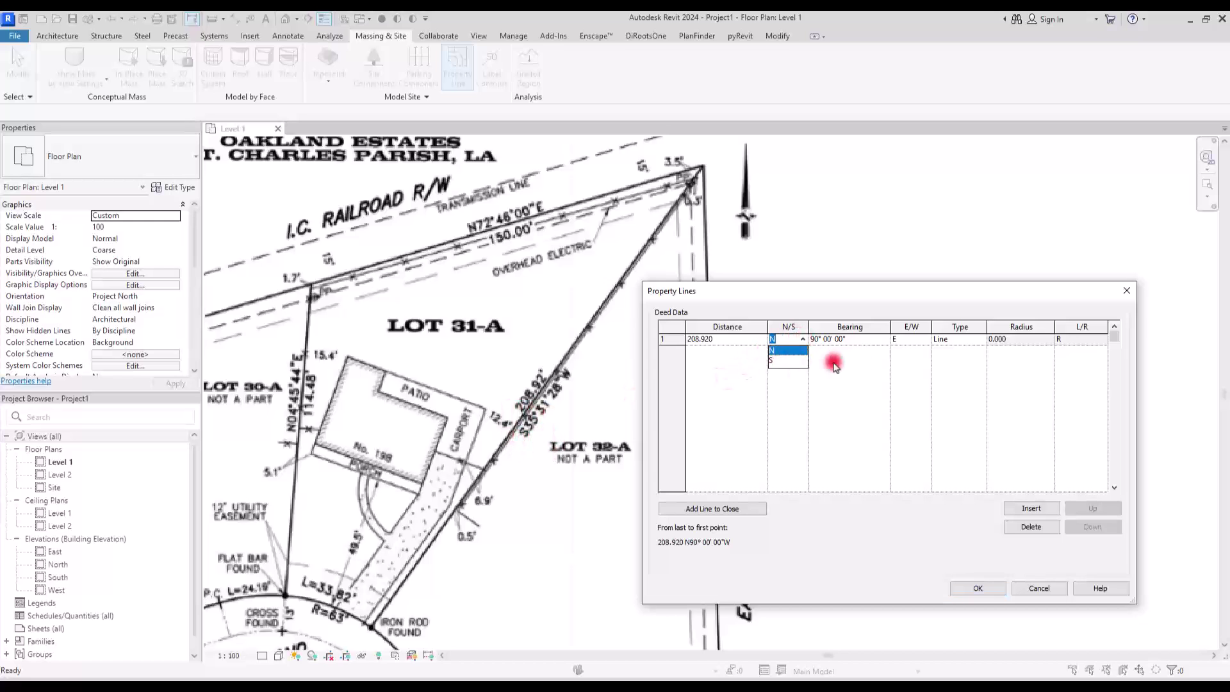
pyautogui.click(793, 392)
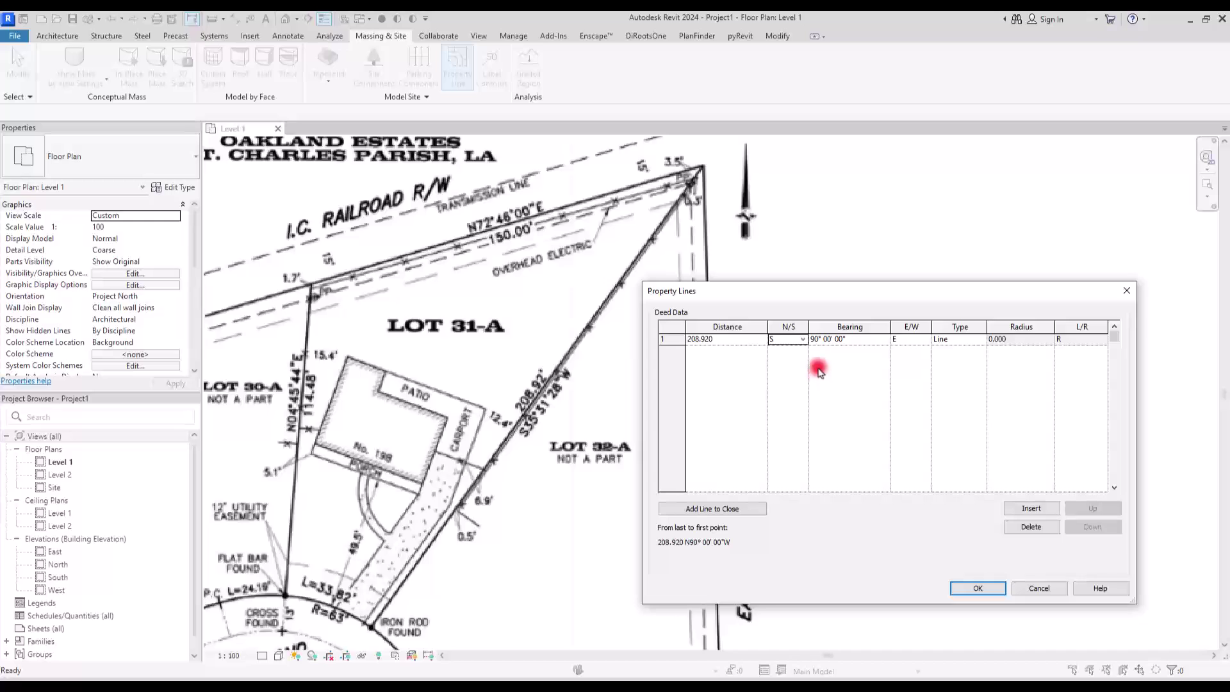
# Step: Set the first deed line's bearing to 35° 31' 28" with direction W, keeping its type as Line
pyautogui.click(814, 340)
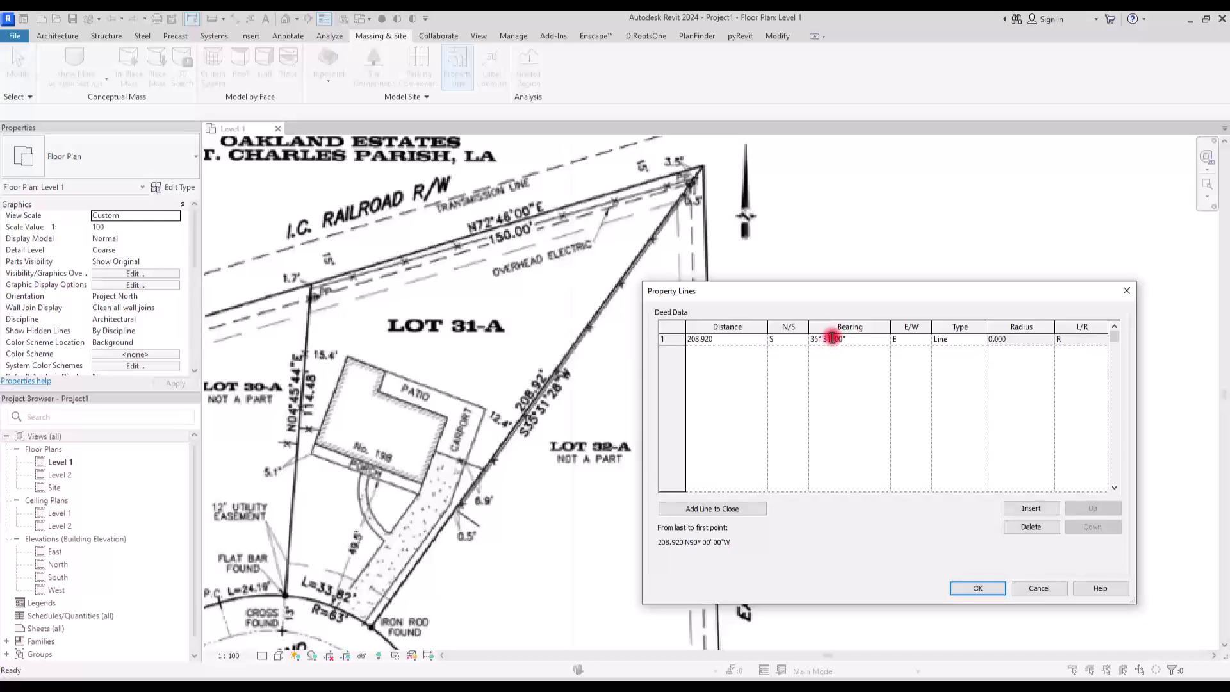
pyautogui.write('28')
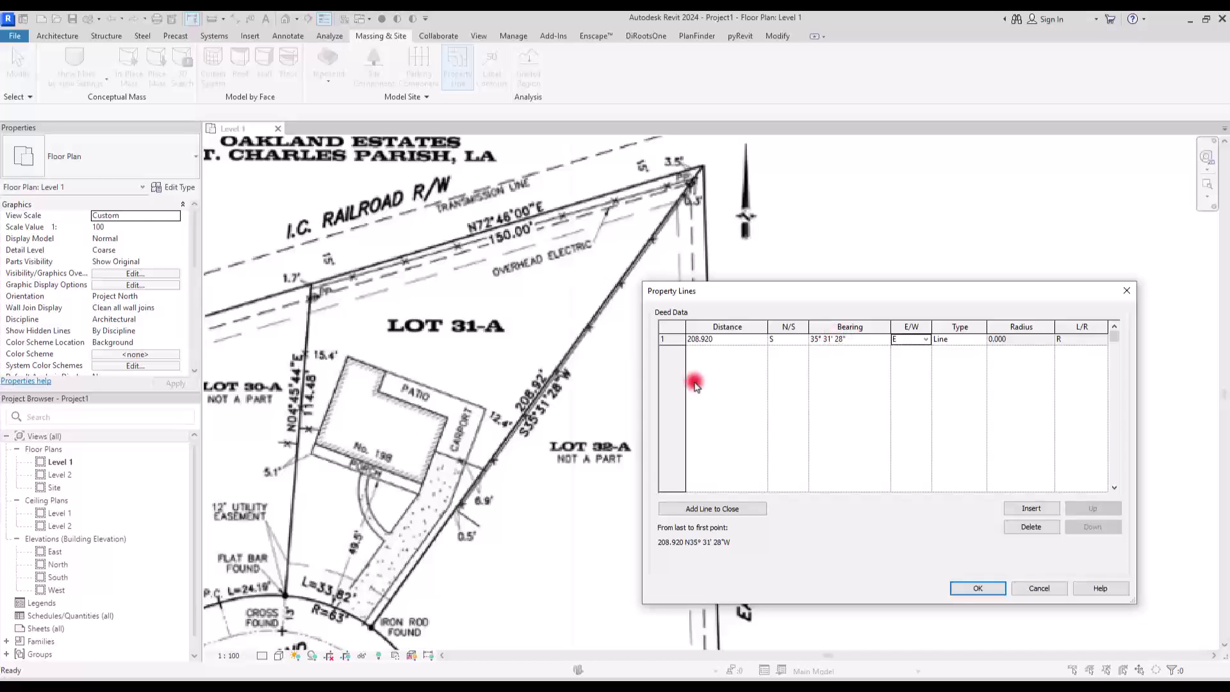
pyautogui.click(926, 340)
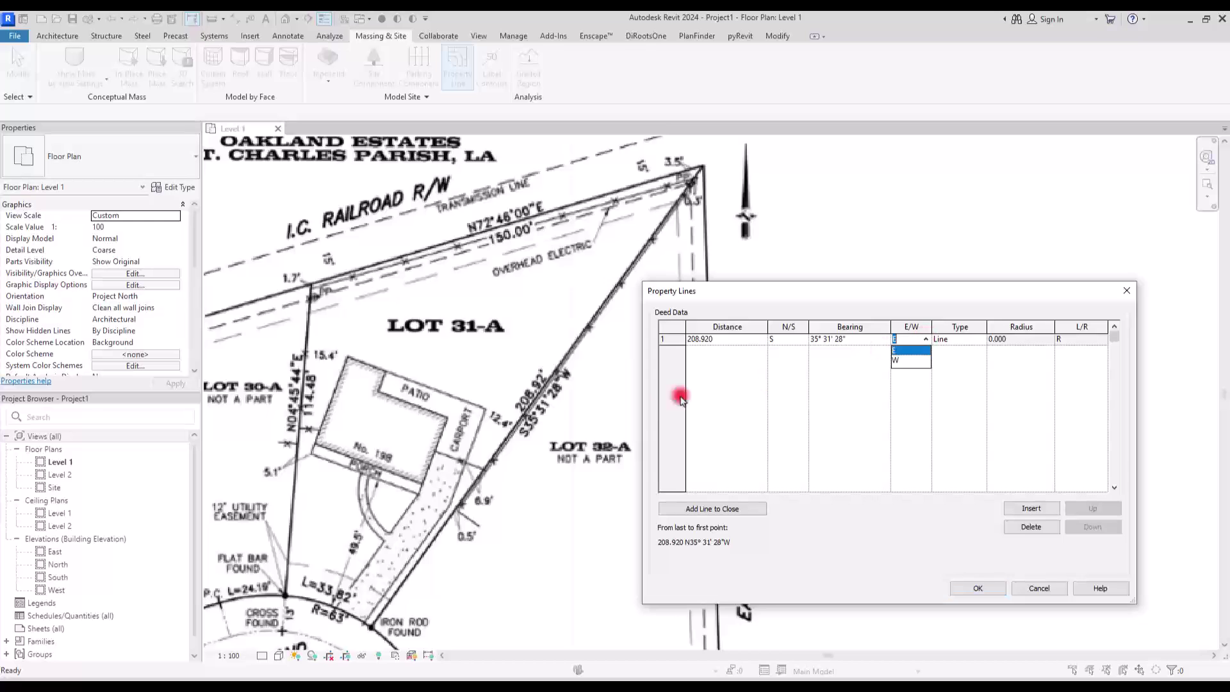
pyautogui.click(904, 361)
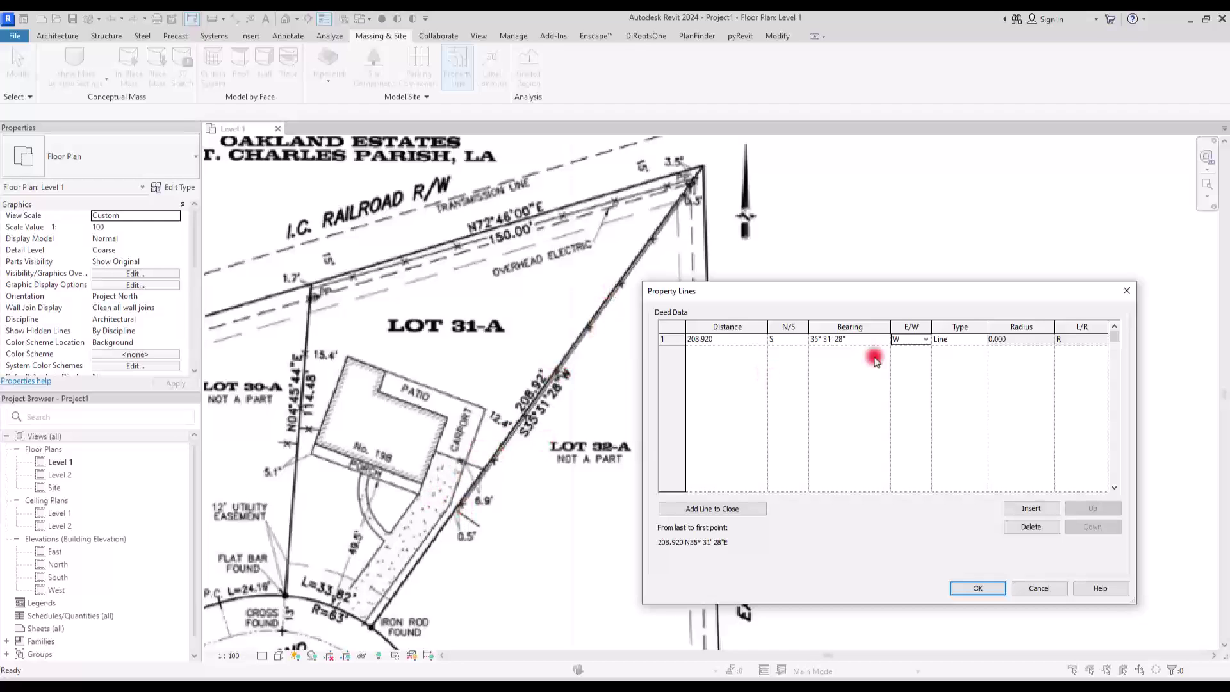
pyautogui.click(981, 341)
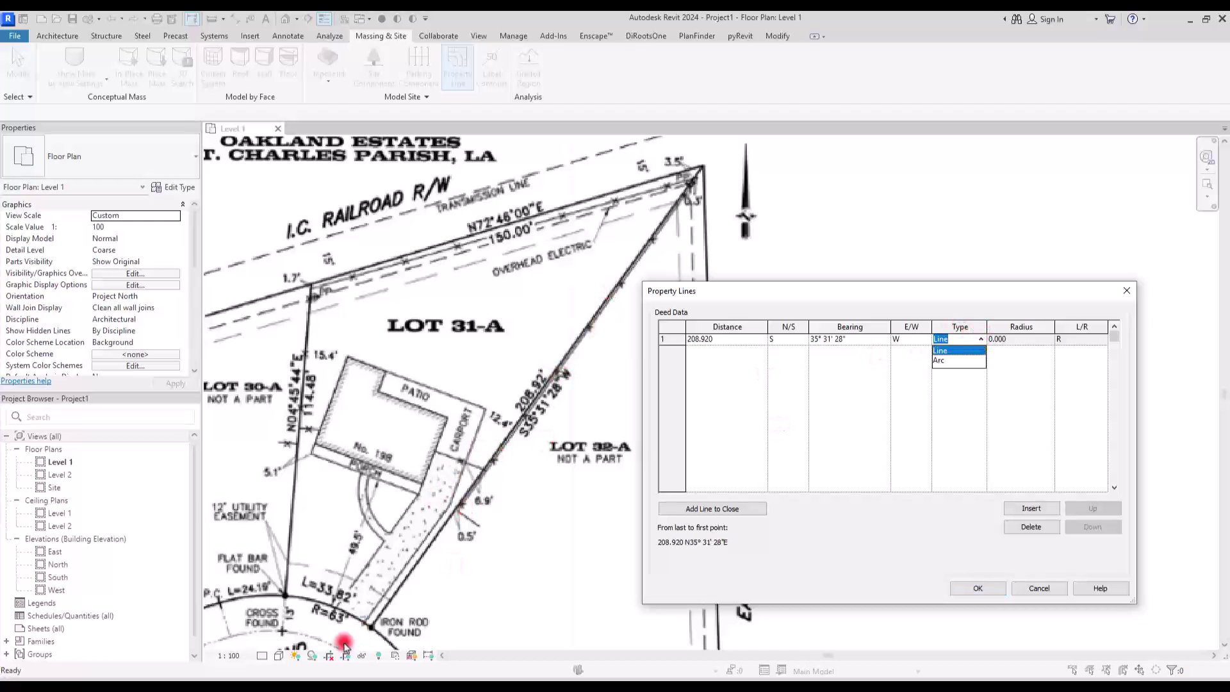
pyautogui.click(881, 388)
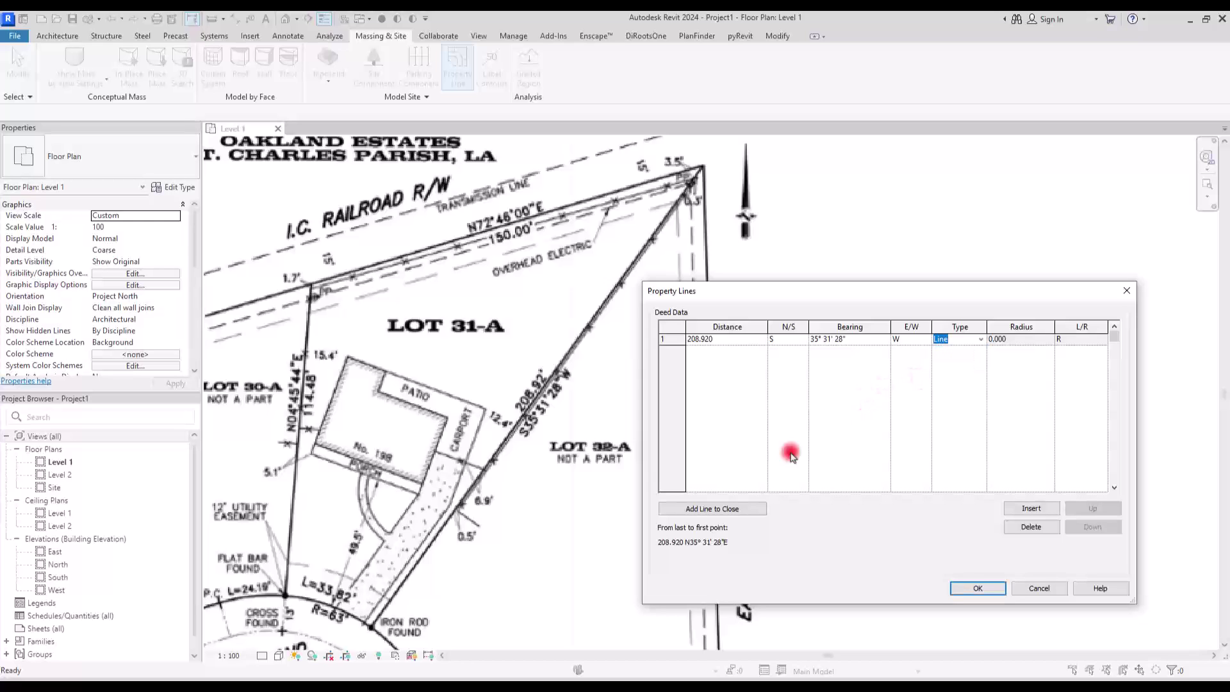
pyautogui.click(910, 376)
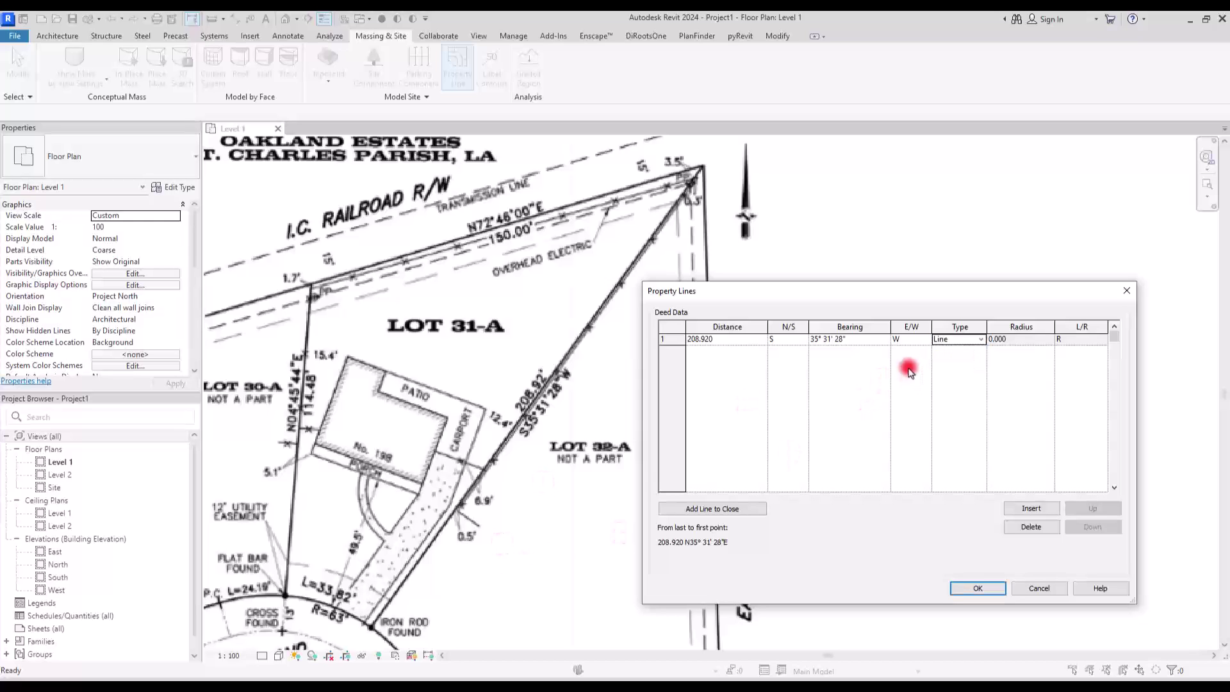
# Step: Insert a second deed line and set its distance to 150
pyautogui.click(1022, 509)
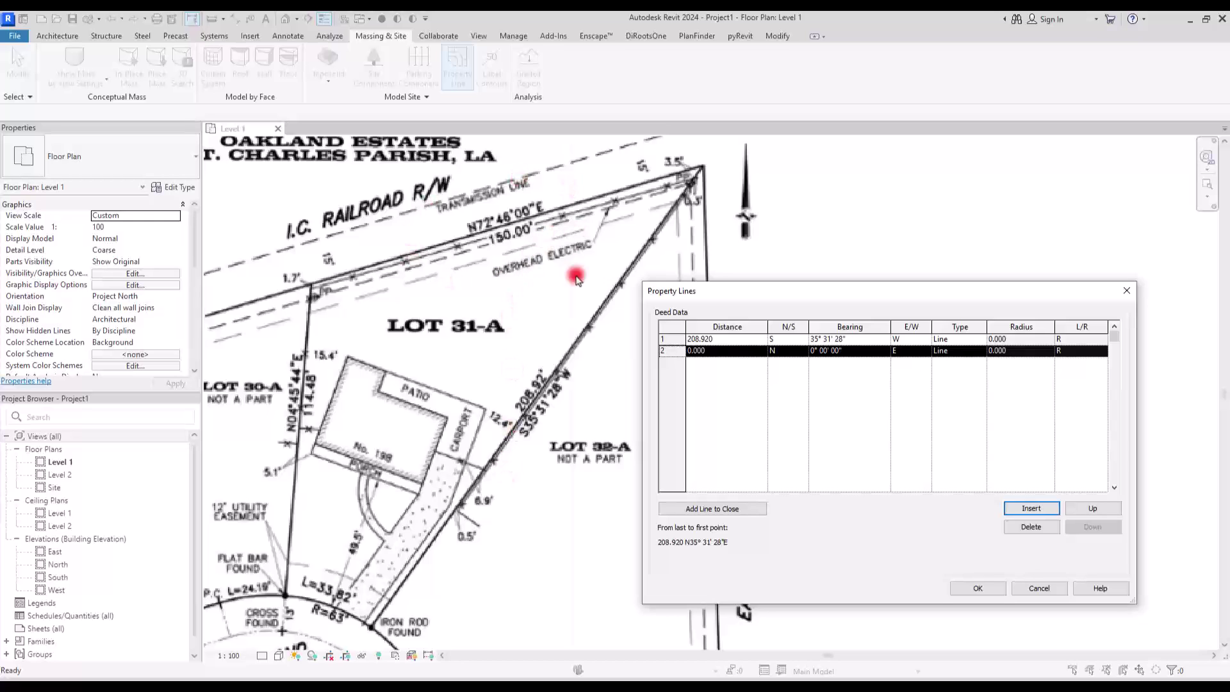
pyautogui.click(718, 351)
pyautogui.write('15')
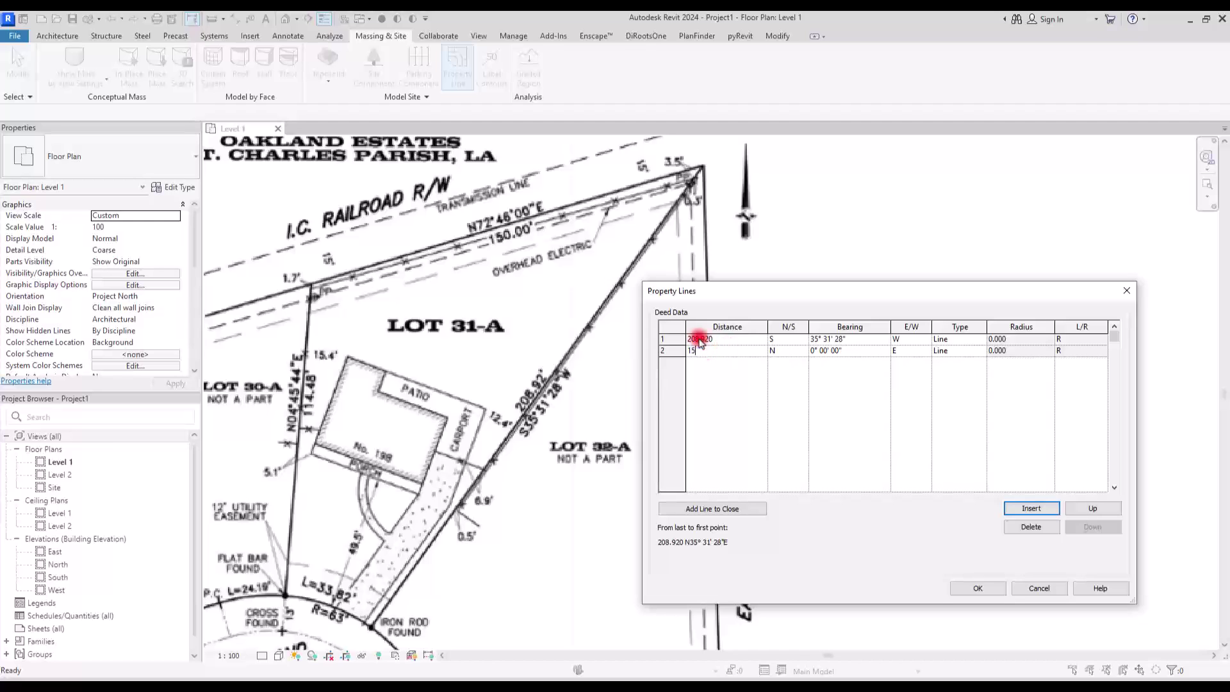
pyautogui.write('0')
pyautogui.press('Return')
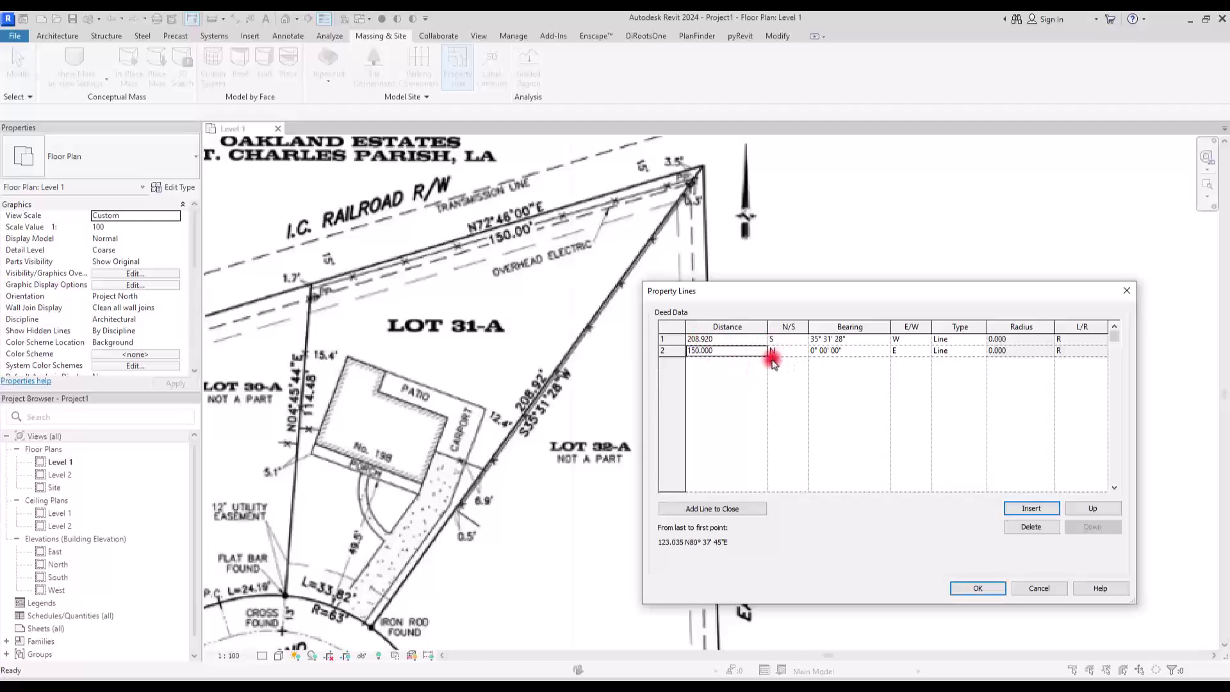
# Step: Set the second deed line's bearing to 72° 46' 00"
pyautogui.click(814, 351)
pyautogui.click(813, 352)
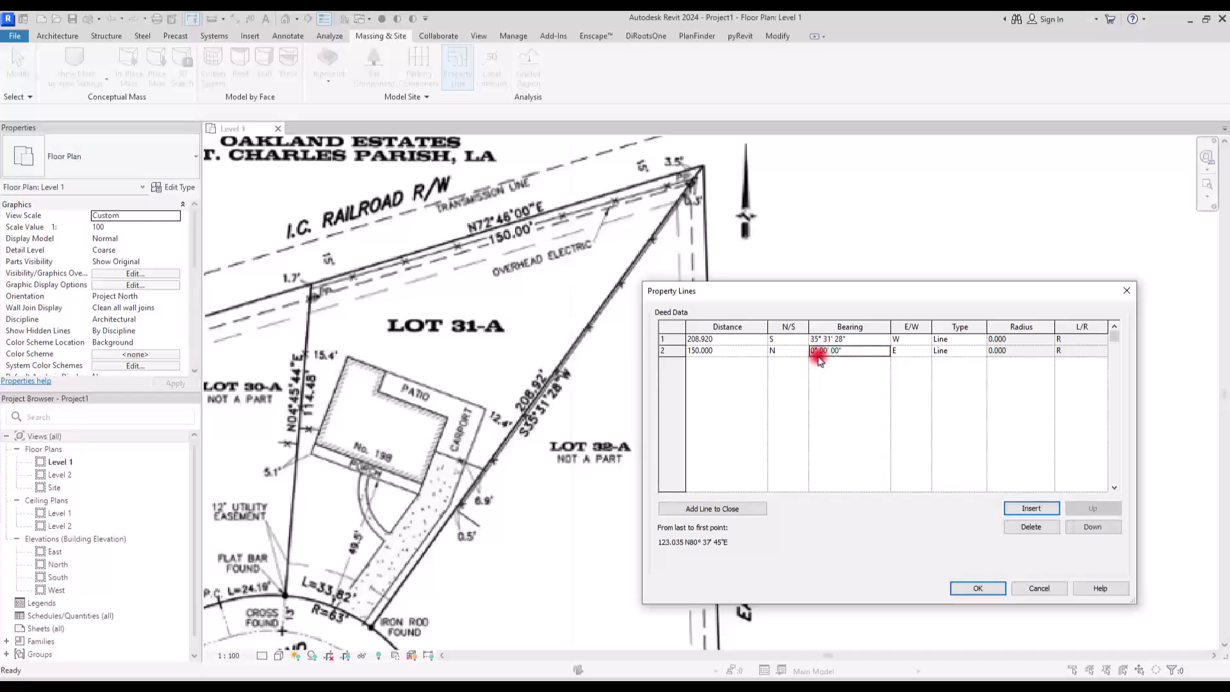
pyautogui.moveTo(813, 352); pyautogui.dragTo(784, 353)
pyautogui.write('7')
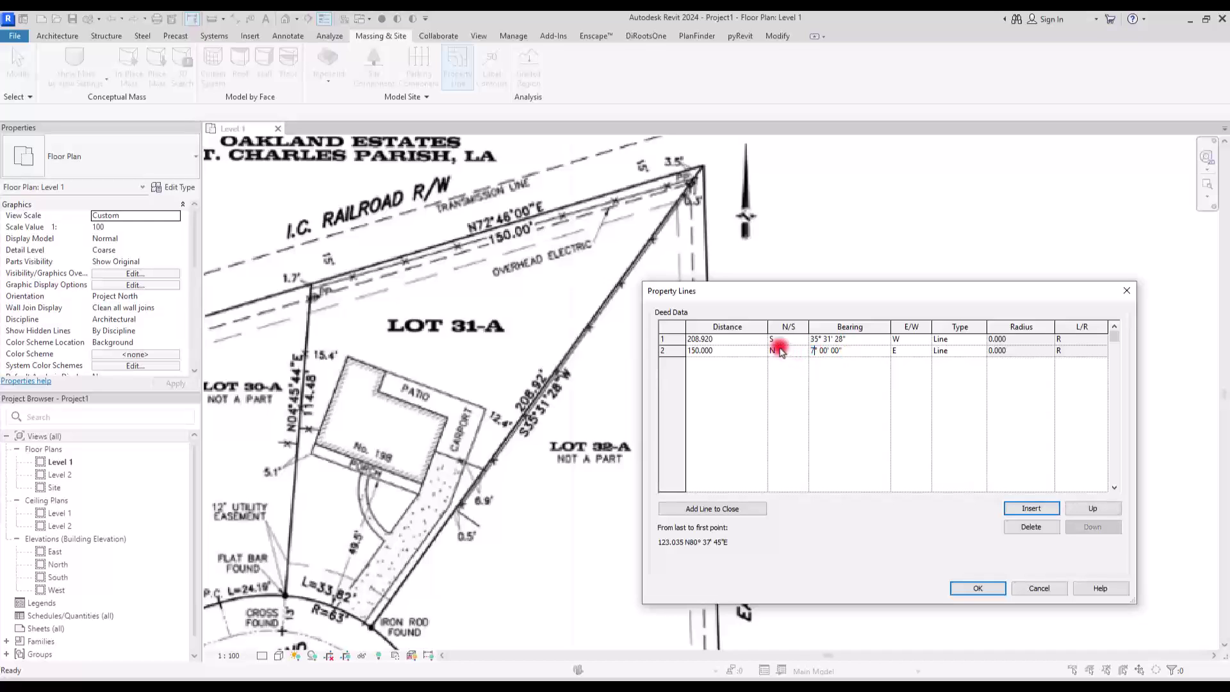
pyautogui.write('2° 46')
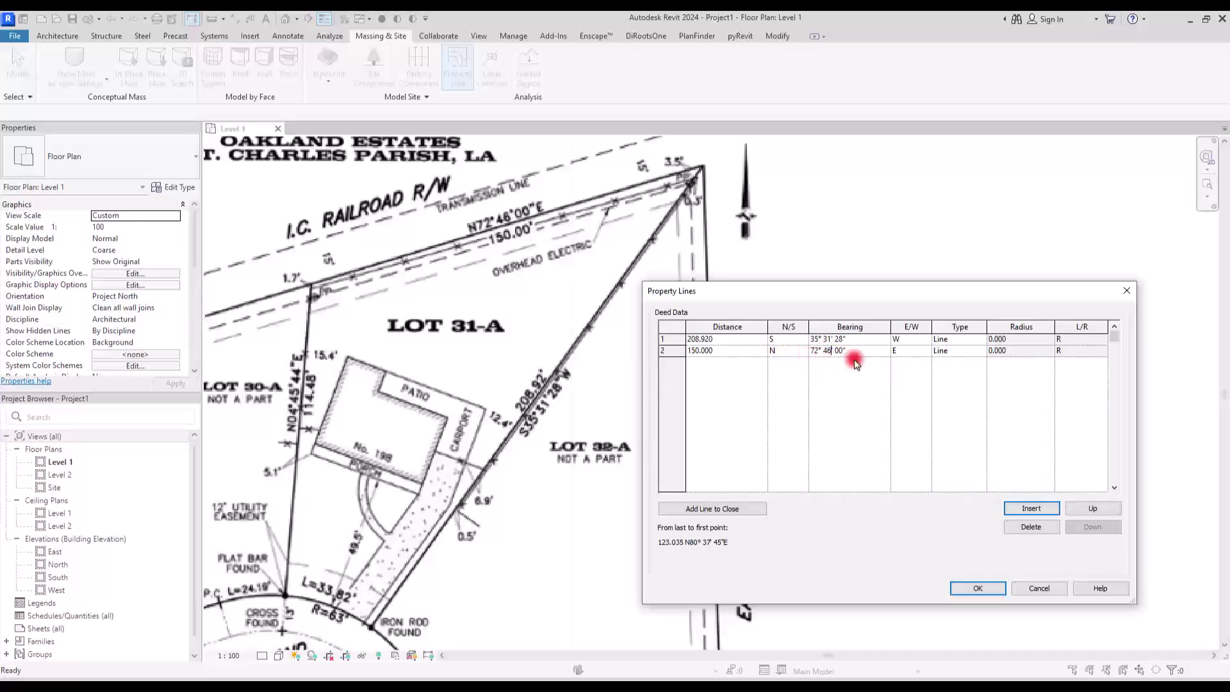
pyautogui.press('Return')
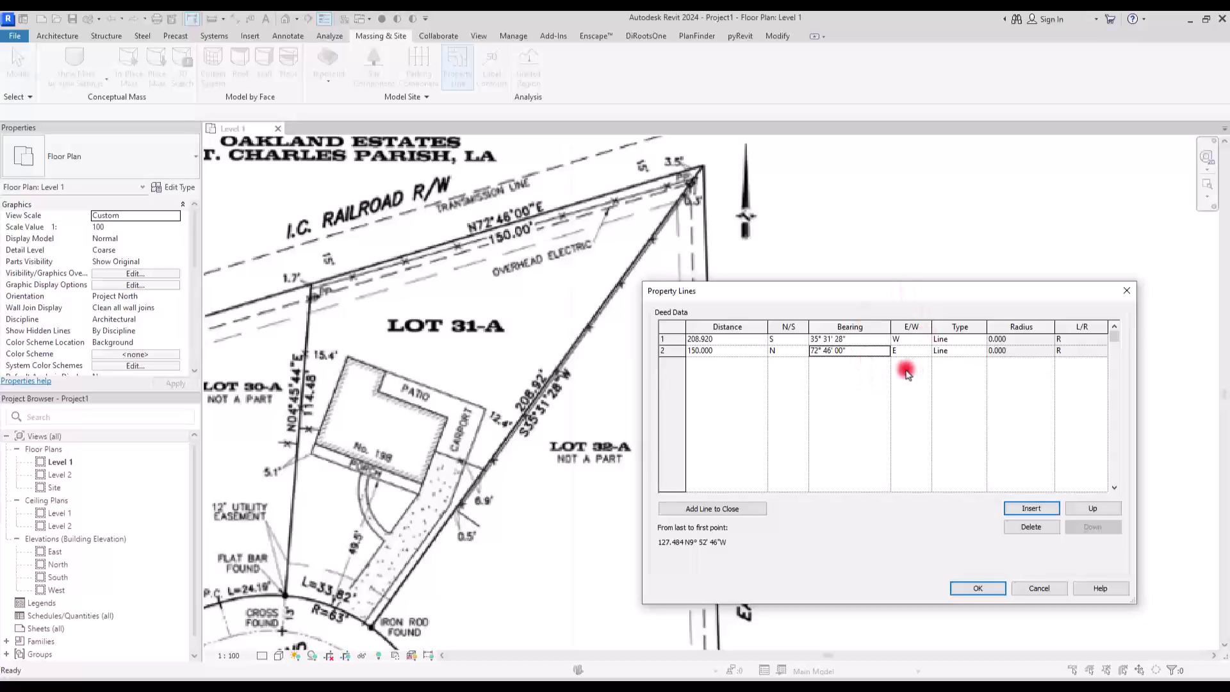
# Step: Accept the deed data and place the property line in the empty area east of the survey image
pyautogui.click(968, 588)
pyautogui.scroll(-3, 832, 256)
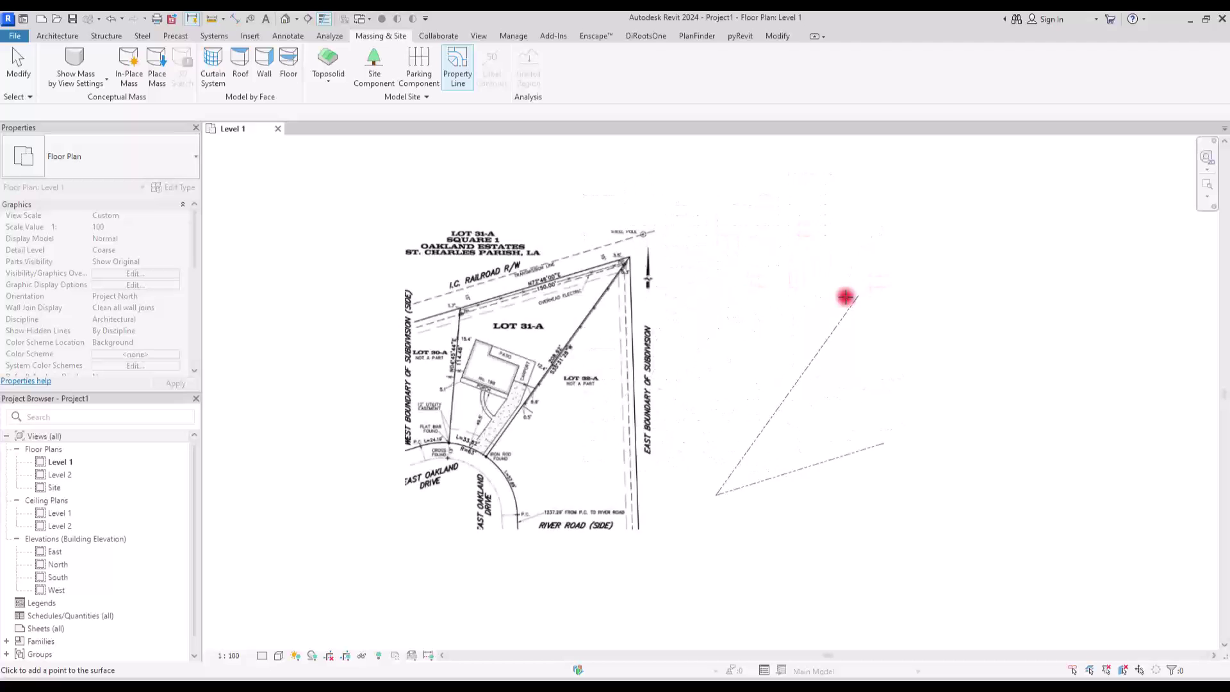
pyautogui.click(874, 233)
pyautogui.scroll(3, 837, 291)
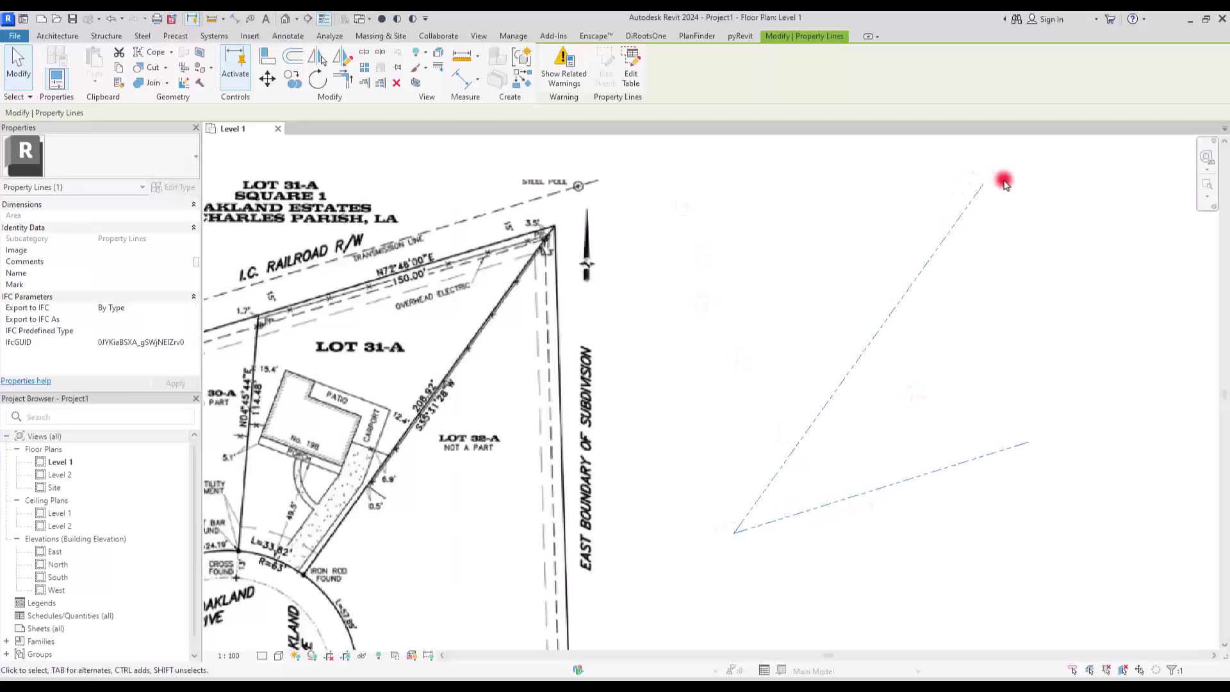
# Step: Reorder the placed property line's deed data so the 150 line precedes the 208.92 line, and apply it
pyautogui.click(628, 65)
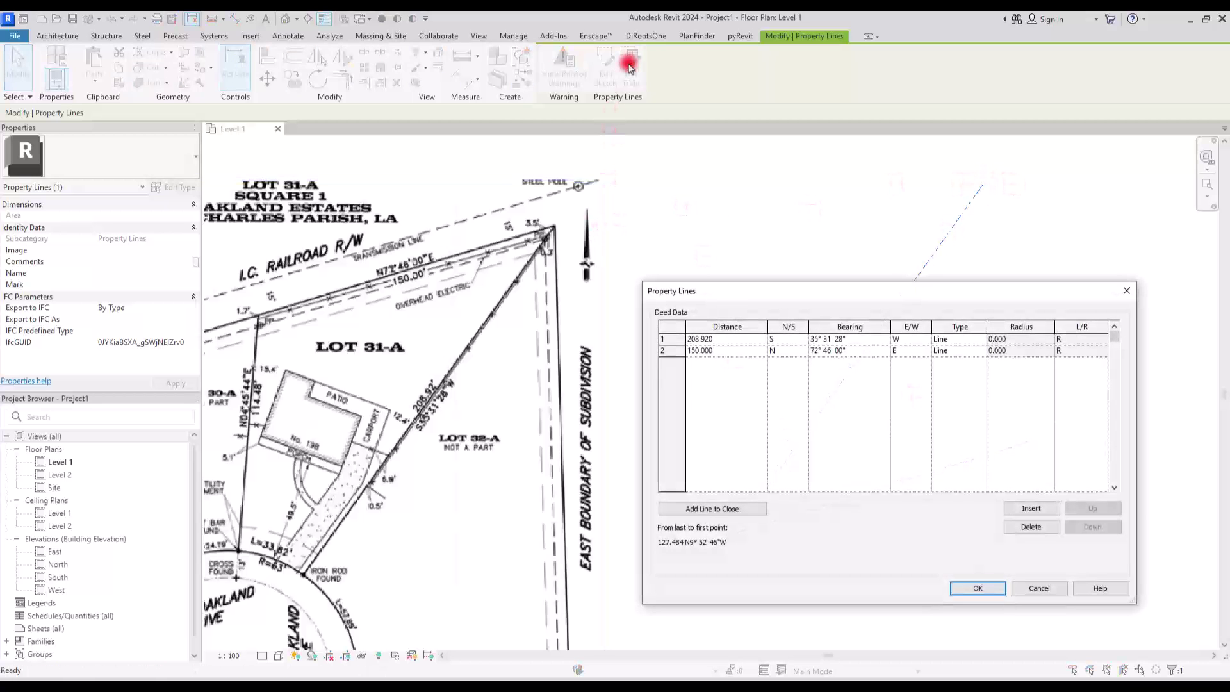
pyautogui.click(672, 351)
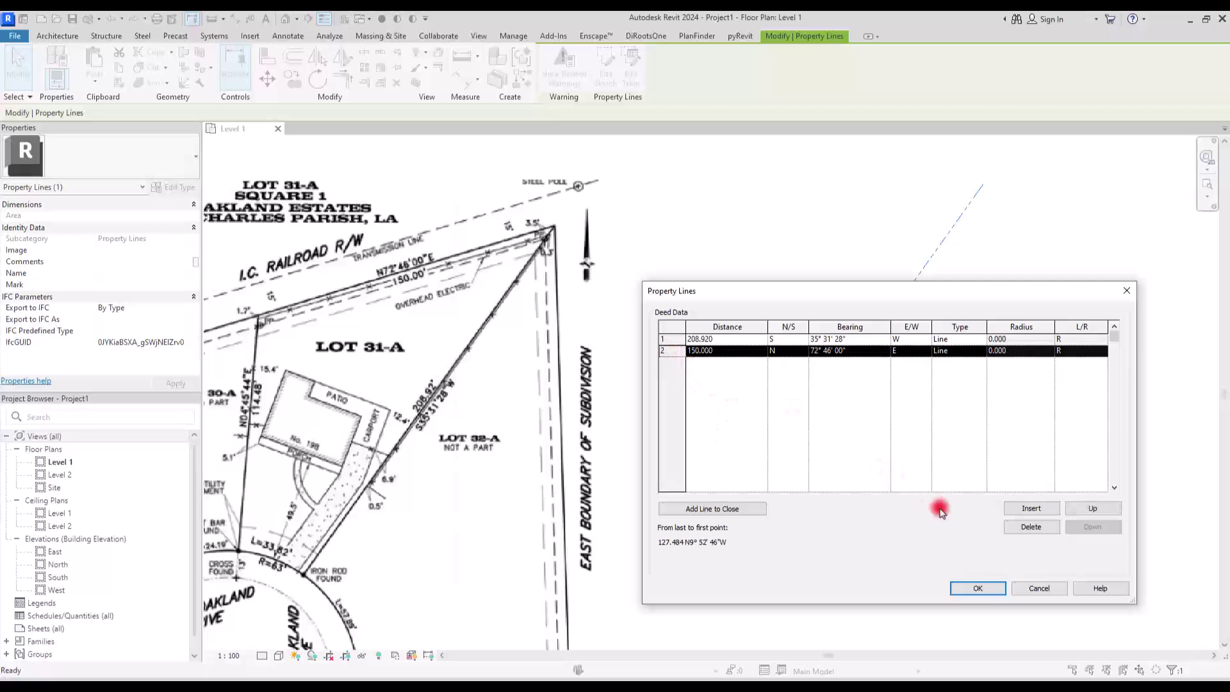
pyautogui.click(1089, 508)
pyautogui.click(973, 587)
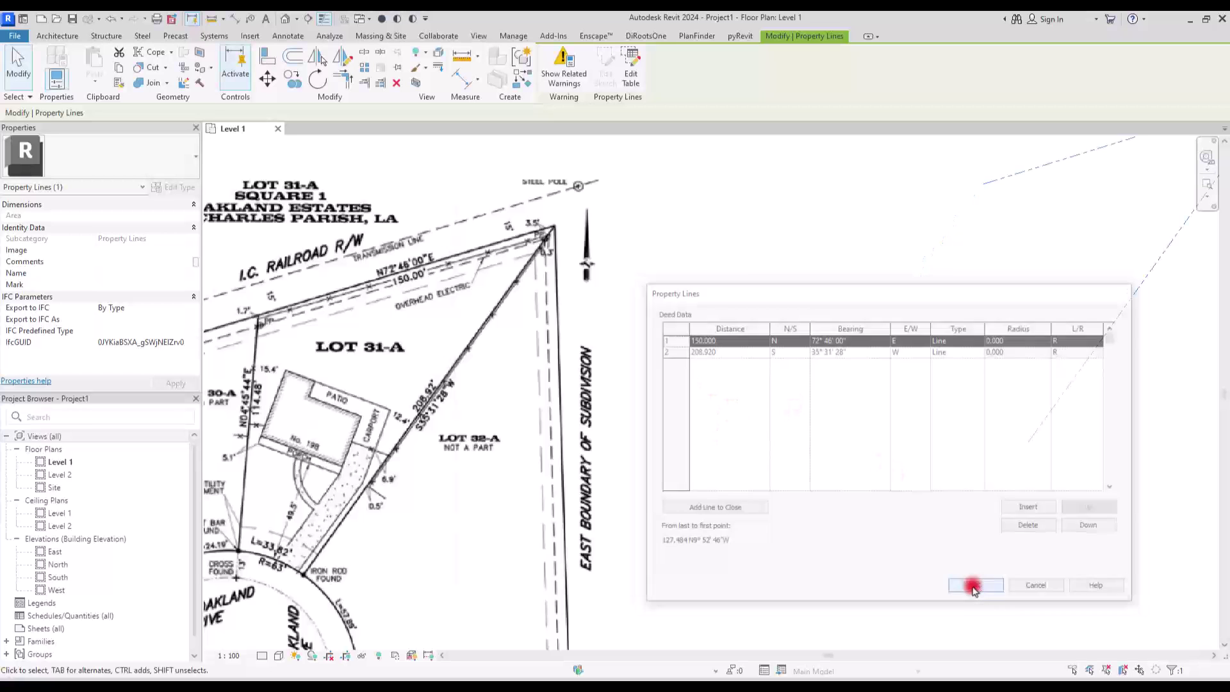
pyautogui.press('z')
pyautogui.press('f')
pyautogui.scroll(3, 769, 378)
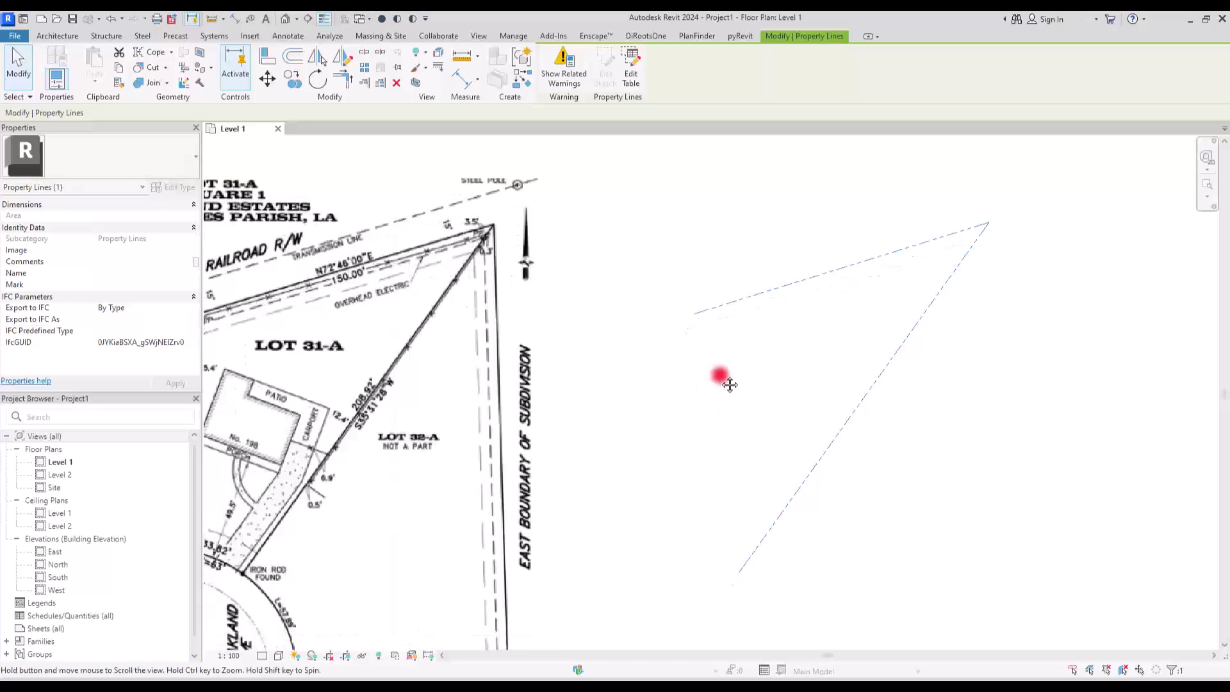
# Step: Insert a new deed line ahead of the 150 line in the property line's deed data and set its distance to 114
pyautogui.click(630, 64)
pyautogui.moveTo(732, 289); pyautogui.dragTo(698, 259)
pyautogui.click(1010, 481)
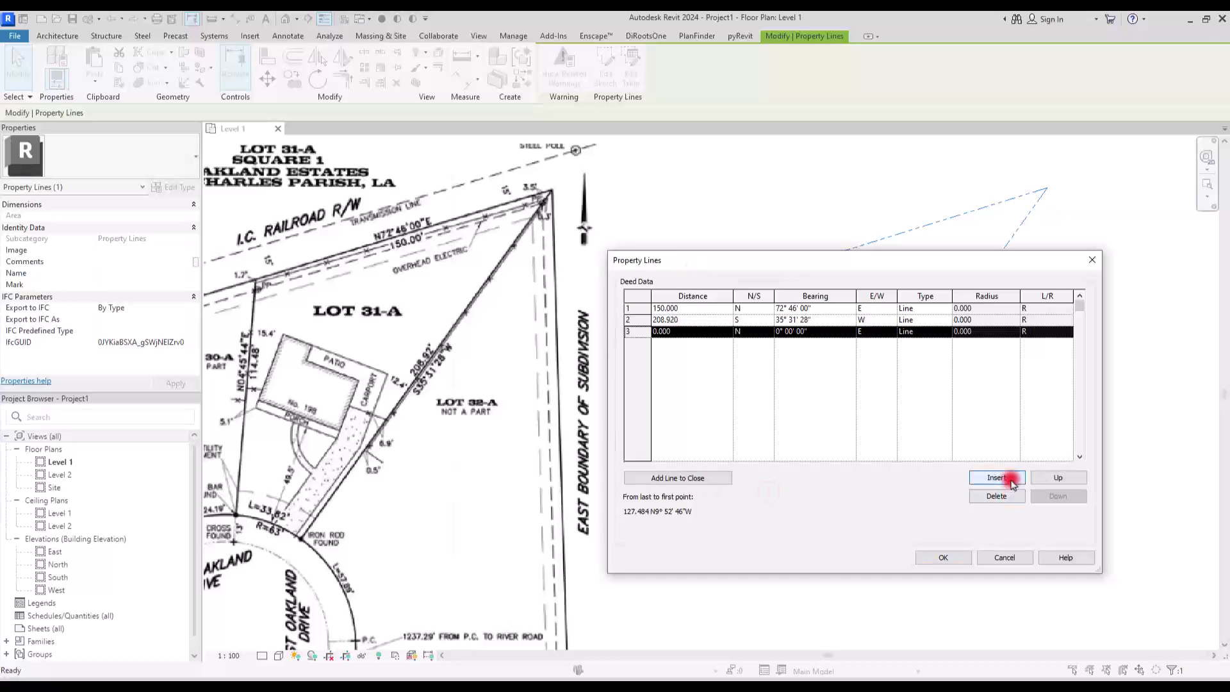
pyautogui.click(1057, 476)
pyautogui.click(1058, 477)
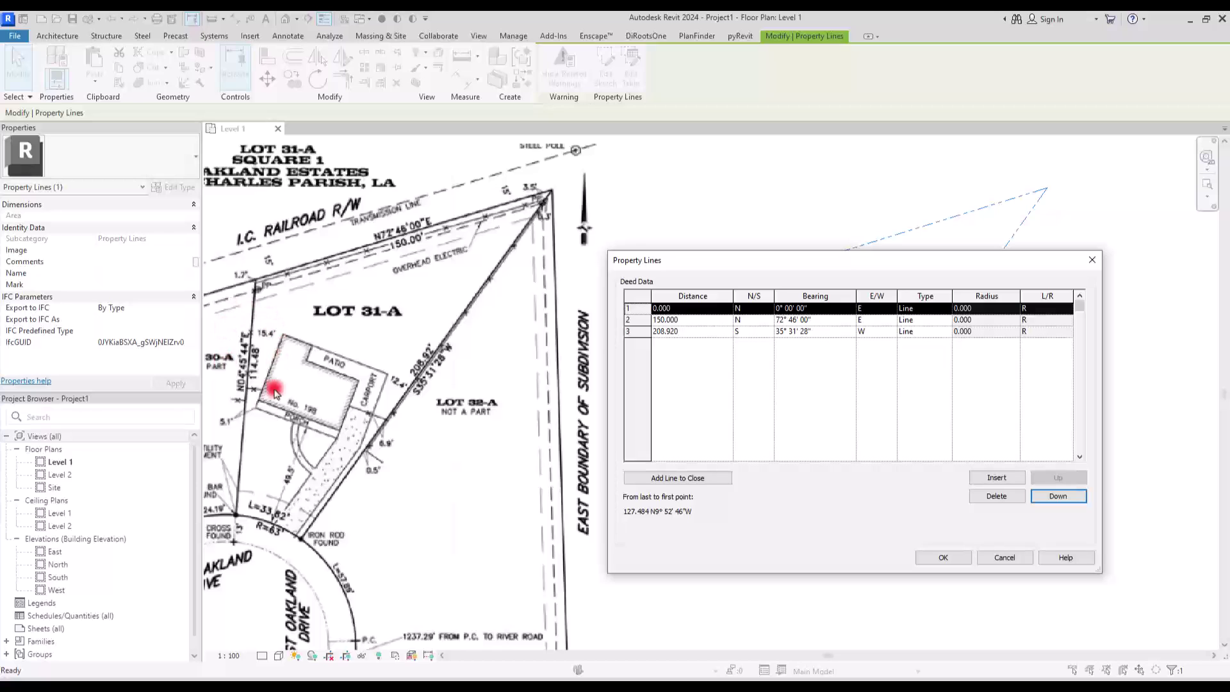
pyautogui.click(701, 310)
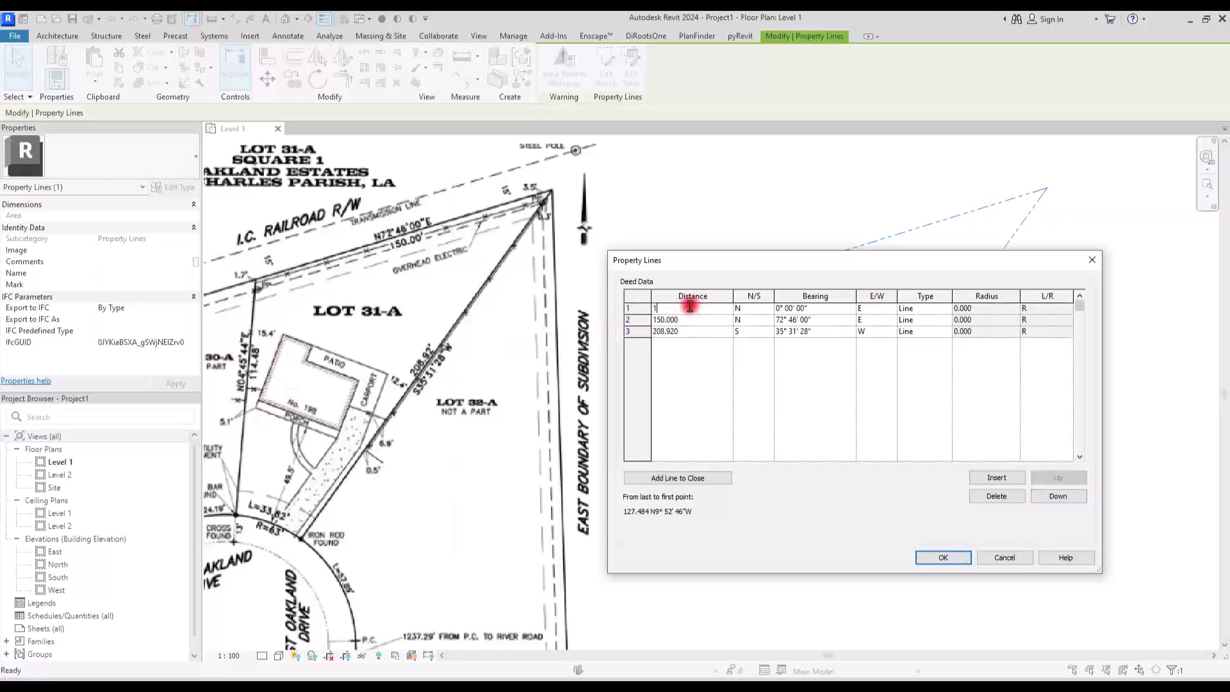
pyautogui.press('Return')
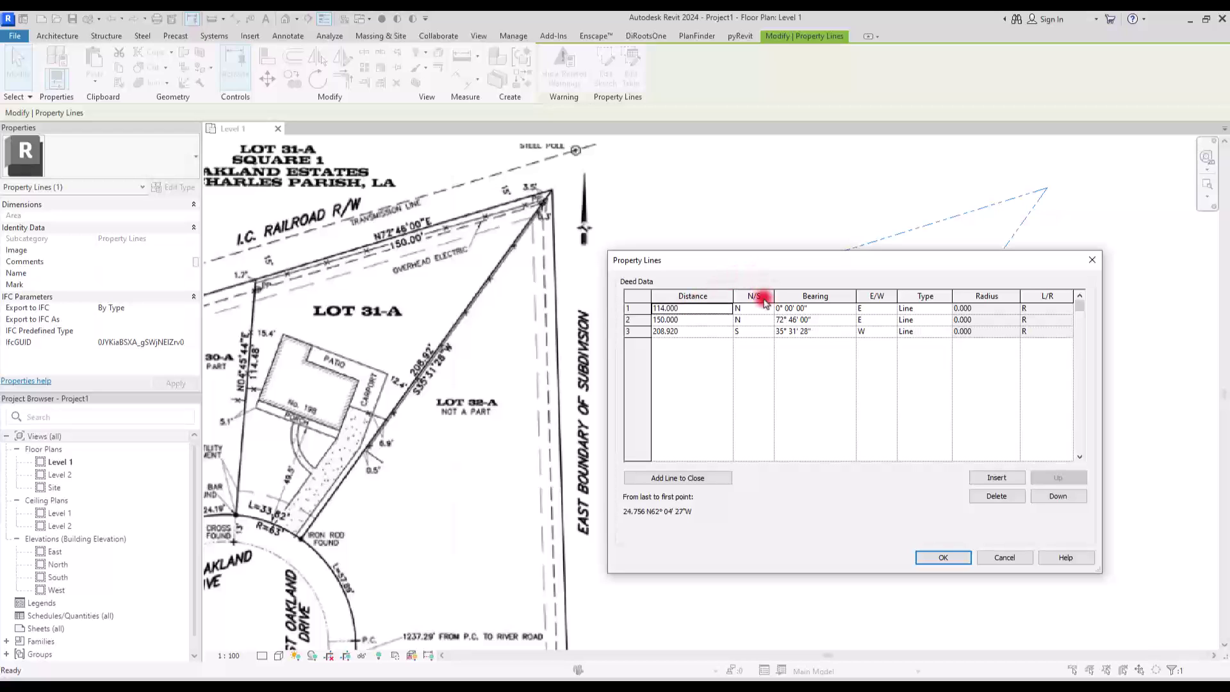
# Step: Set the first deed line's bearing to 4° 45' 44"
pyautogui.click(810, 309)
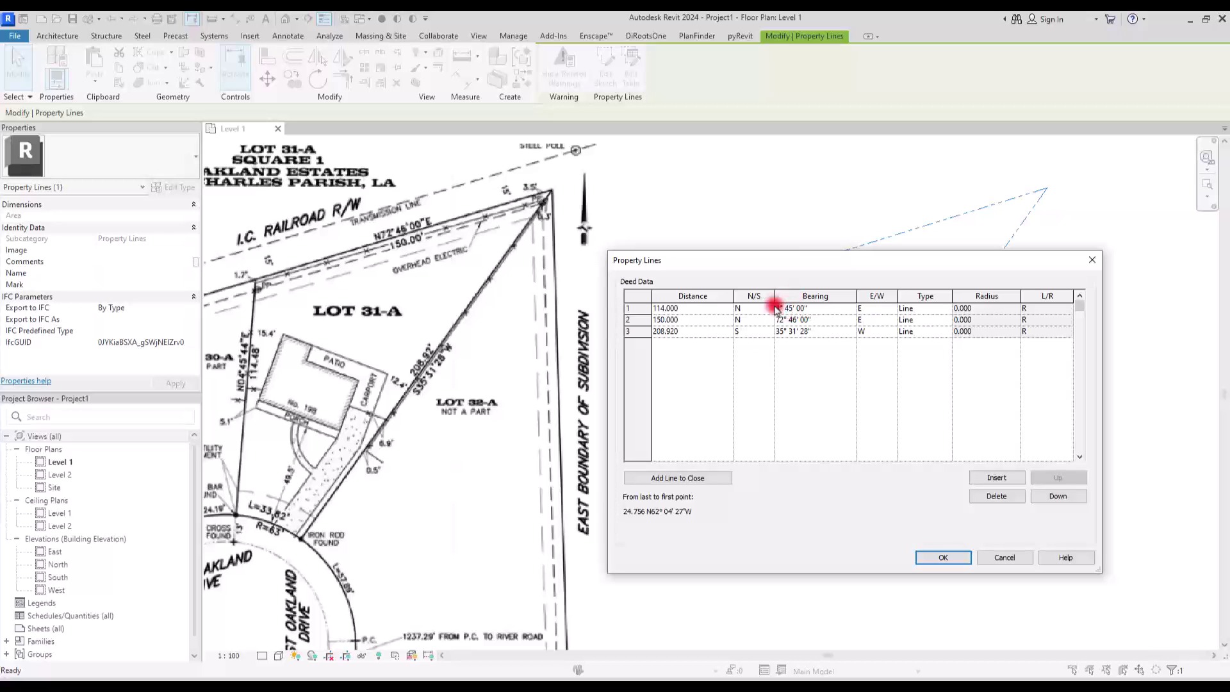
pyautogui.doubleClick(798, 309)
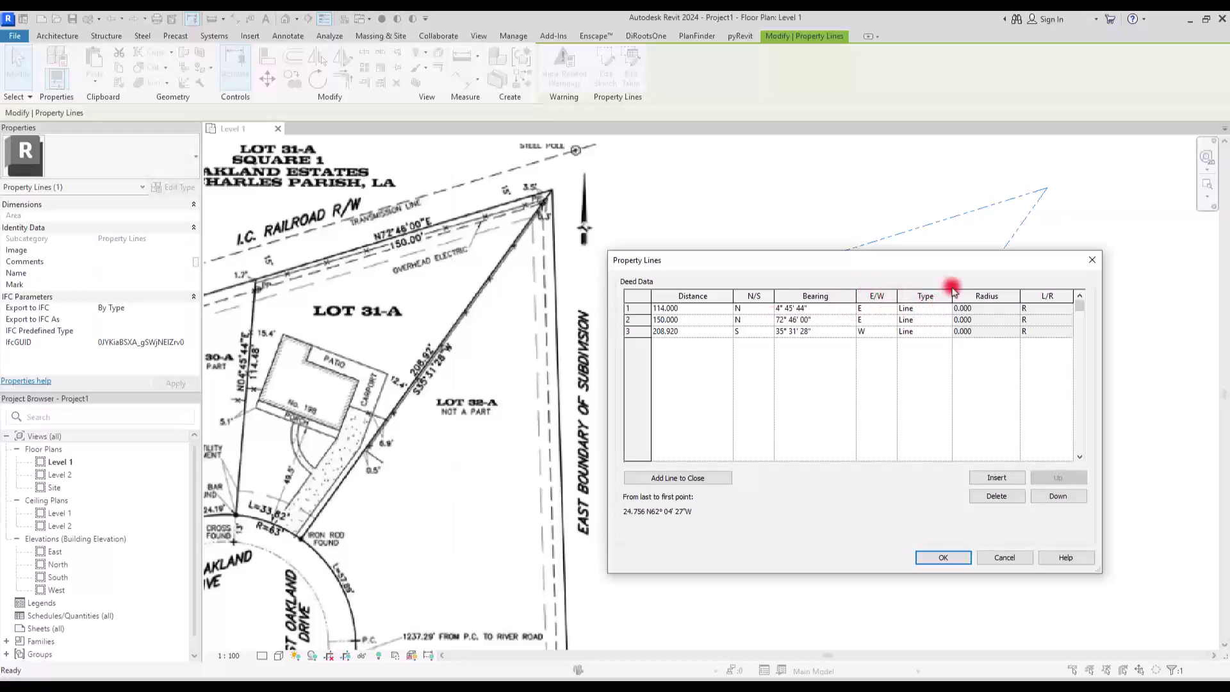
pyautogui.click(900, 383)
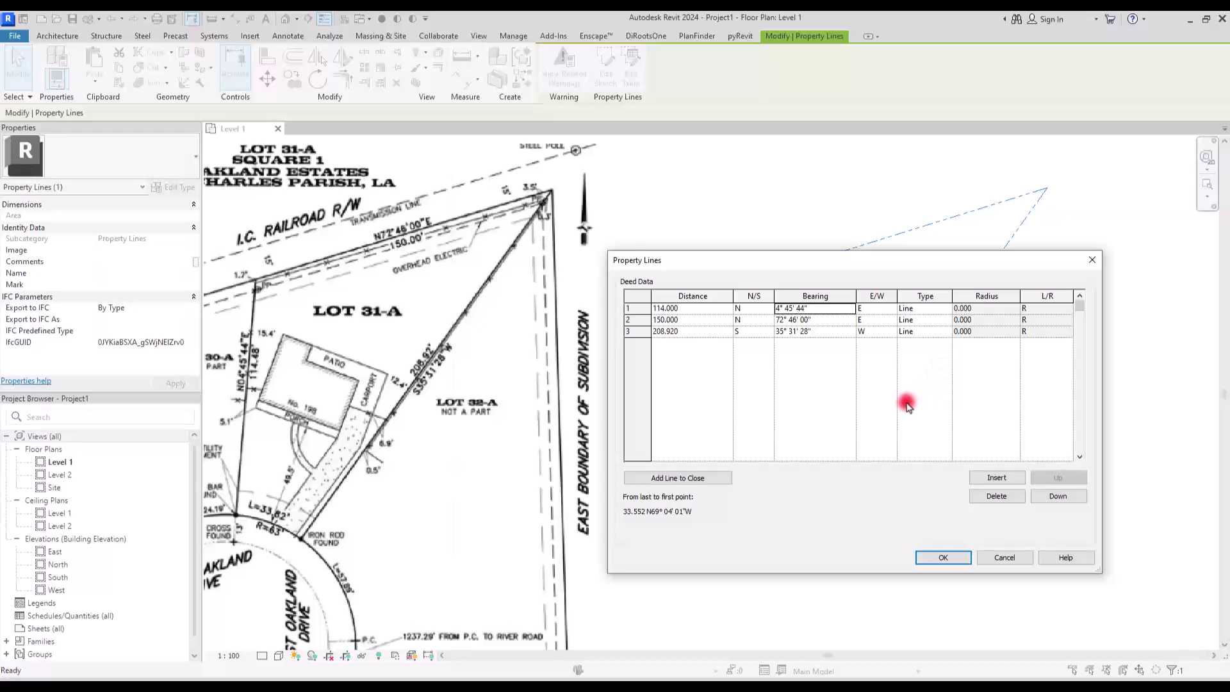
# Step: Insert another deed line ahead of the 114 line and set its distance to 33.62
pyautogui.click(1003, 478)
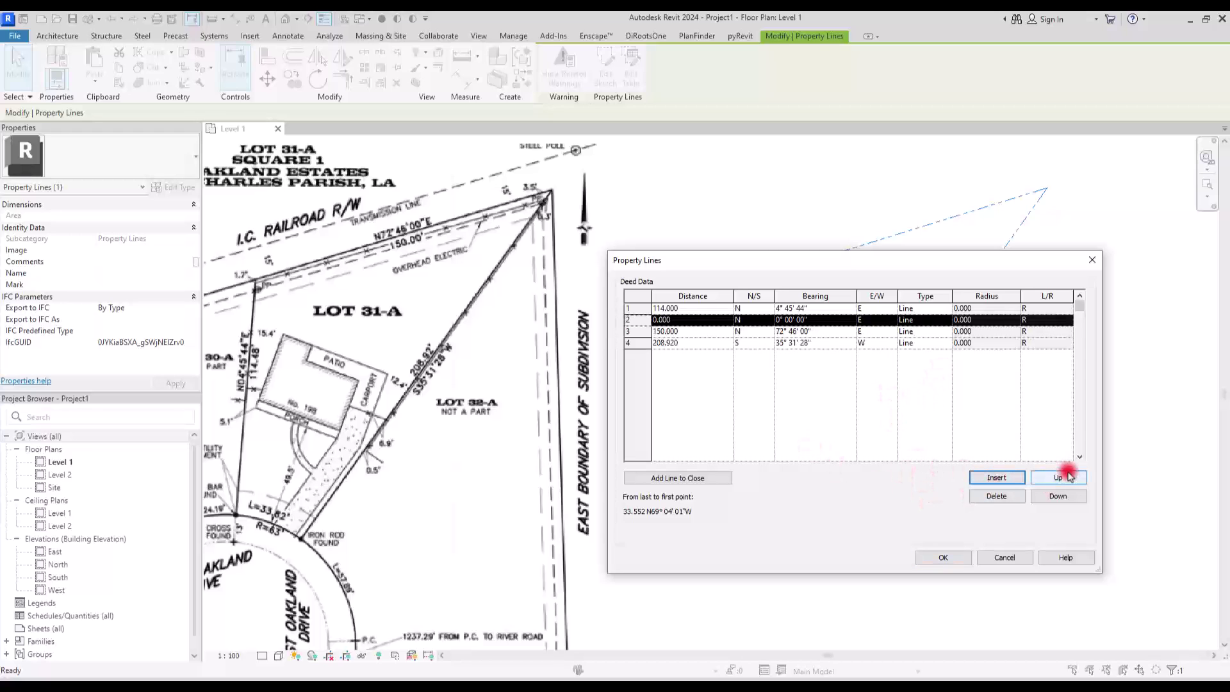
pyautogui.click(1063, 477)
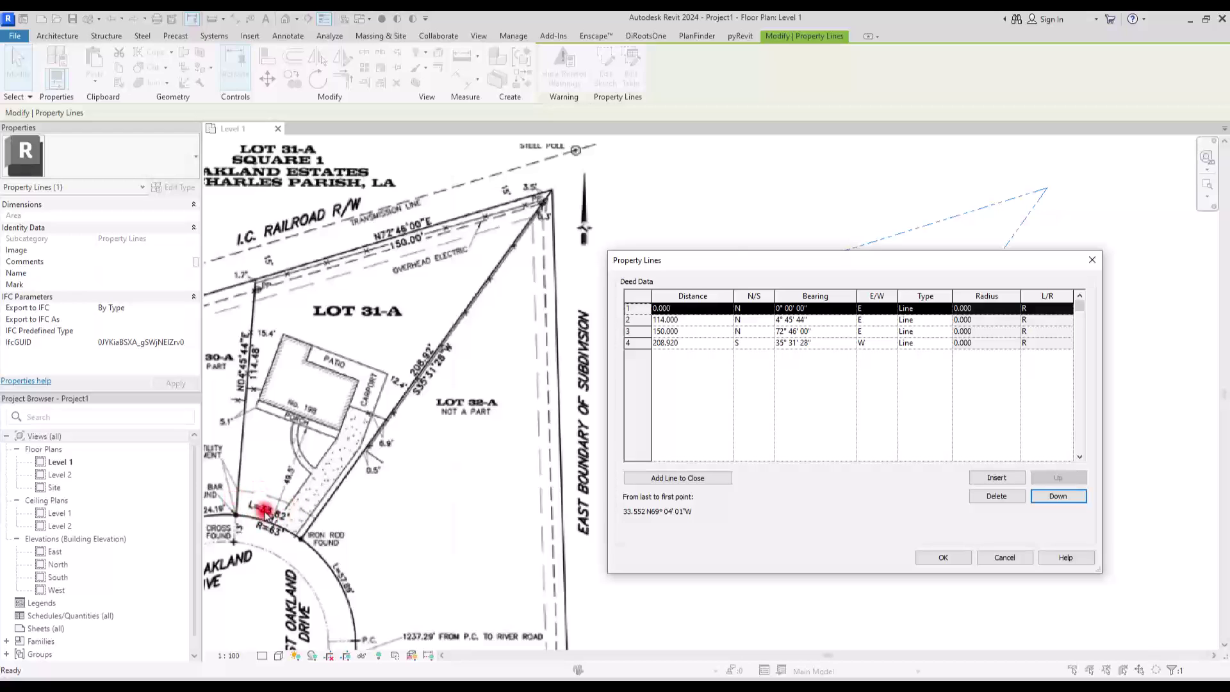
pyautogui.click(685, 309)
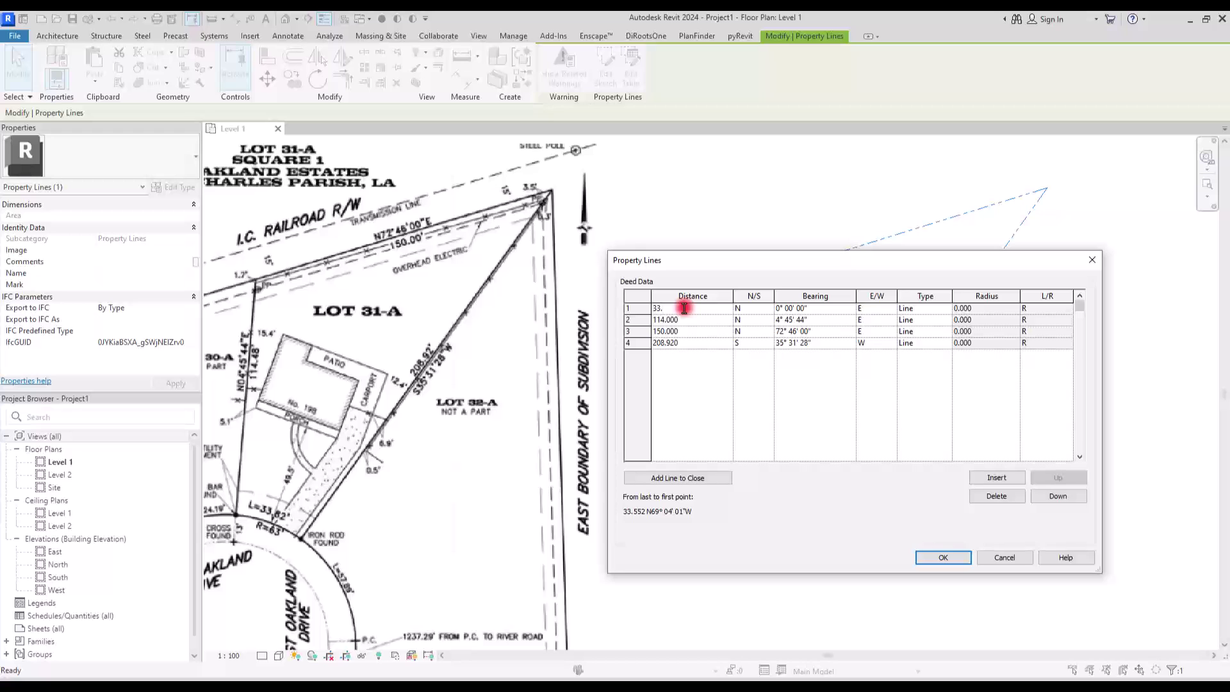
pyautogui.click(675, 370)
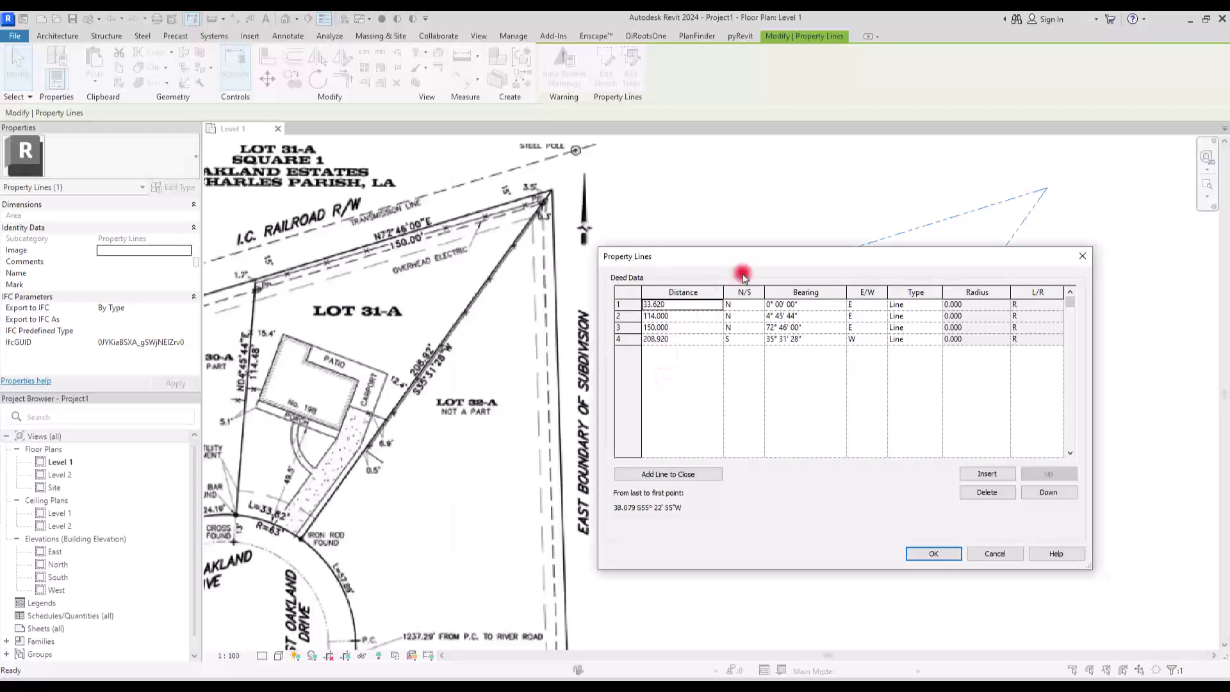
# Step: Change the 33.62 deed line's type to Arc with a radius of 63, and apply the deed data
pyautogui.click(927, 307)
pyautogui.click(934, 306)
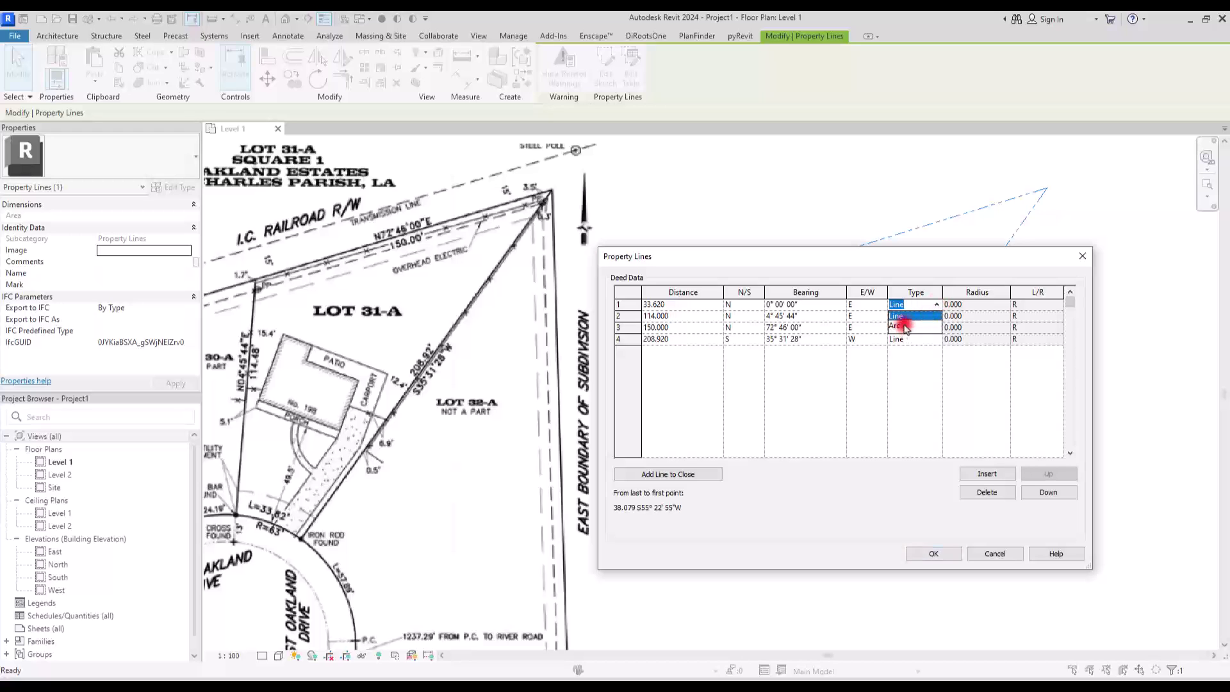
pyautogui.click(905, 326)
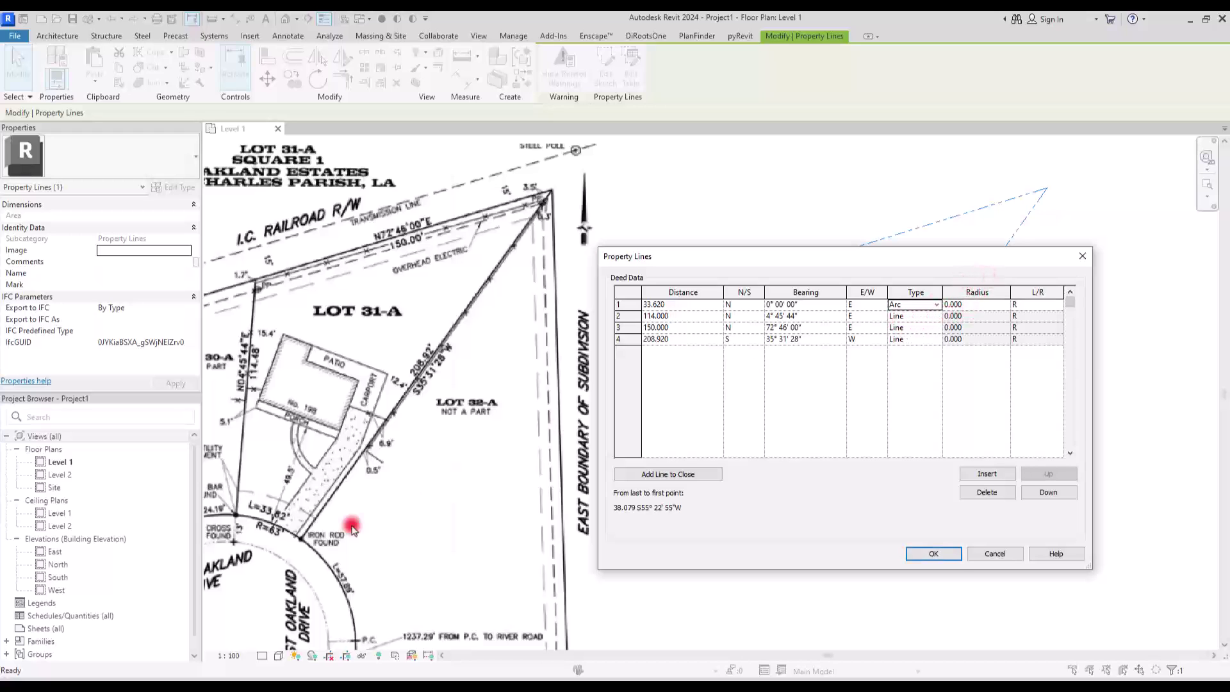
pyautogui.click(978, 306)
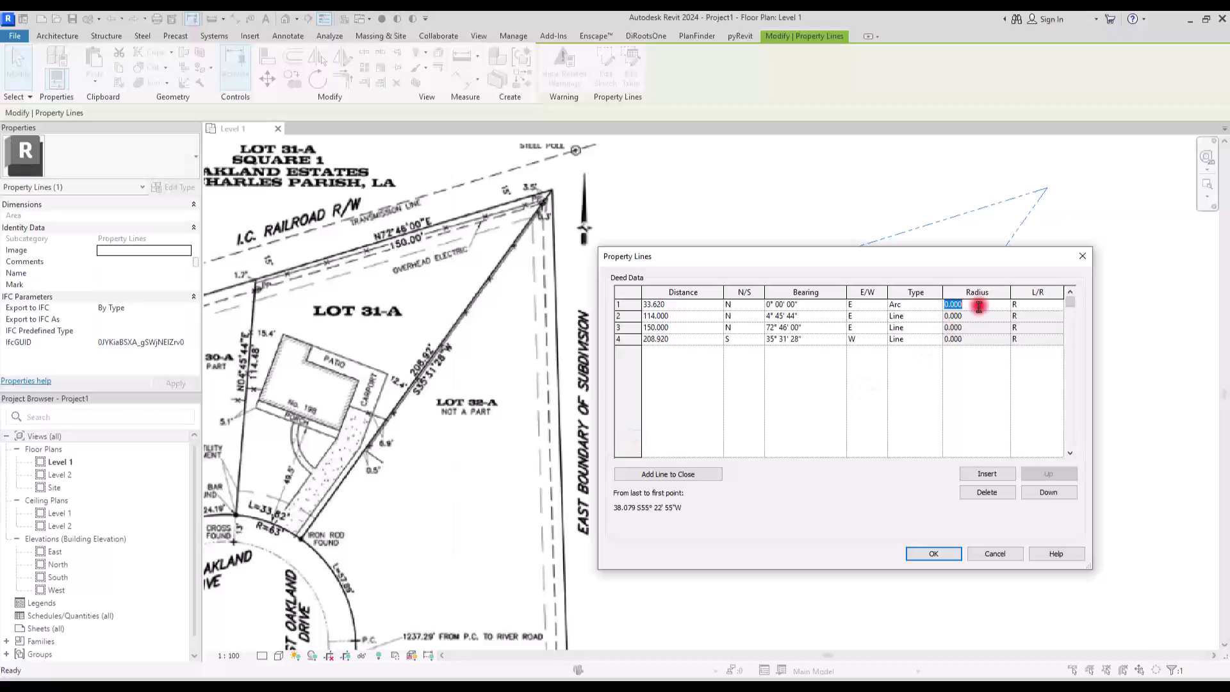
pyautogui.write('63')
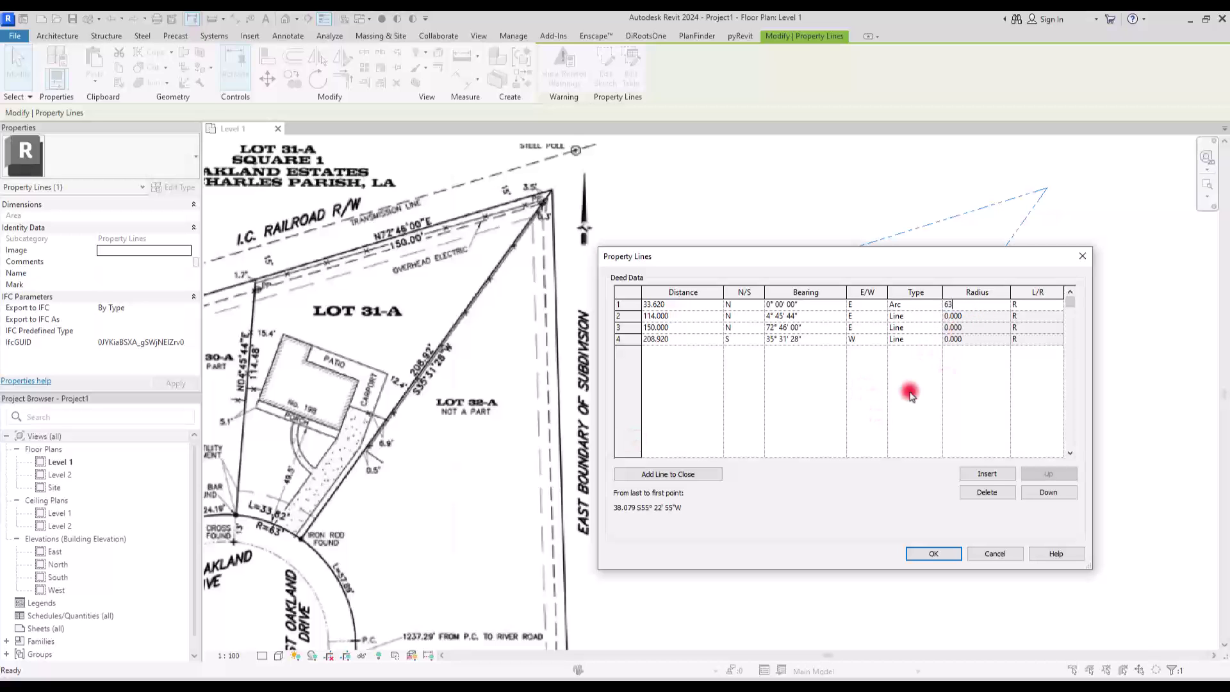
pyautogui.click(933, 553)
# Step: Set the arc deed line's bearing to 90° 00' 00" and apply the deed data
pyautogui.moveTo(838, 396); pyautogui.dragTo(844, 477, button='middle')
pyautogui.scroll(-3, 805, 417)
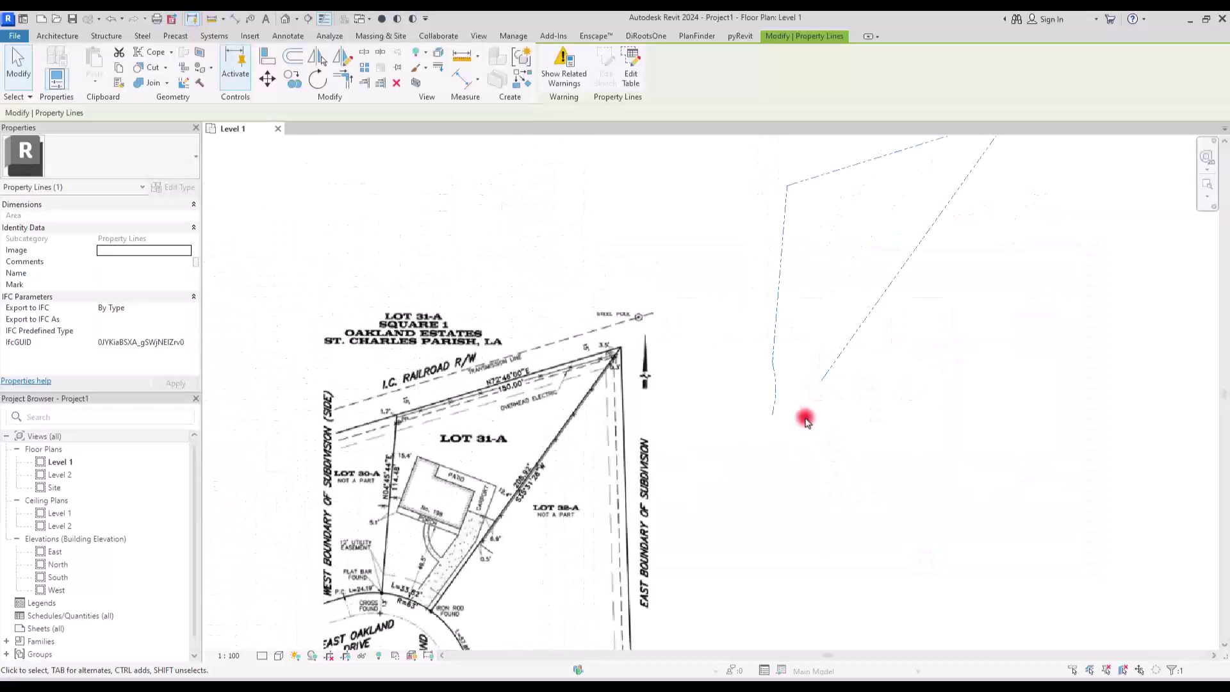
pyautogui.scroll(2, 928, 338)
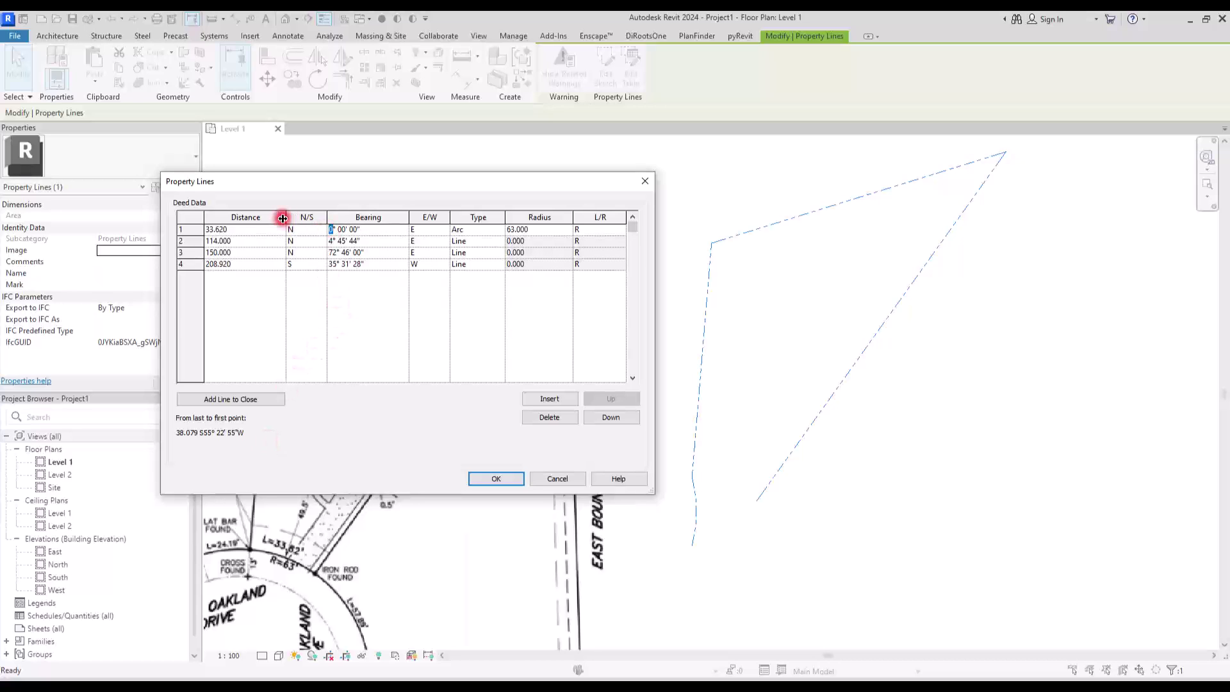
pyautogui.click(326, 285)
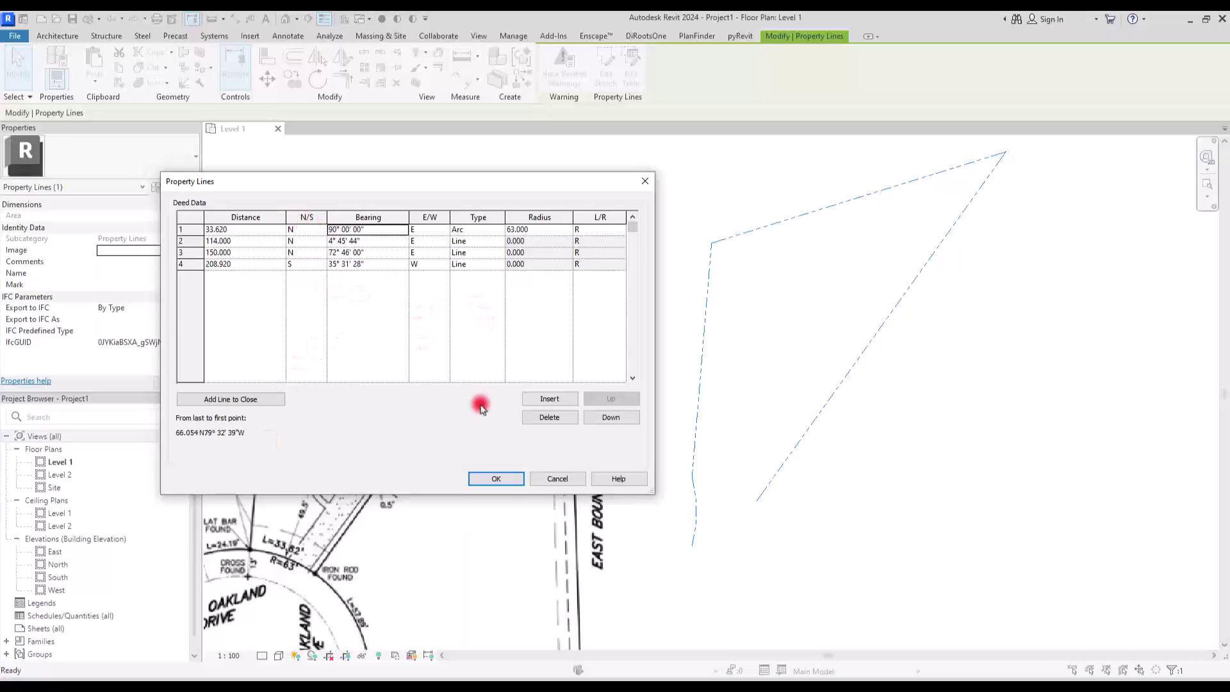
pyautogui.click(500, 478)
# Step: Switch the arc deed line's east/west direction to W, apply it, and shift the property line slightly northeast
pyautogui.click(631, 64)
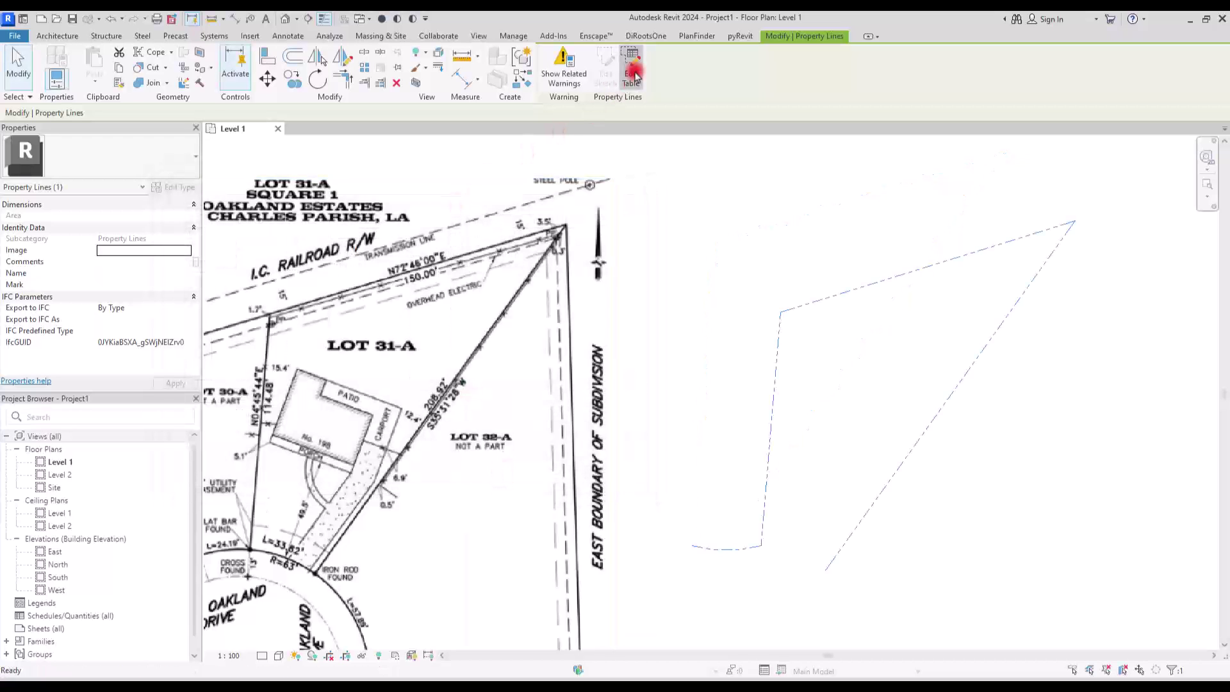
pyautogui.click(428, 230)
pyautogui.click(442, 230)
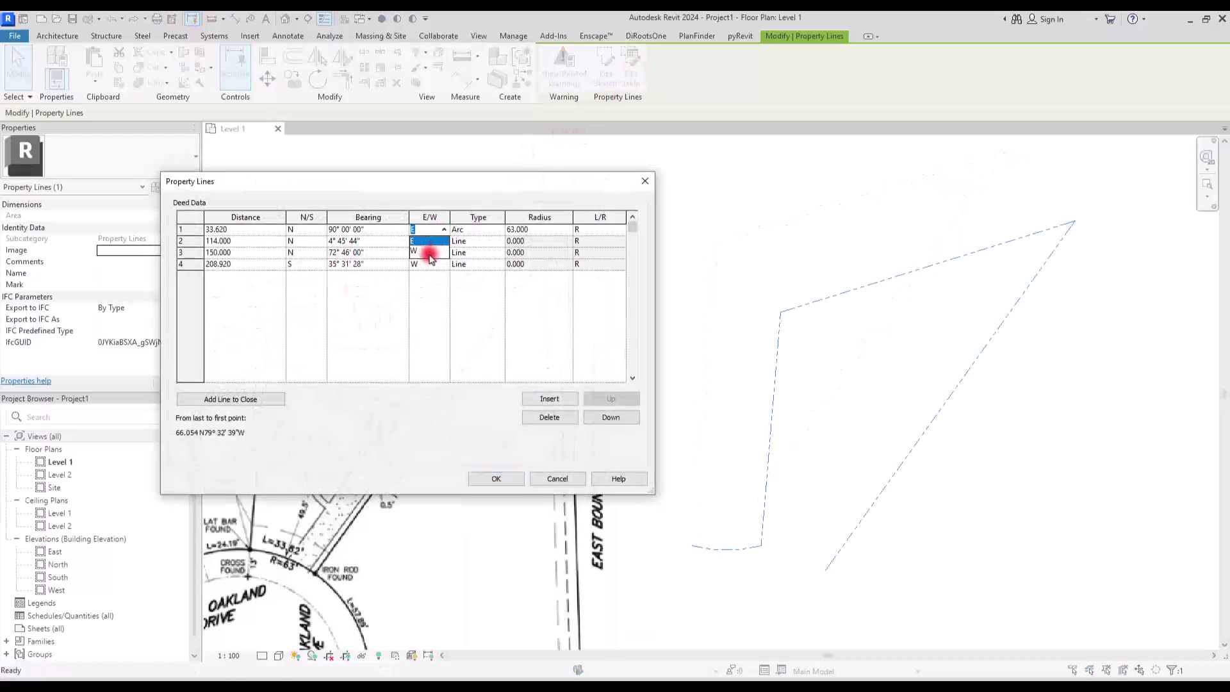
pyautogui.click(430, 253)
pyautogui.click(484, 478)
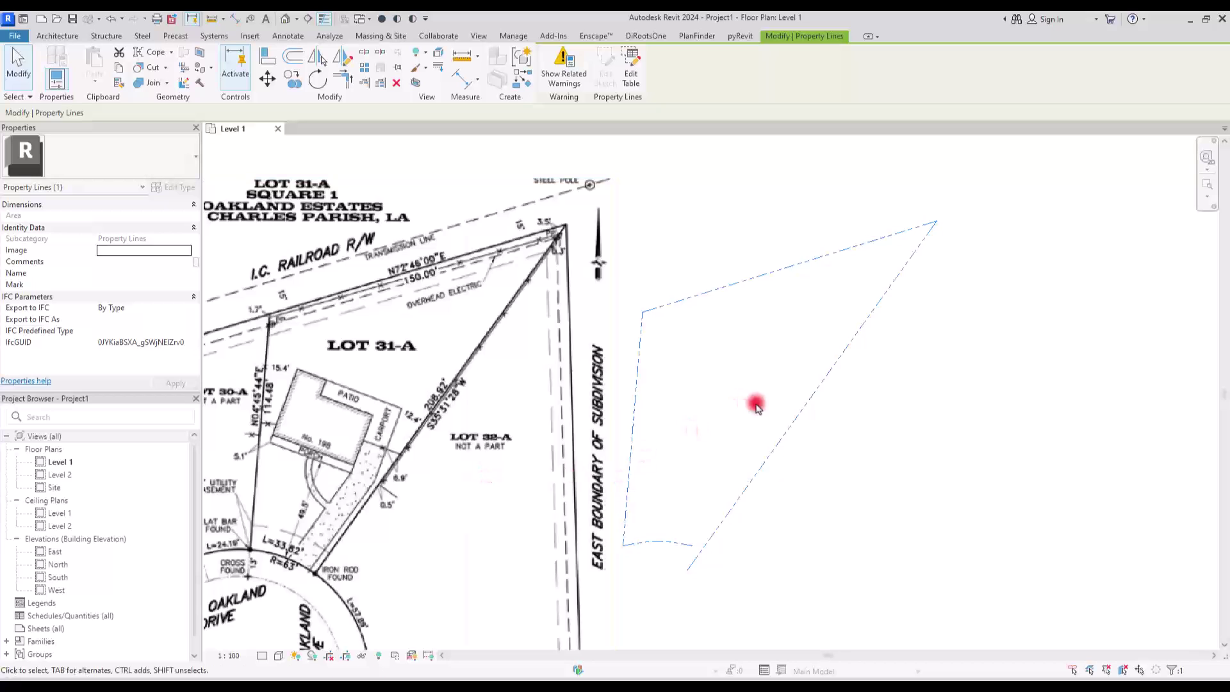
pyautogui.moveTo(809, 401); pyautogui.dragTo(884, 374)
pyautogui.click(762, 368)
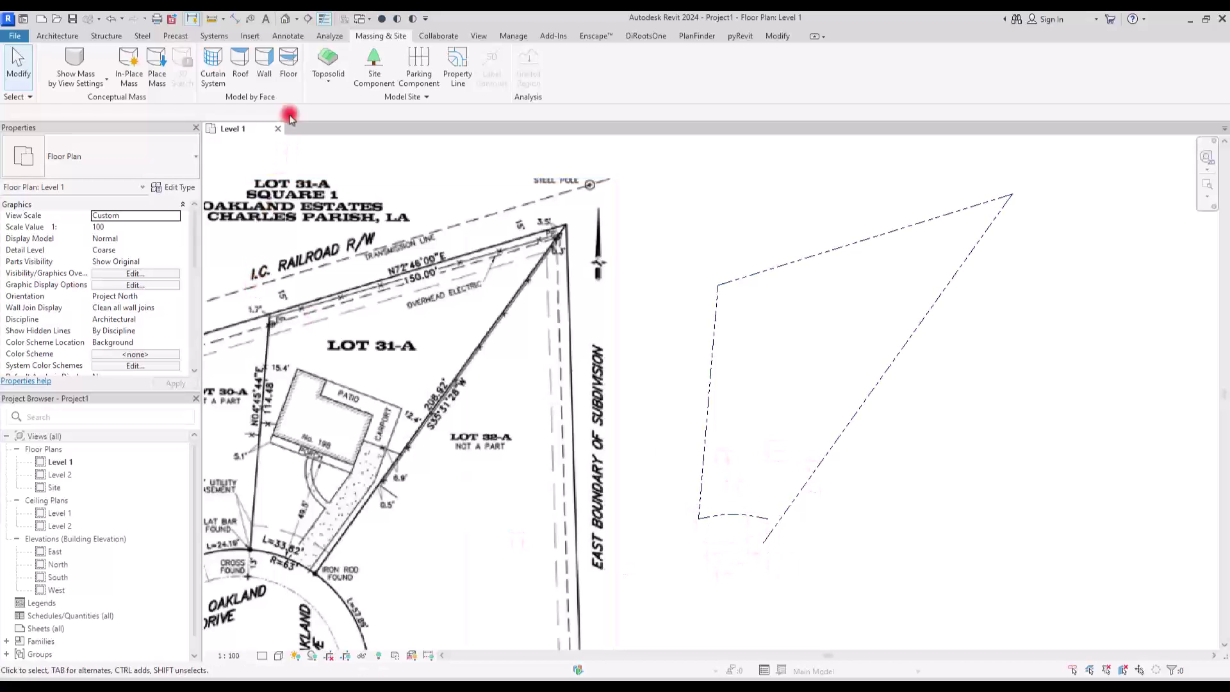
# Step: Draw a detail-line circle with a radius of 63 southeast of the property line
pyautogui.click(285, 37)
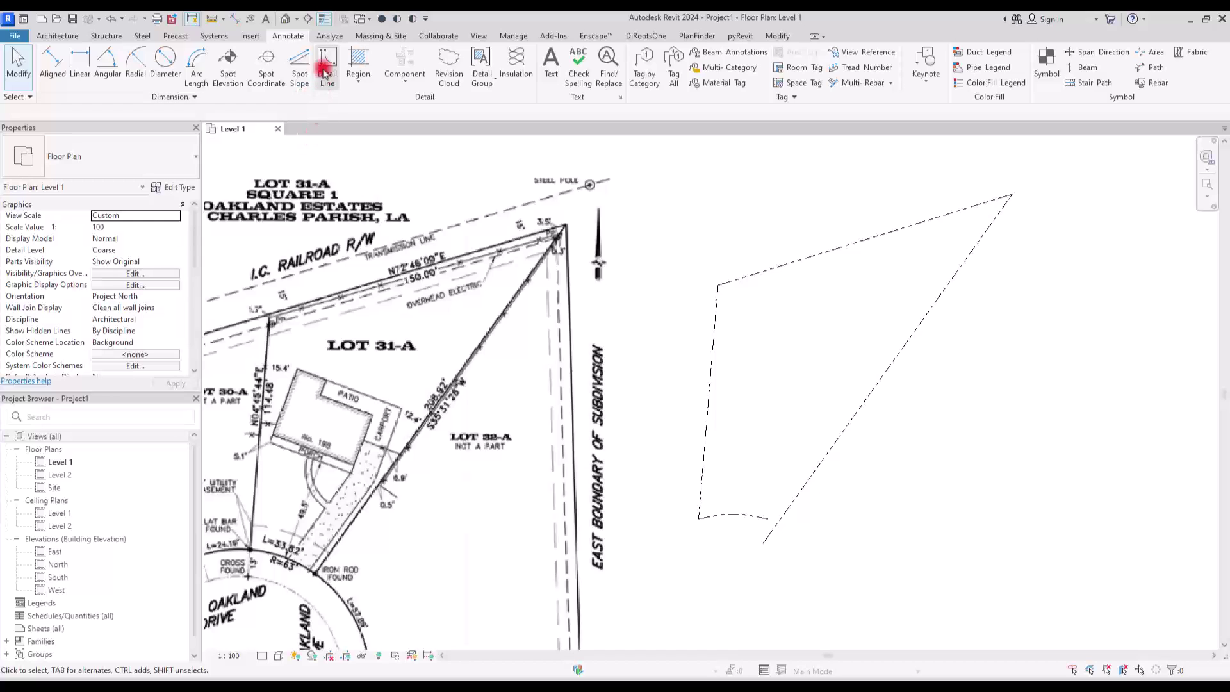
pyautogui.moveTo(762, 516); pyautogui.dragTo(762, 444, button='middle')
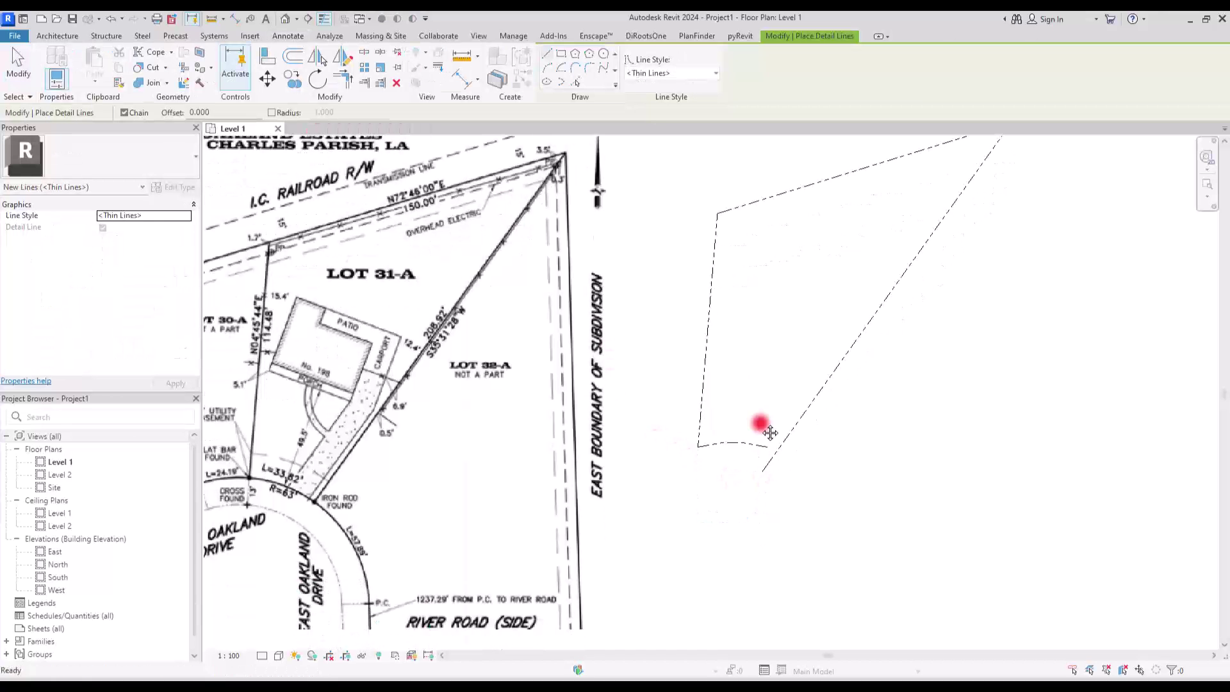
pyautogui.click(602, 59)
pyautogui.click(897, 452)
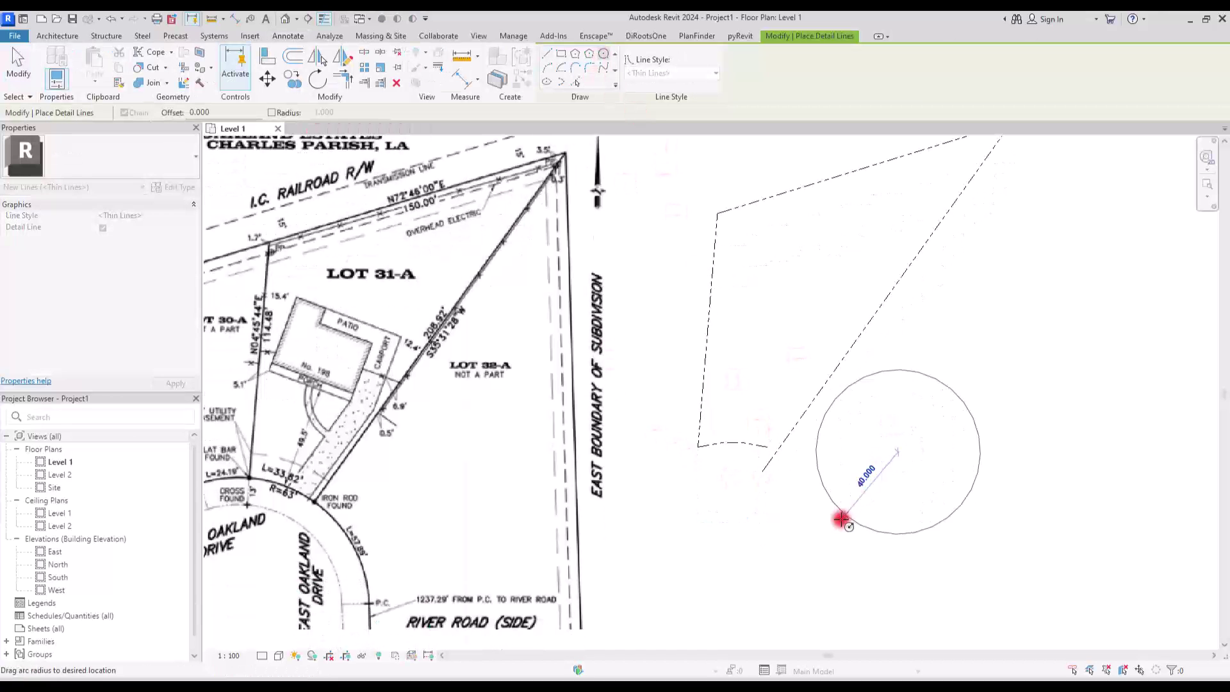
pyautogui.write('6')
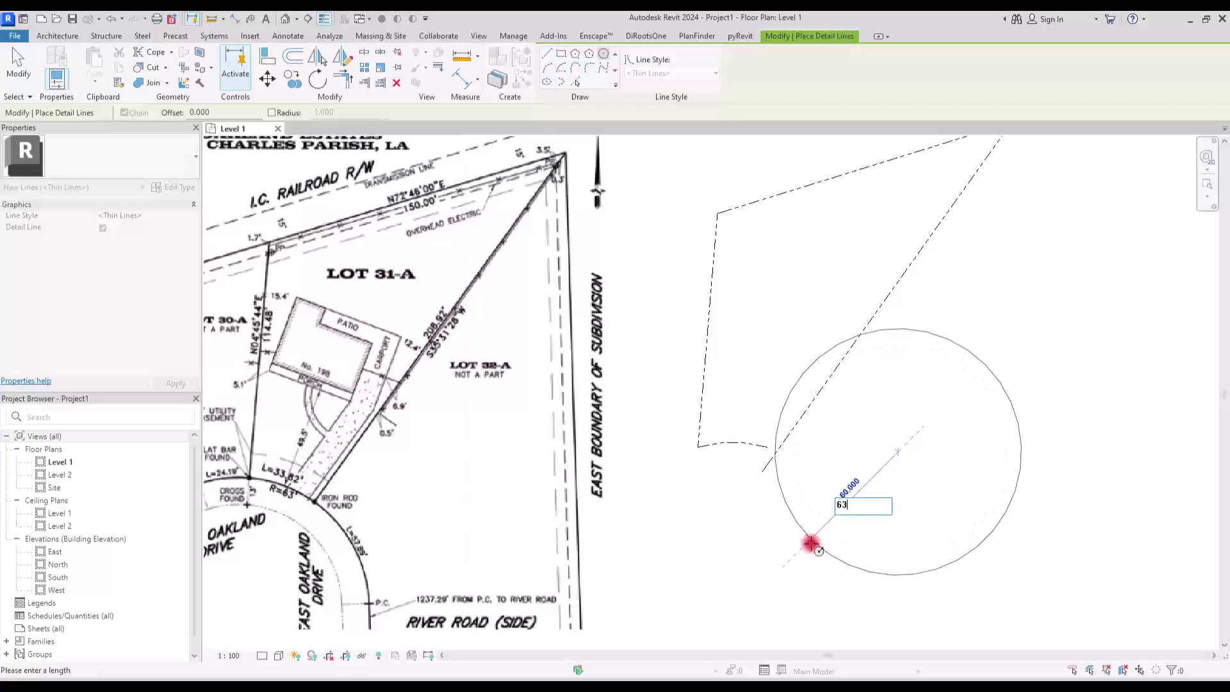
pyautogui.write('3')
pyautogui.press('Return')
pyautogui.press('Escape')
pyautogui.press('Escape')
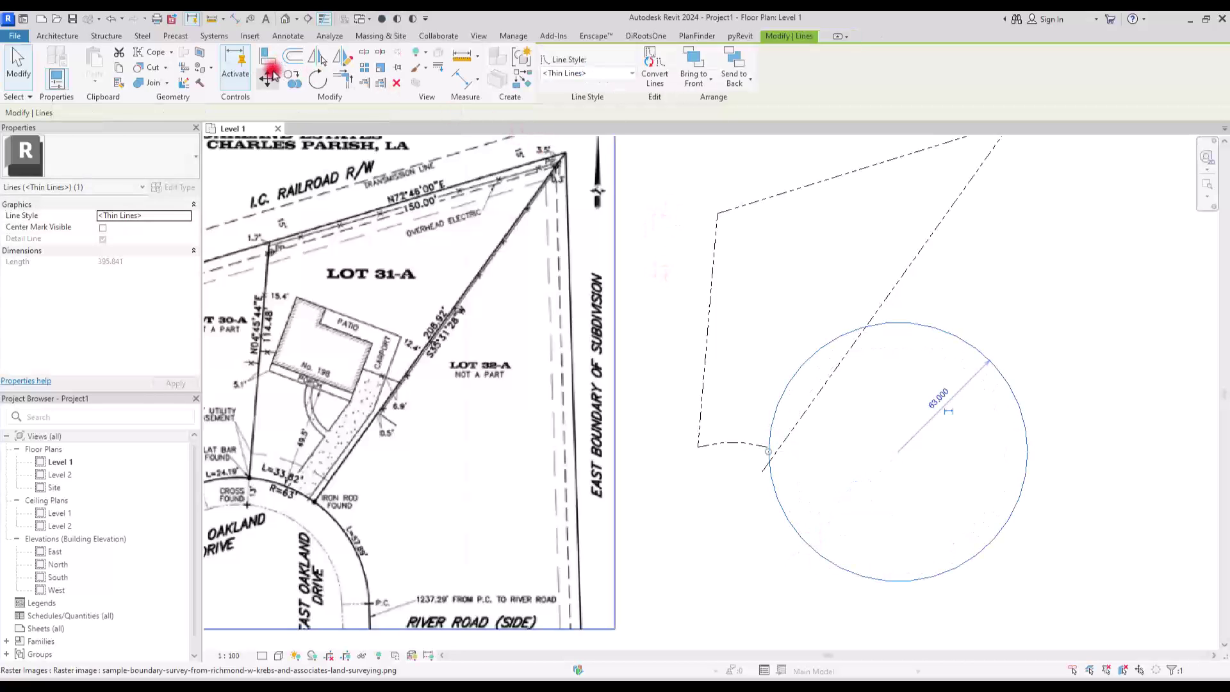
# Step: Move the circle by a point near its top onto the property line's southwest corner
pyautogui.click(269, 76)
pyautogui.click(915, 324)
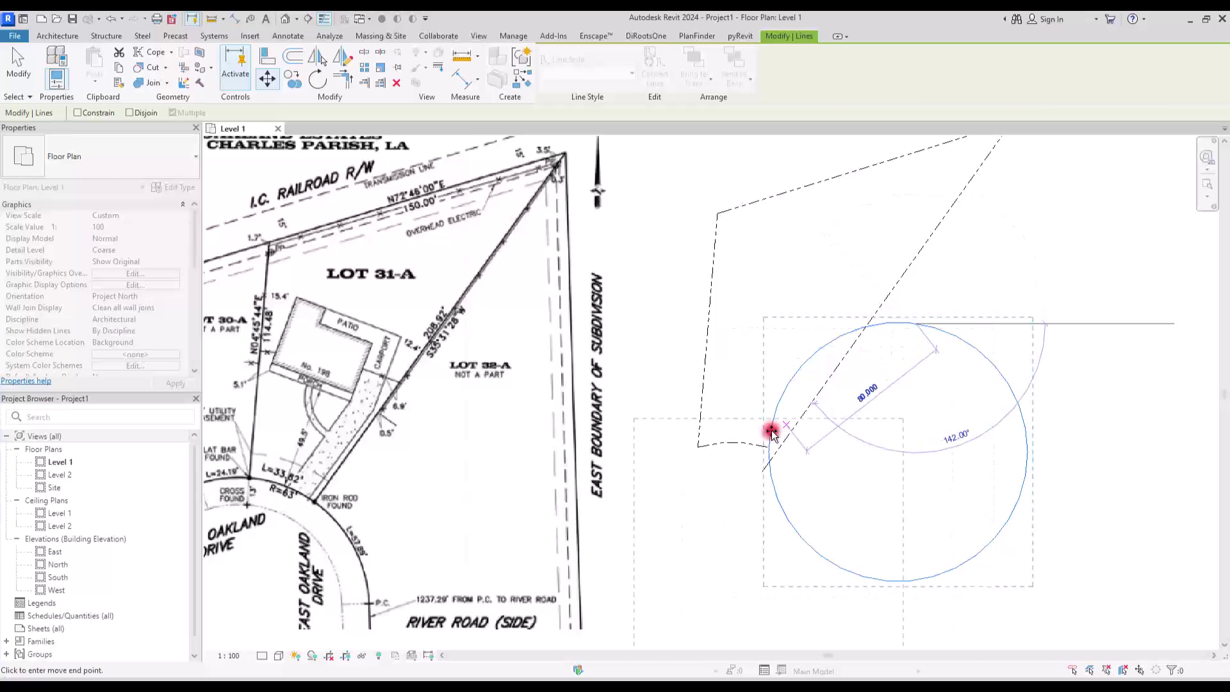
pyautogui.click(701, 448)
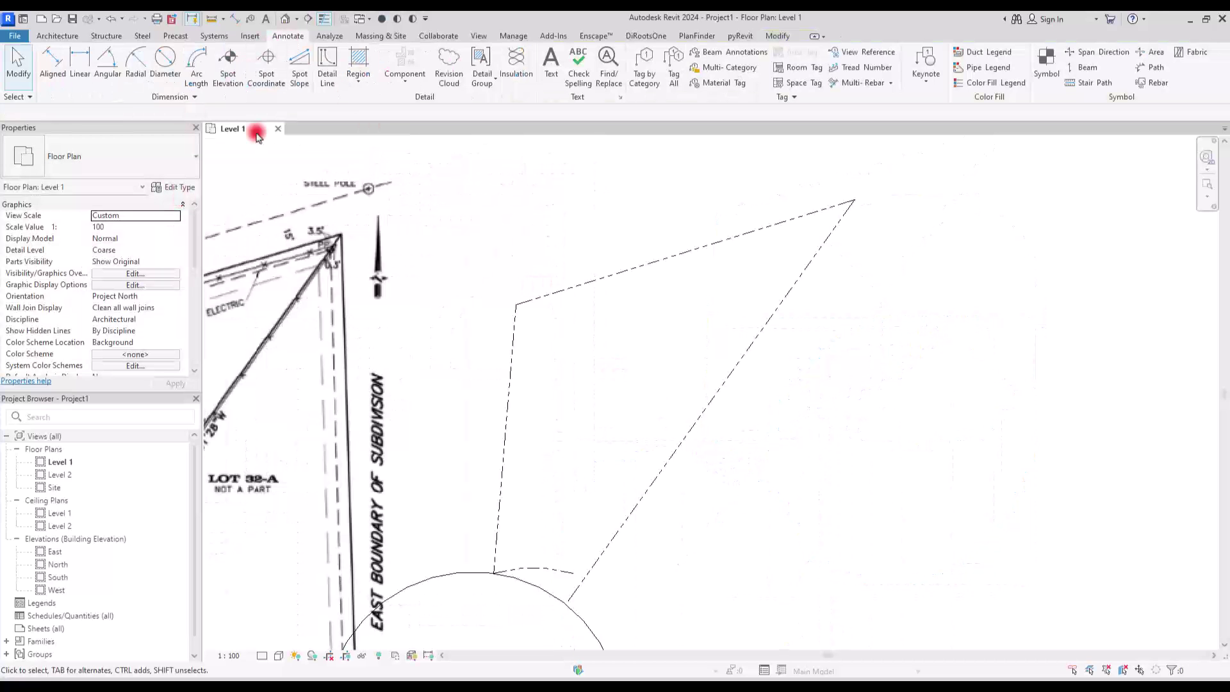
# Step: Start a property line by sketching and pick the three straight sides of the existing property line as sketch lines
pyautogui.click(375, 35)
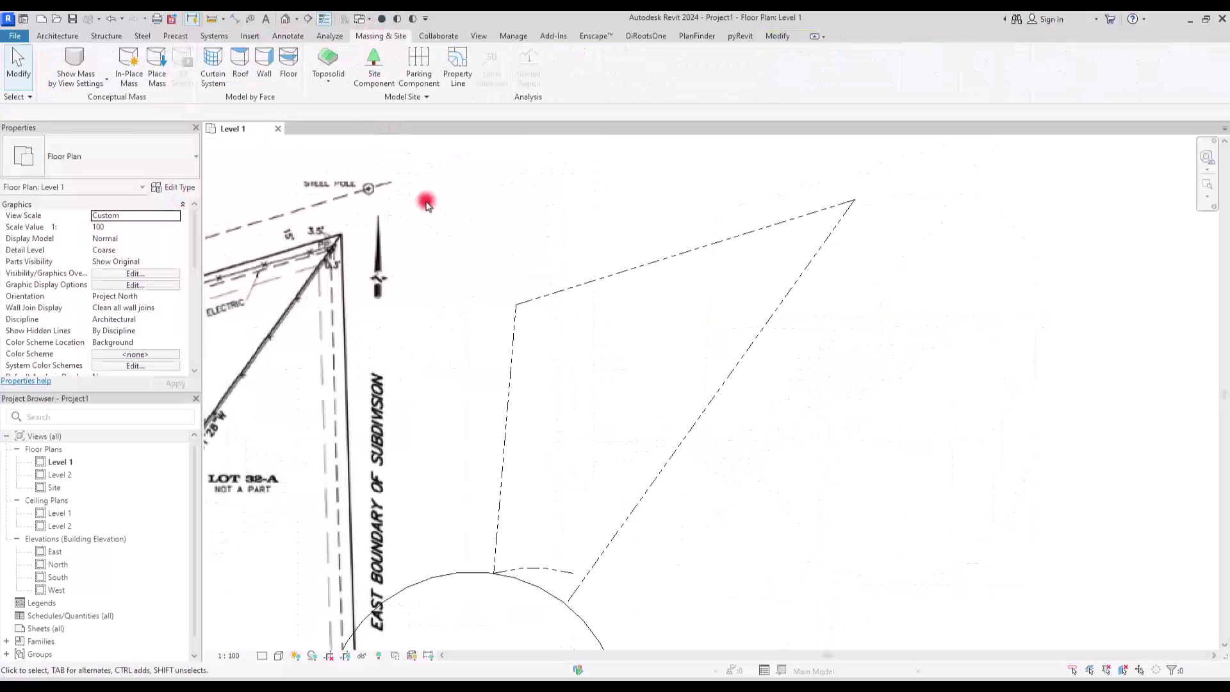
pyautogui.click(455, 64)
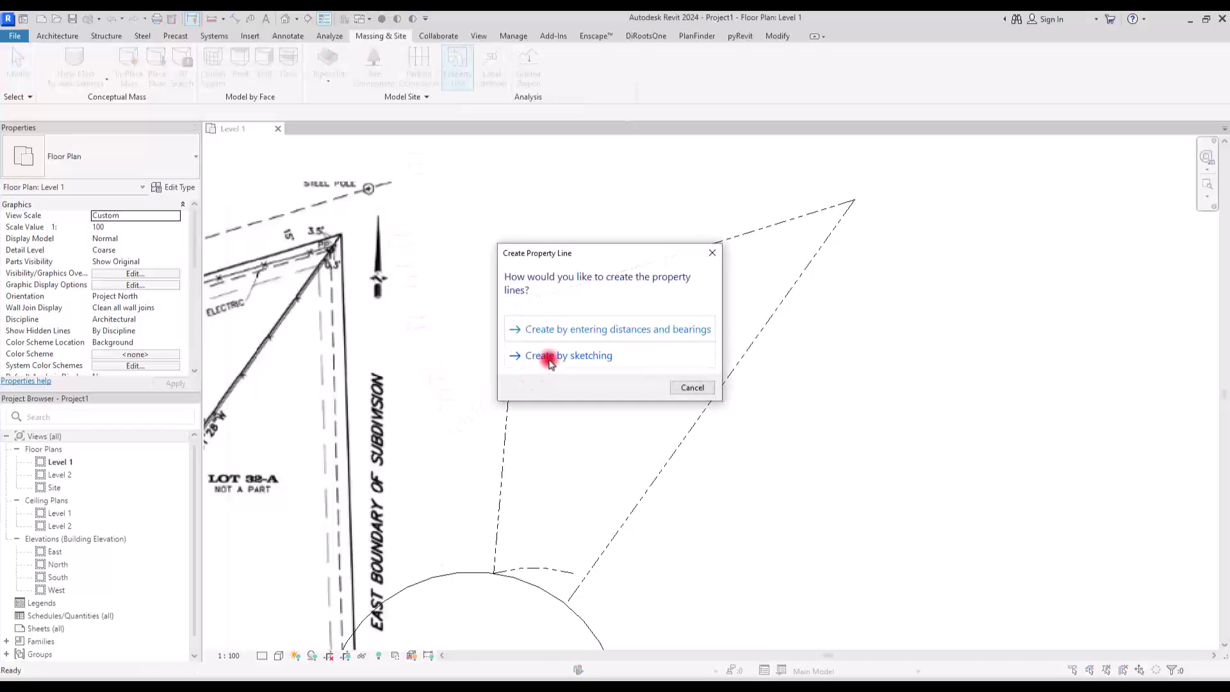
pyautogui.click(550, 359)
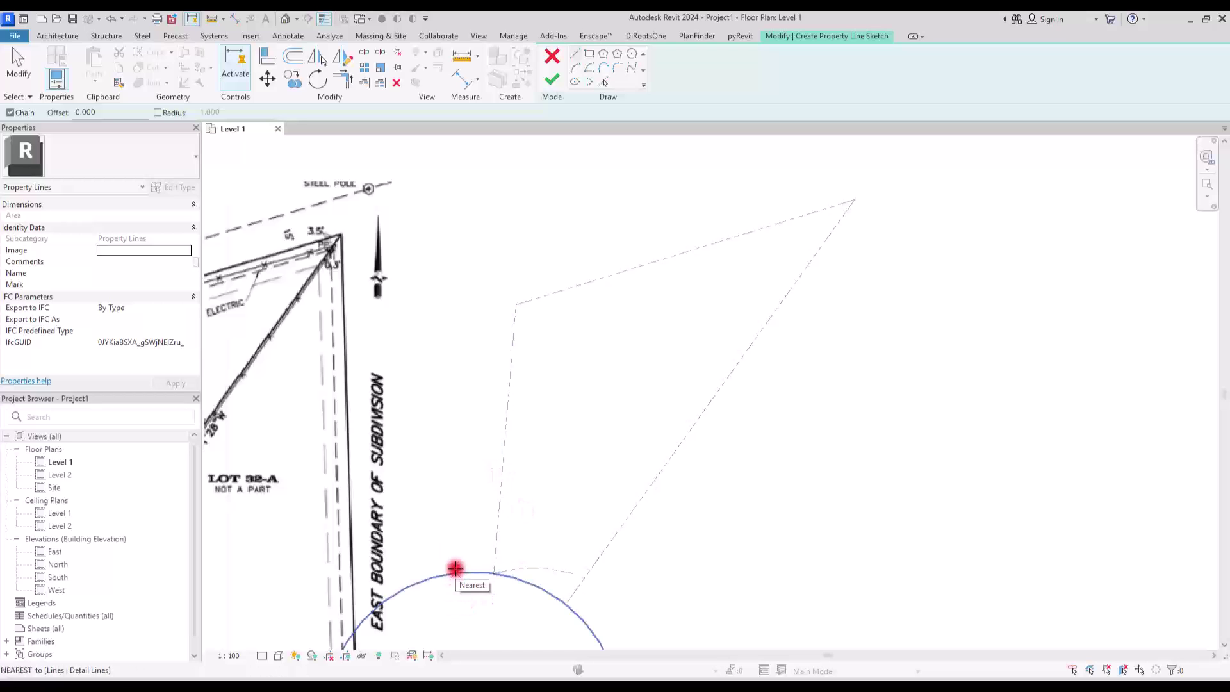
pyautogui.click(604, 82)
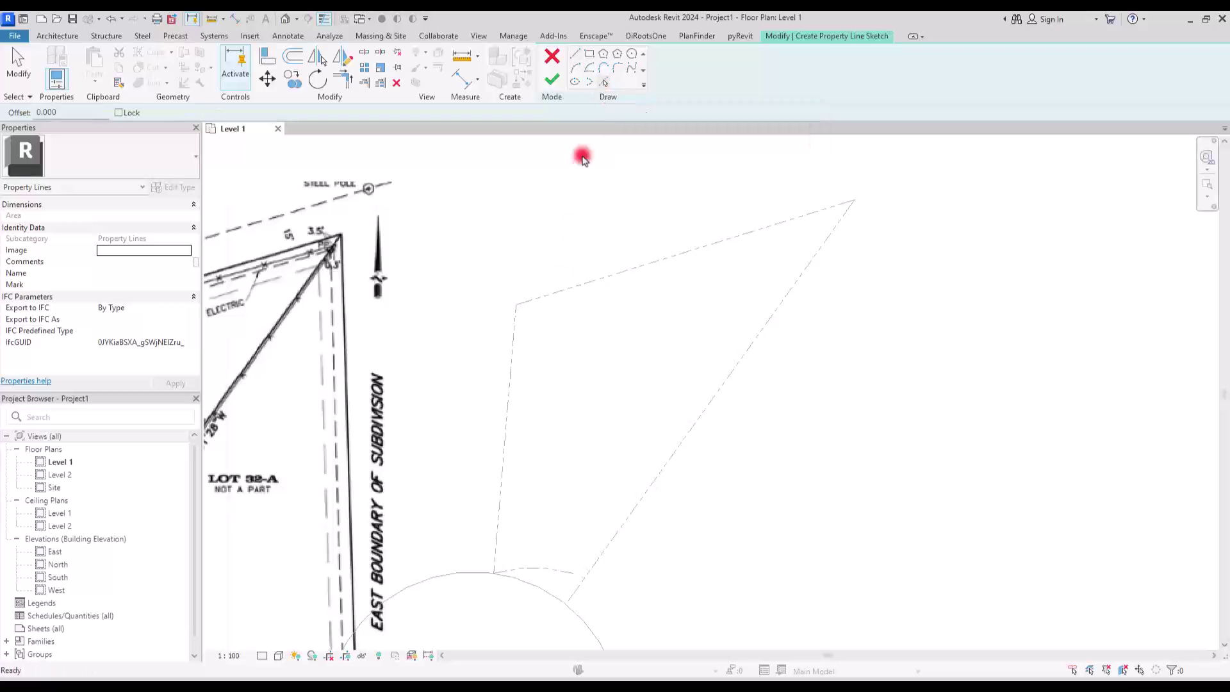
pyautogui.click(557, 292)
pyautogui.click(512, 335)
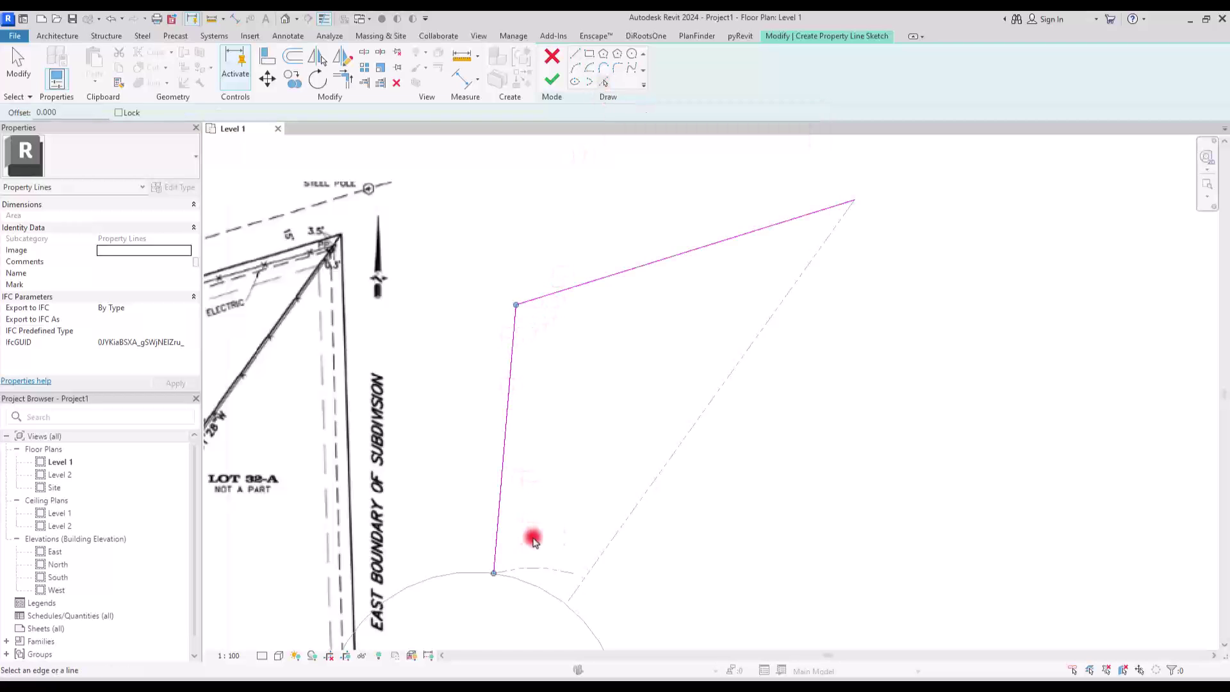
pyautogui.click(623, 528)
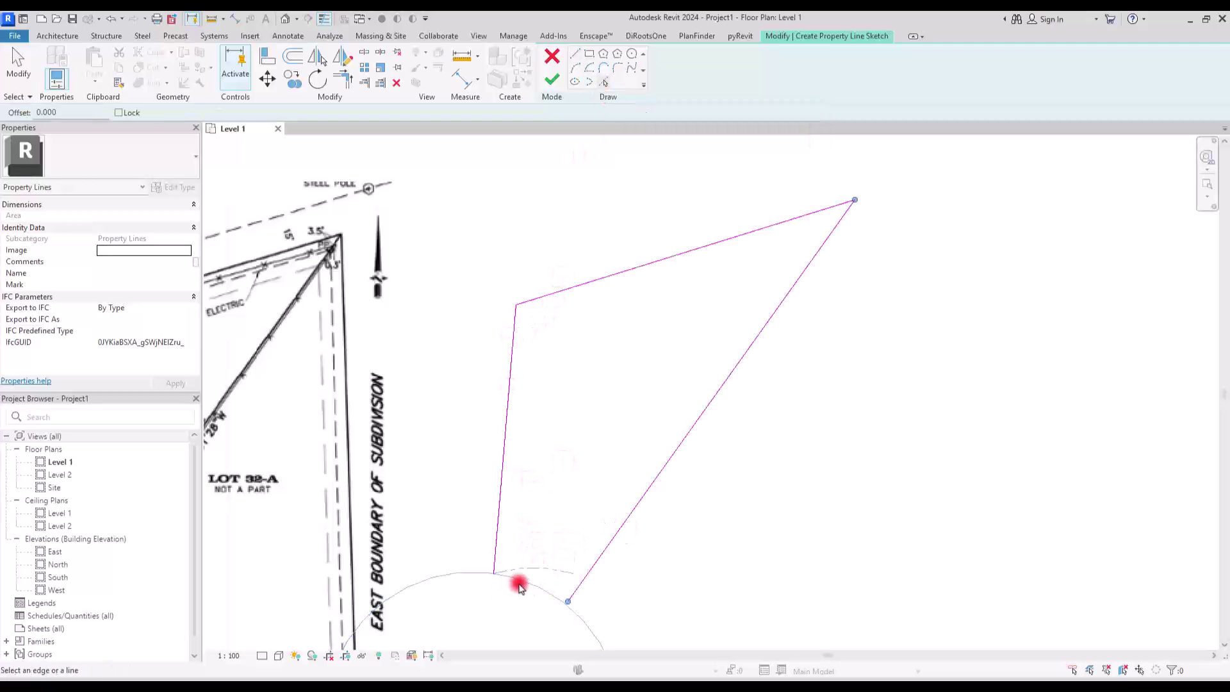
# Step: Add the 63-radius circle to the property line sketch, trim it to the arc closing the two lower side ends, and finish the sketch
pyautogui.click(518, 583)
pyautogui.press('Escape')
pyautogui.moveTo(607, 434); pyautogui.dragTo(601, 307, button='middle')
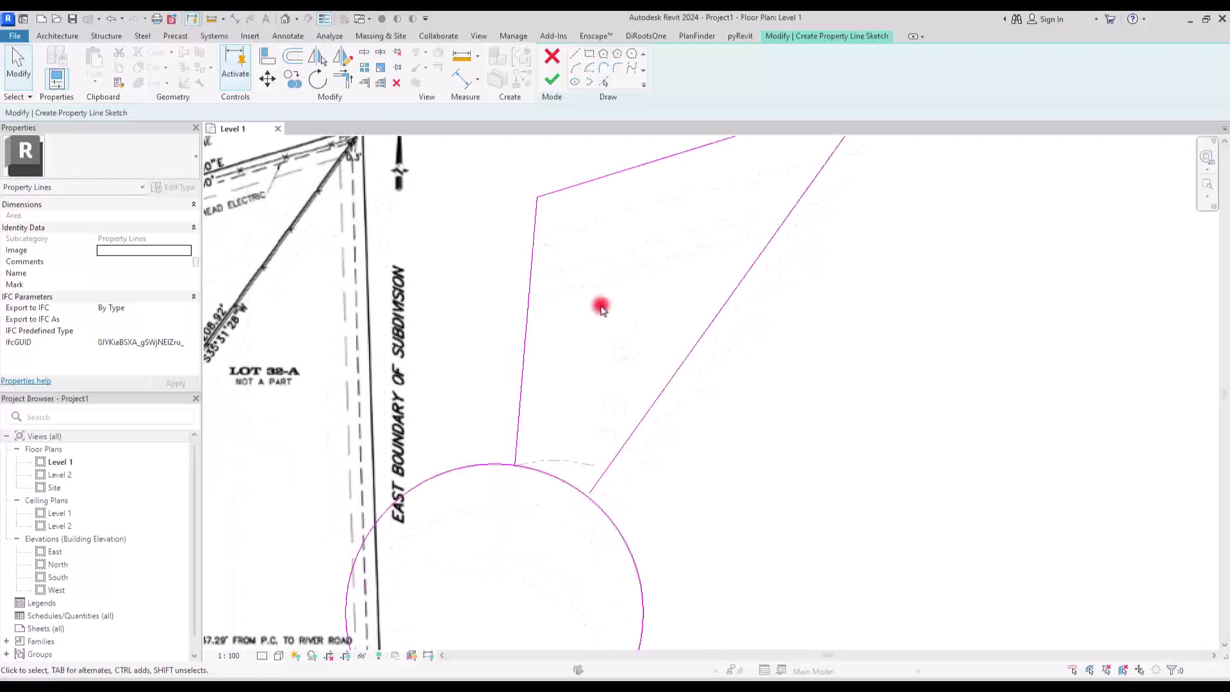
pyautogui.click(346, 80)
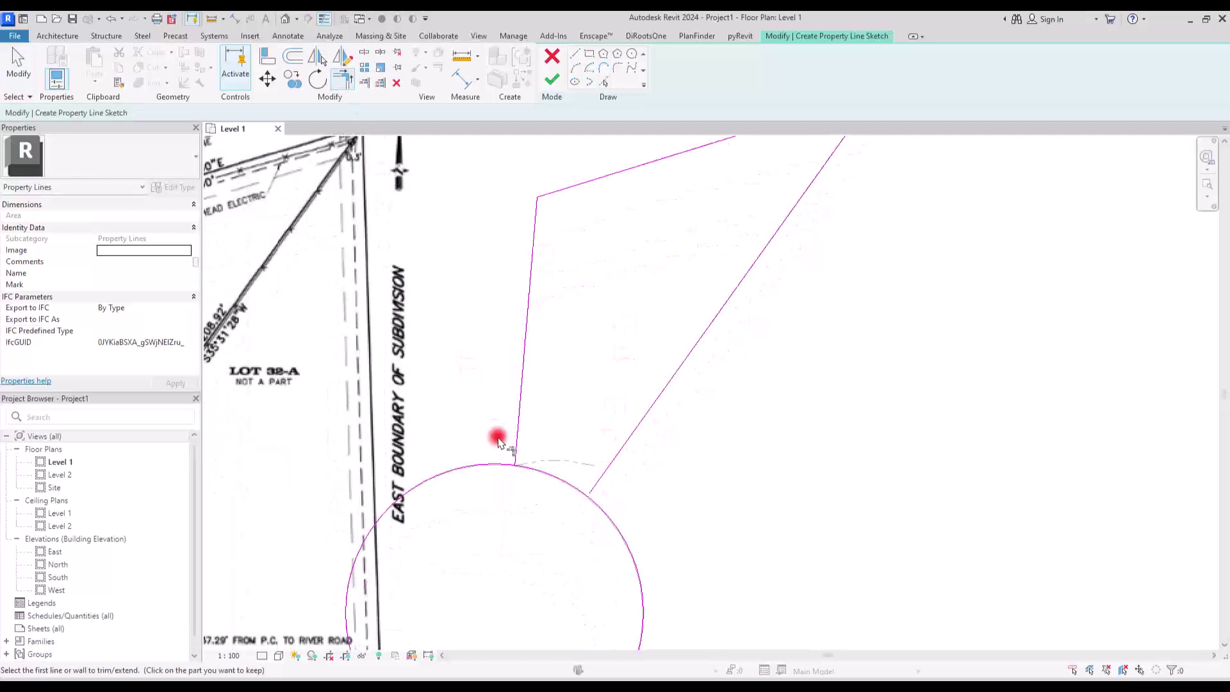
pyautogui.click(541, 479)
pyautogui.click(613, 461)
pyautogui.press('Escape')
pyautogui.scroll(-2, 588, 528)
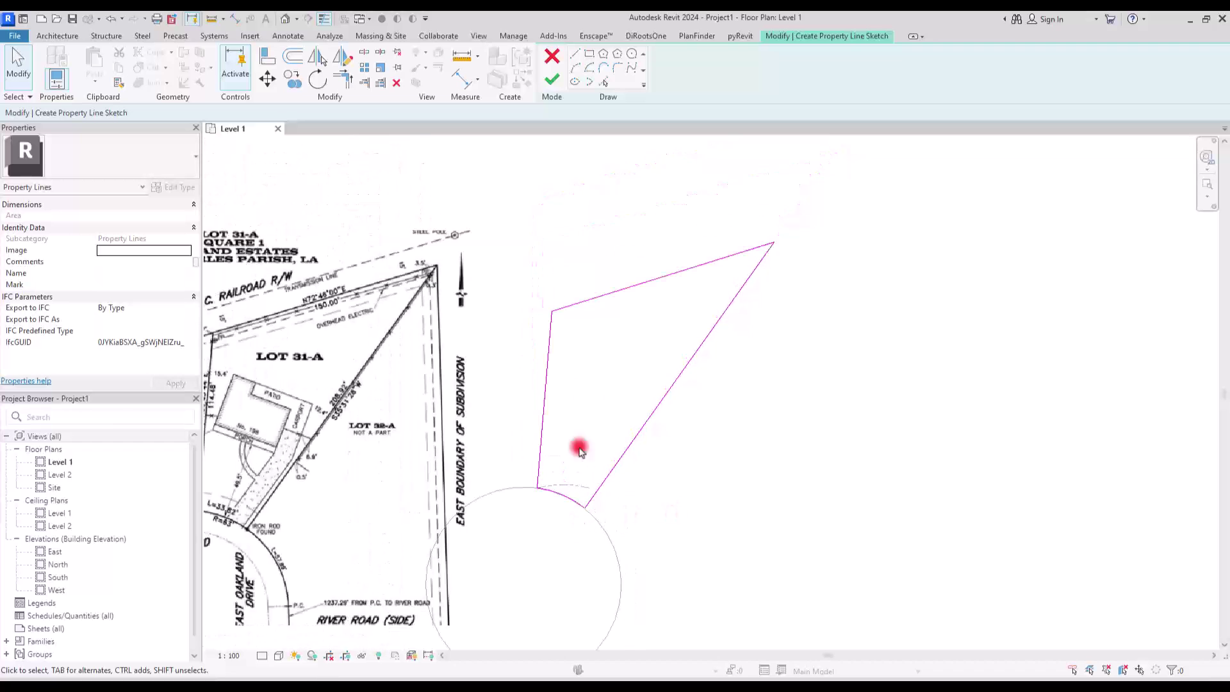
pyautogui.moveTo(596, 359); pyautogui.dragTo(594, 385, button='middle')
pyautogui.click(551, 79)
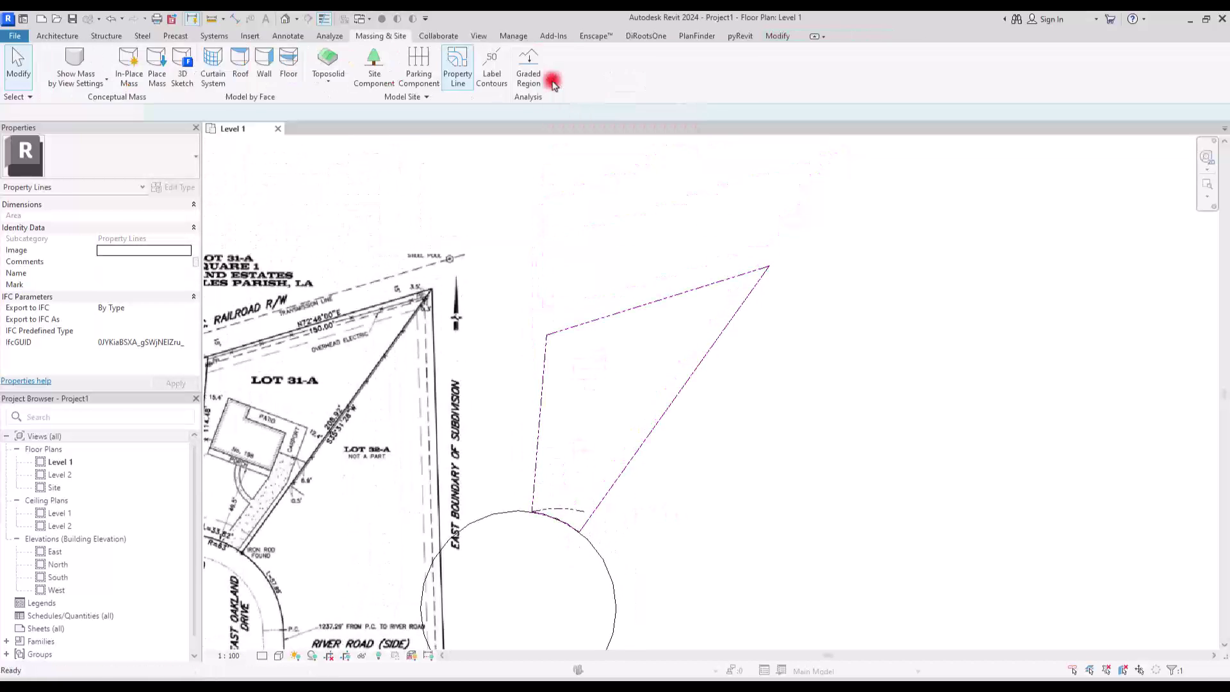
# Step: Place the closed property line east of the original boundary, and delete the original boundary and its construction circle
pyautogui.keyDown('ctrl'); pyautogui.moveTo(674, 382); pyautogui.dragTo(943, 387); pyautogui.keyUp('ctrl')
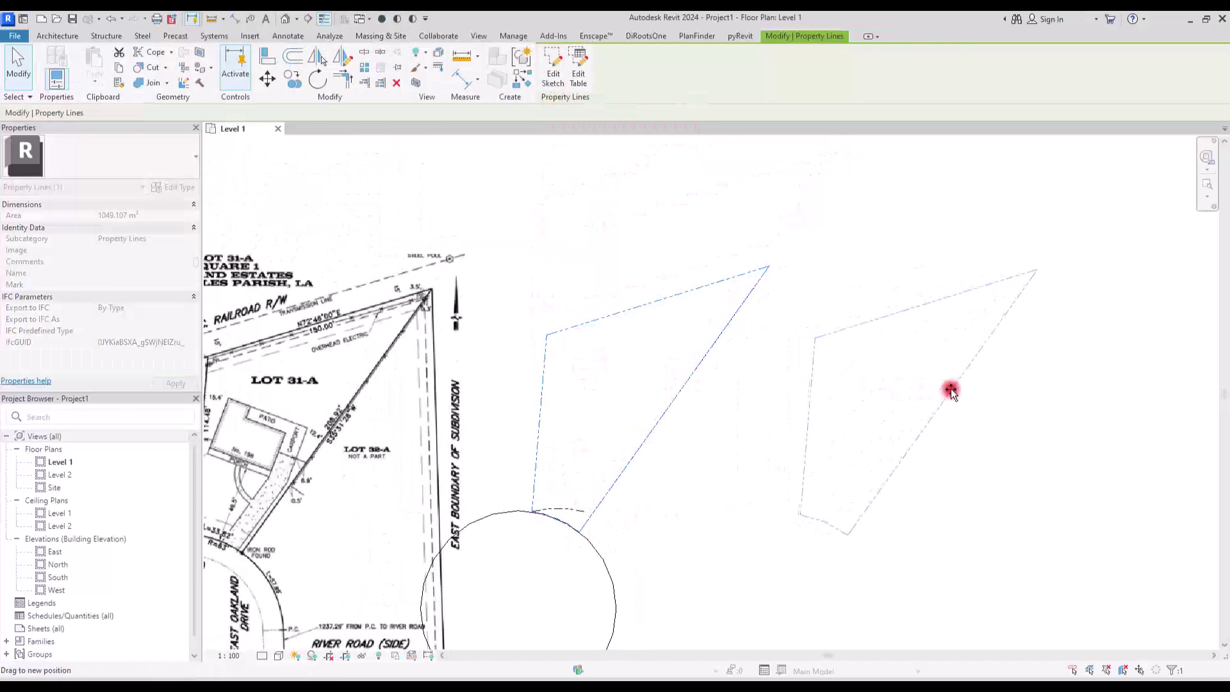
pyautogui.click(1008, 449)
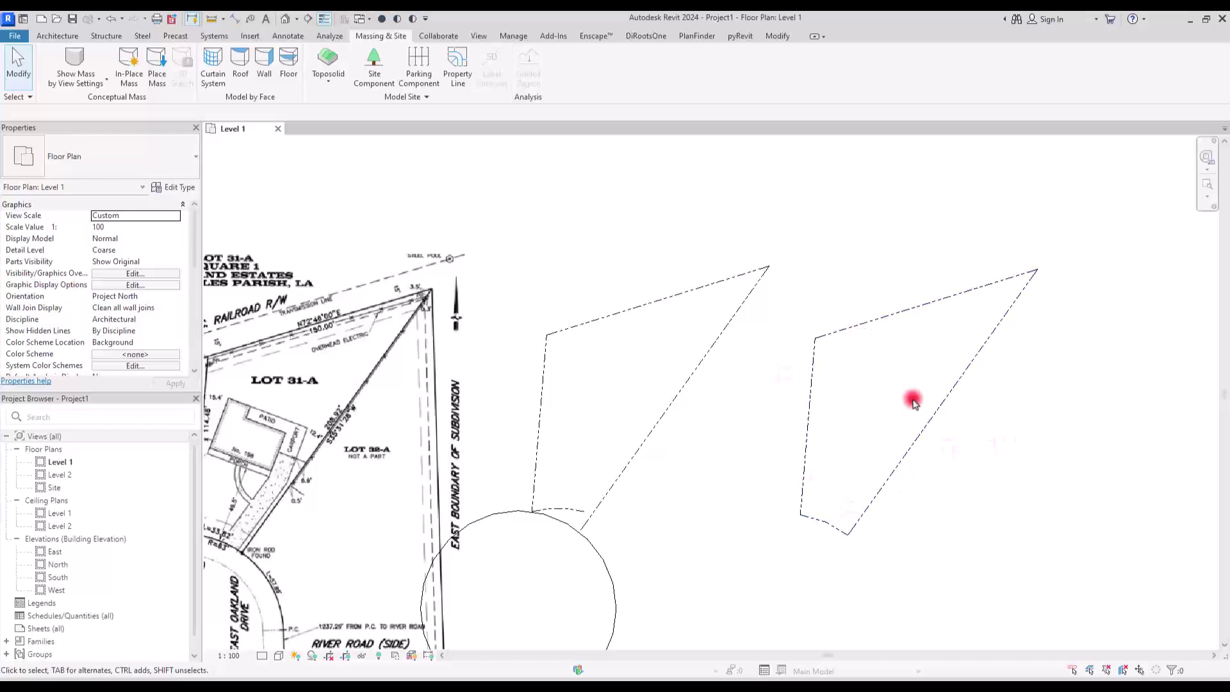
pyautogui.moveTo(674, 488); pyautogui.dragTo(522, 558)
pyautogui.press('Delete')
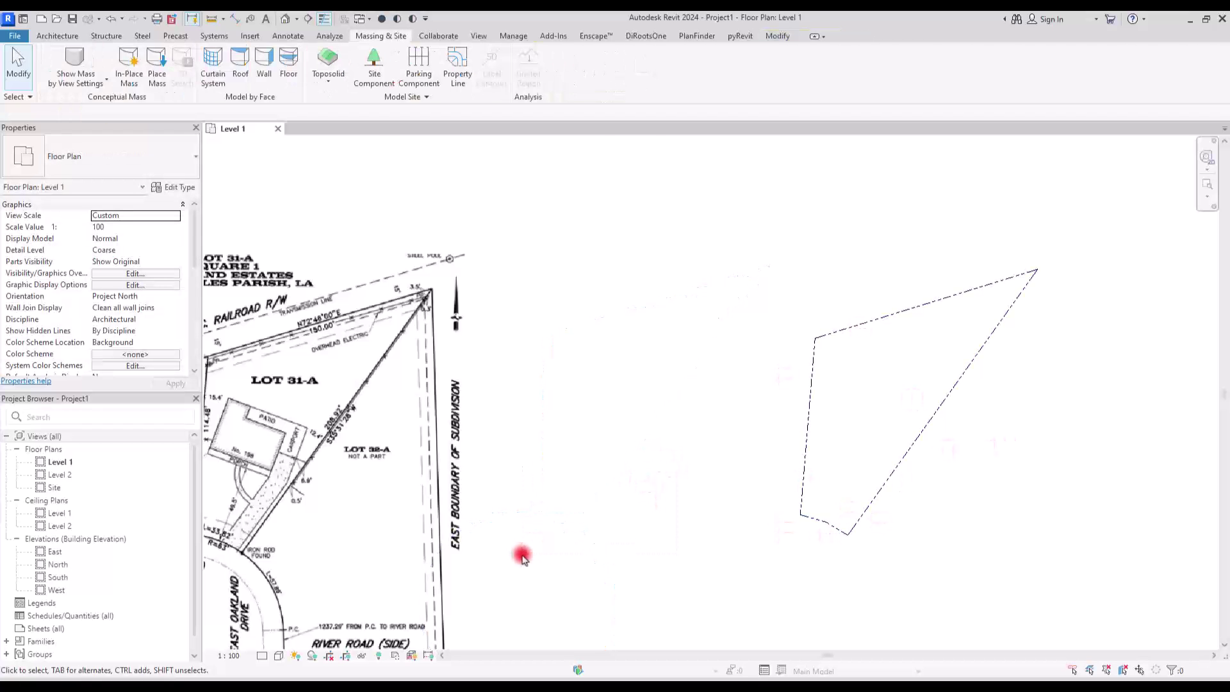
pyautogui.scroll(2, 743, 330)
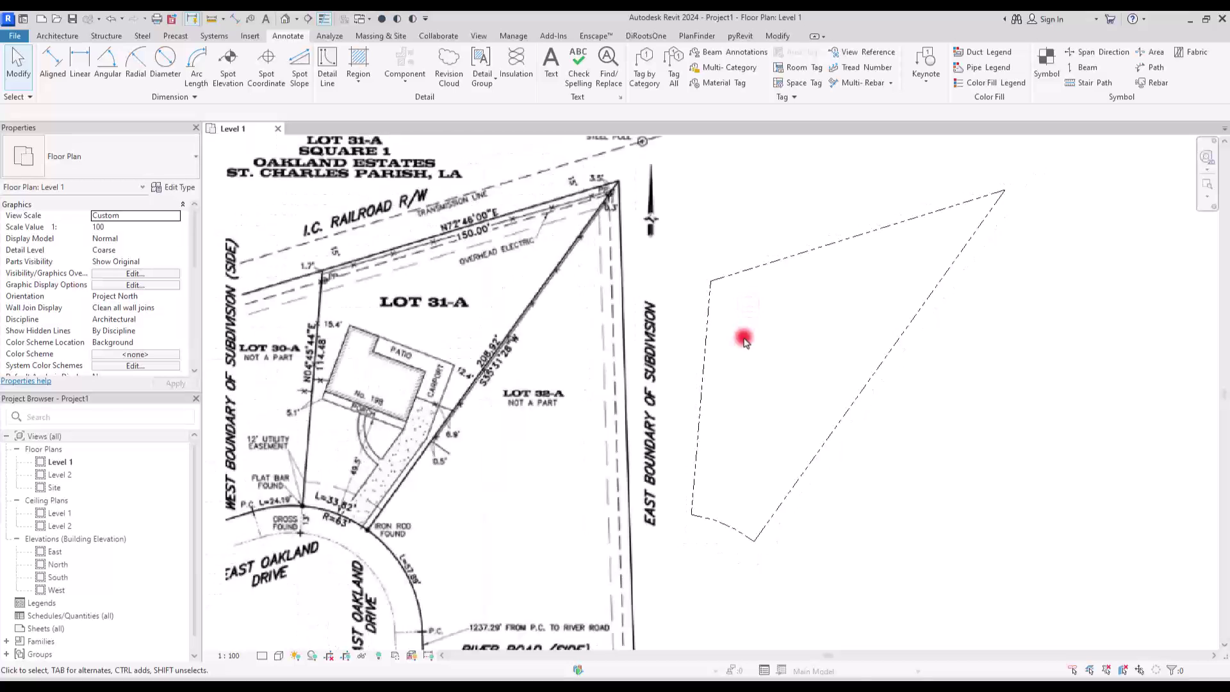
pyautogui.scroll(-1, 742, 329)
pyautogui.scroll(1, 772, 319)
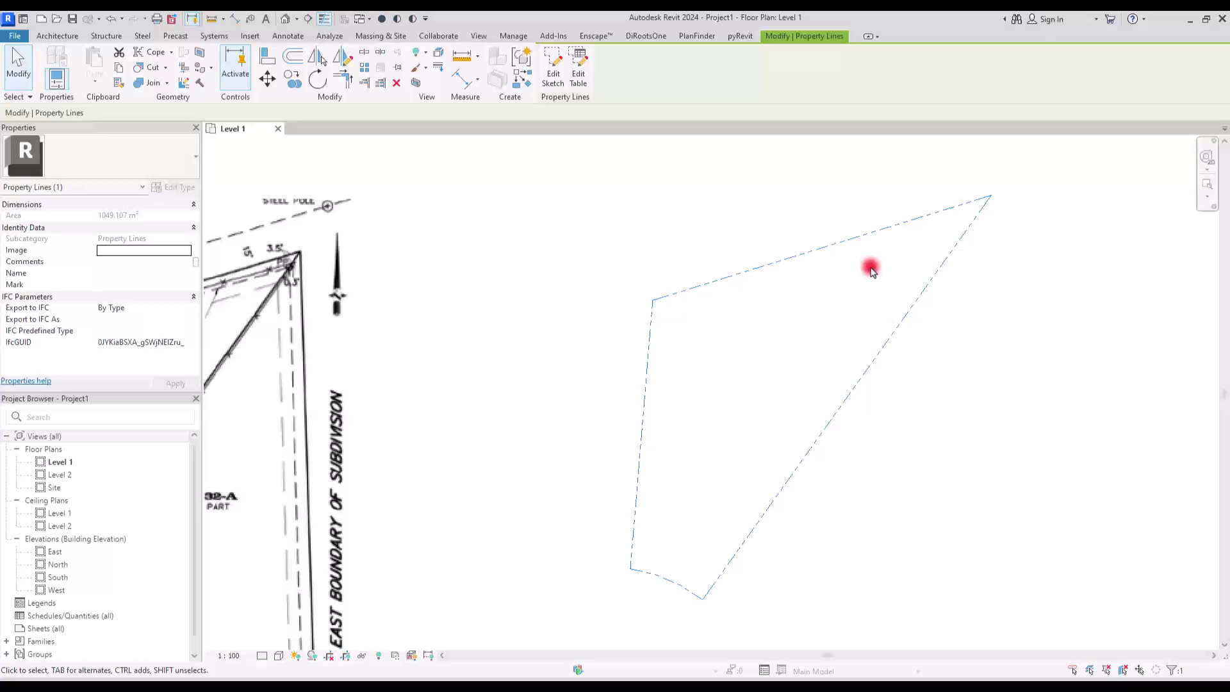
pyautogui.click(870, 270)
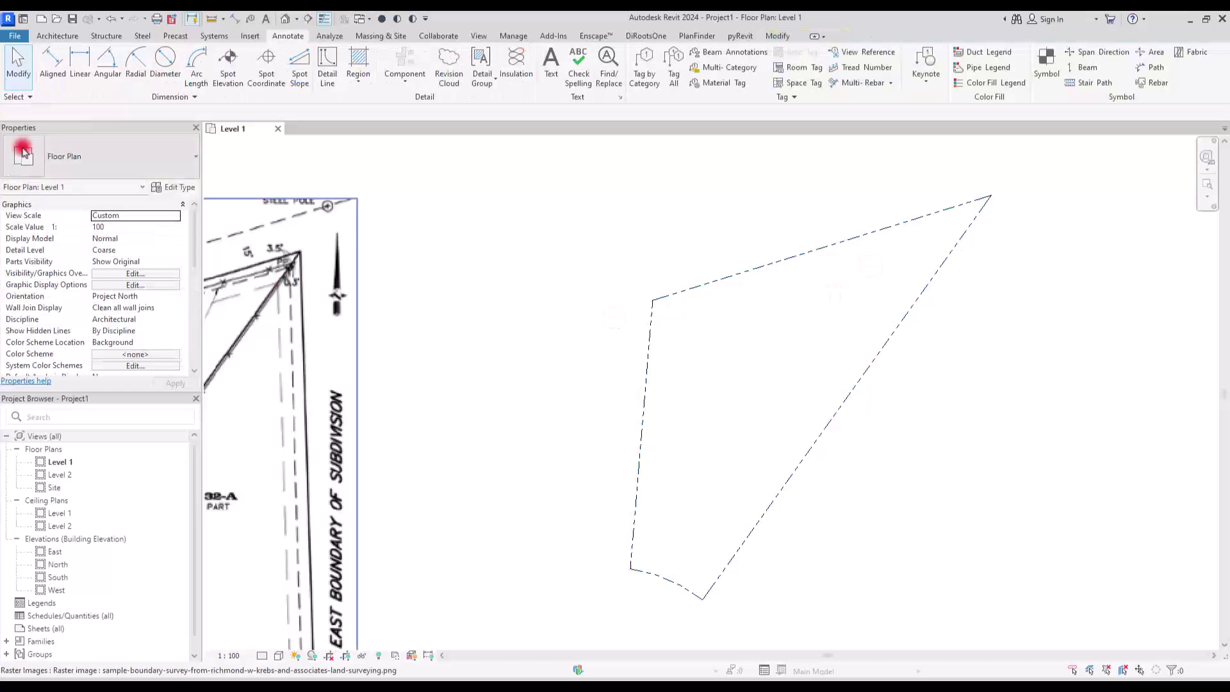
# Step: Create a new annotation family from the Generic Tag.rft template and delete its internal note text
pyautogui.click(15, 36)
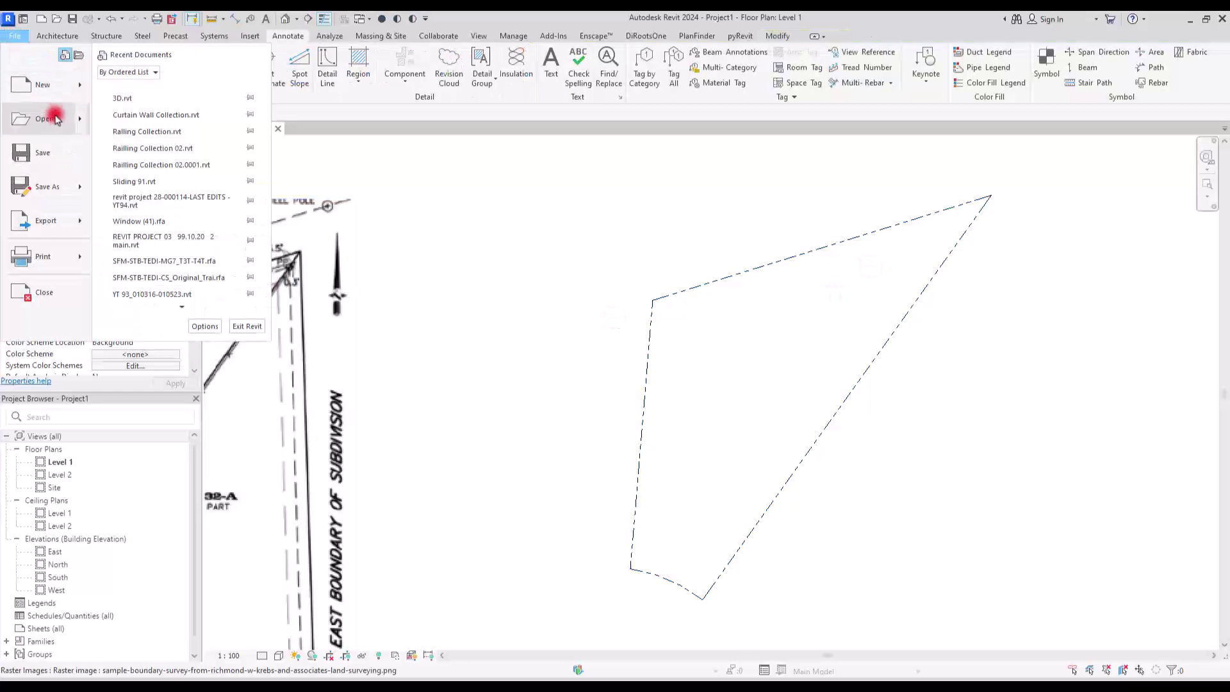
pyautogui.moveTo(76, 86)
pyautogui.click(172, 143)
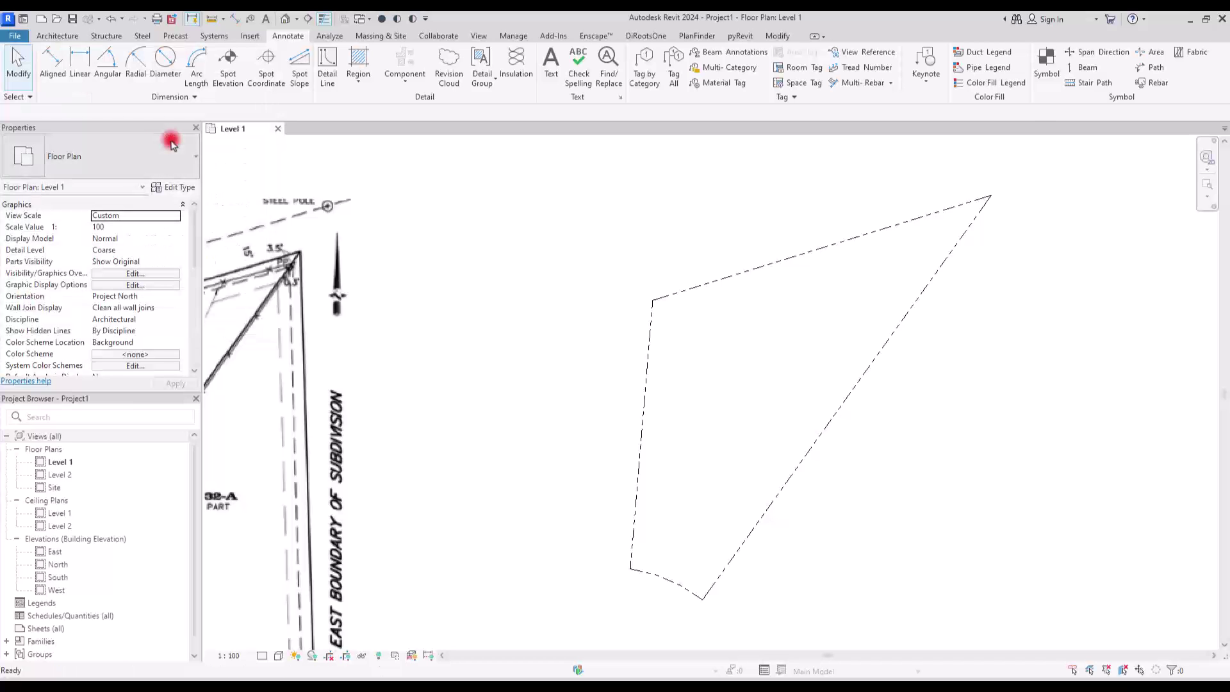
pyautogui.click(450, 119)
pyautogui.doubleClick(451, 118)
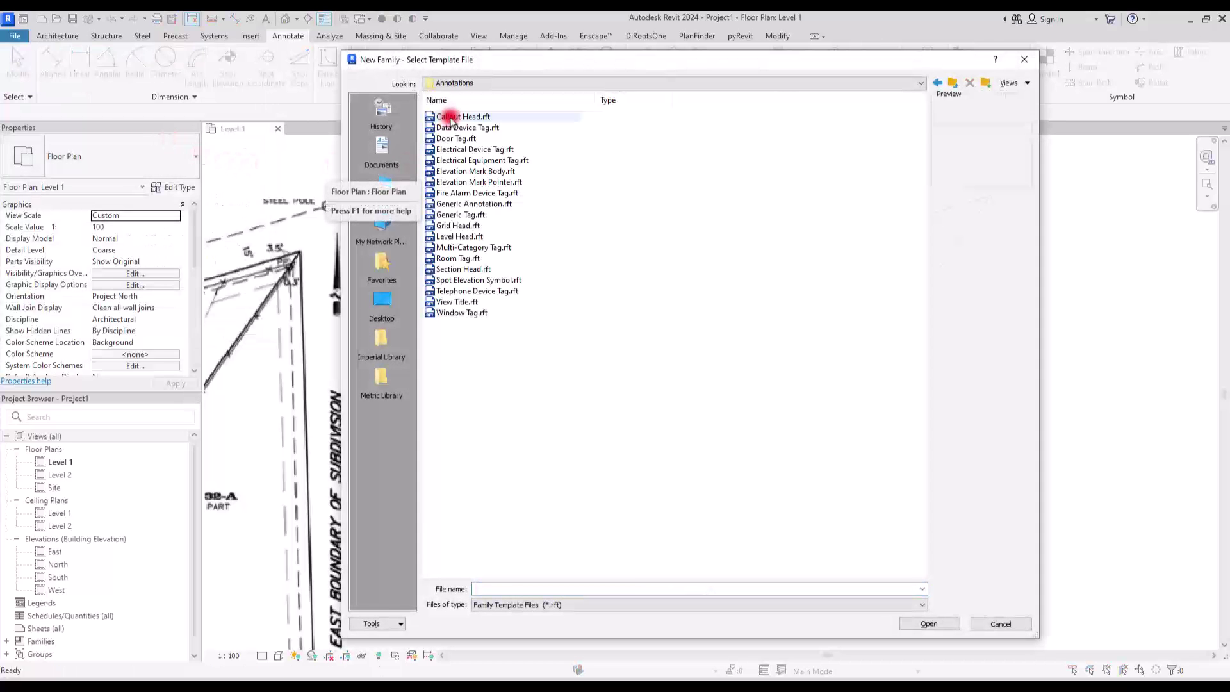
pyautogui.click(443, 216)
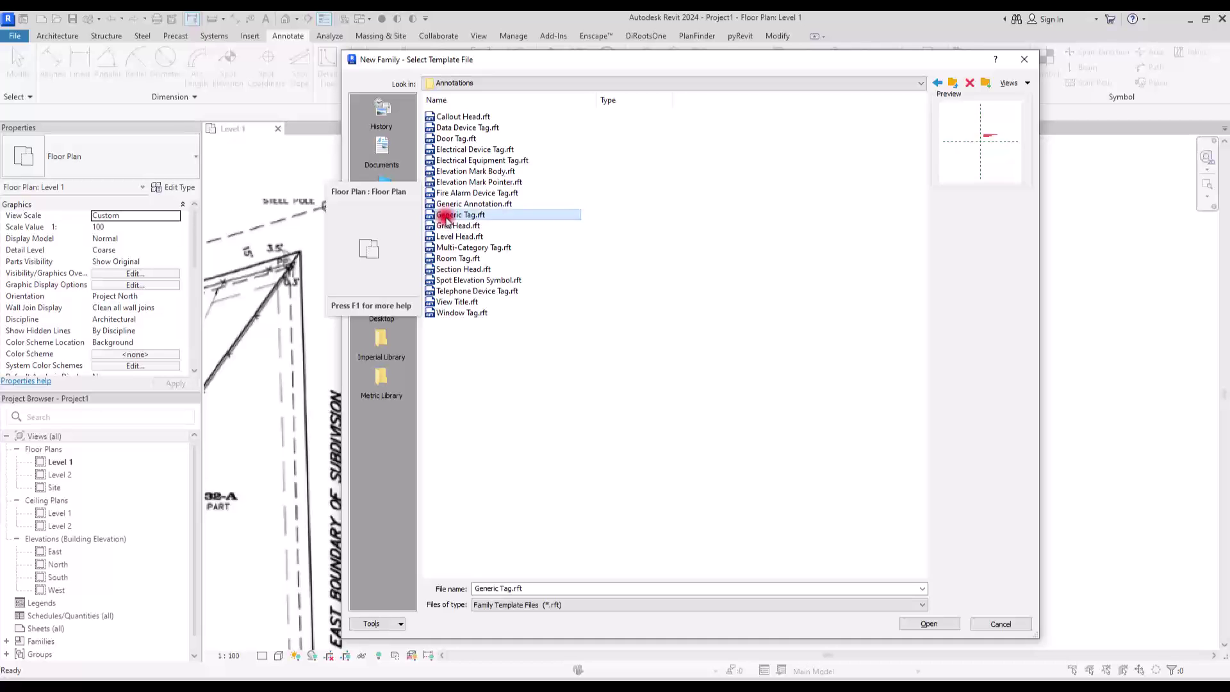
pyautogui.doubleClick(472, 217)
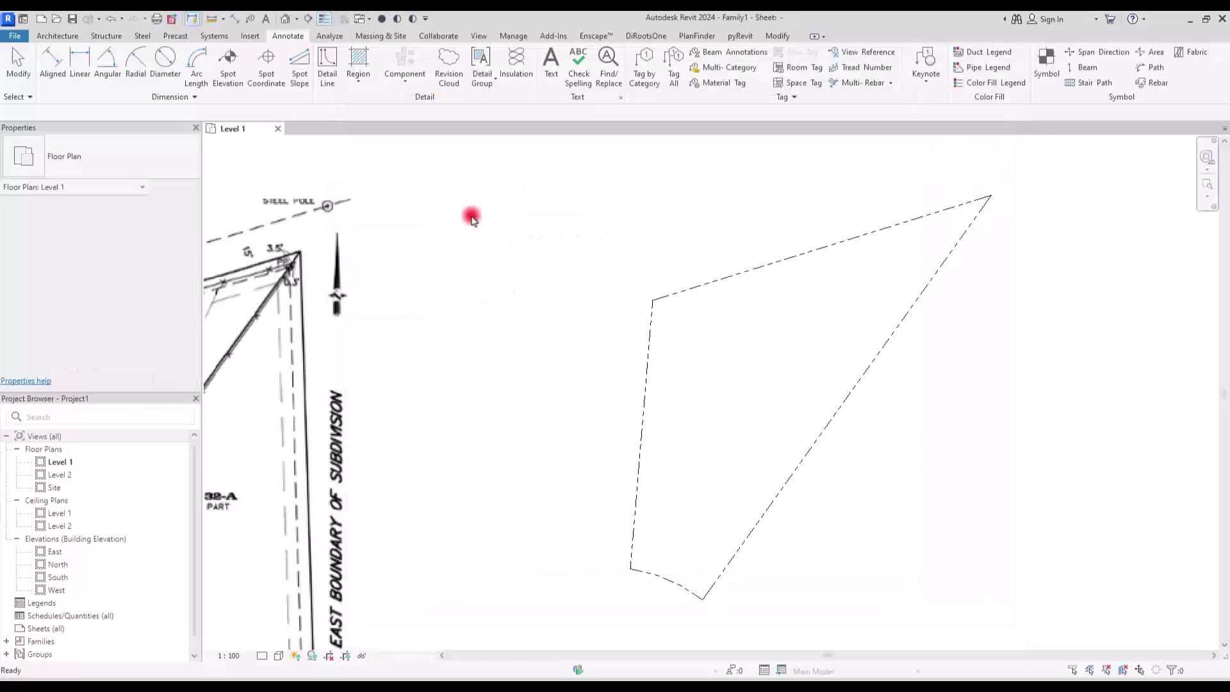
pyautogui.click(764, 348)
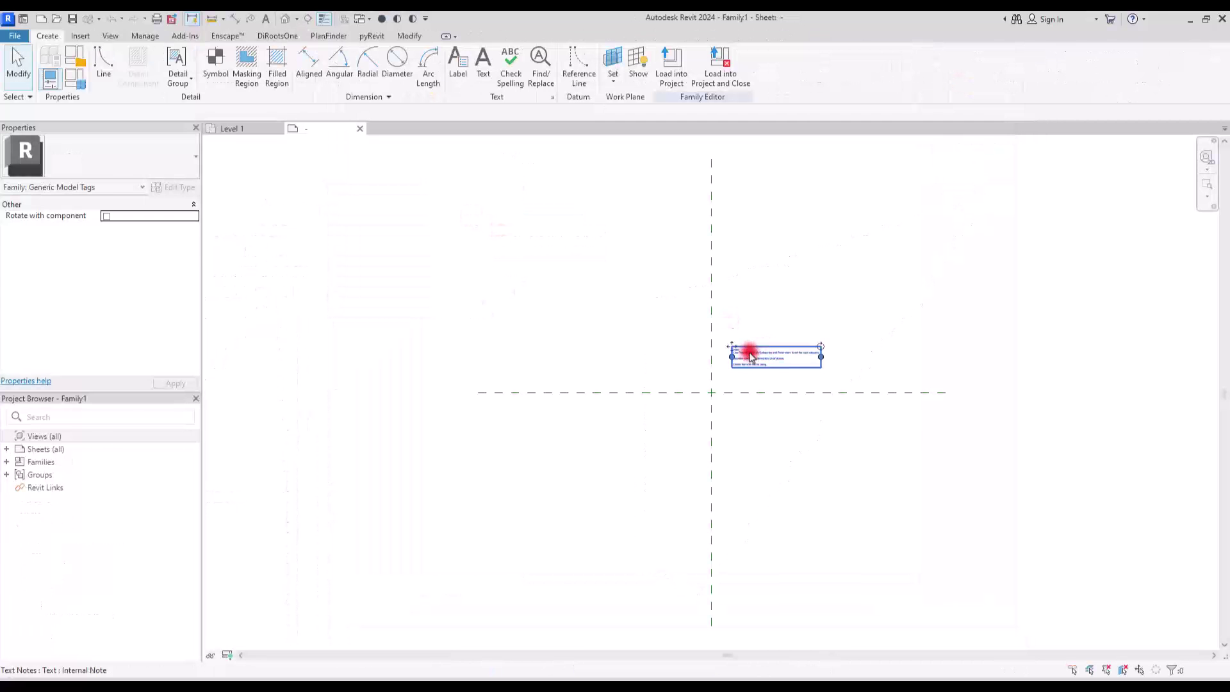
pyautogui.press('Delete')
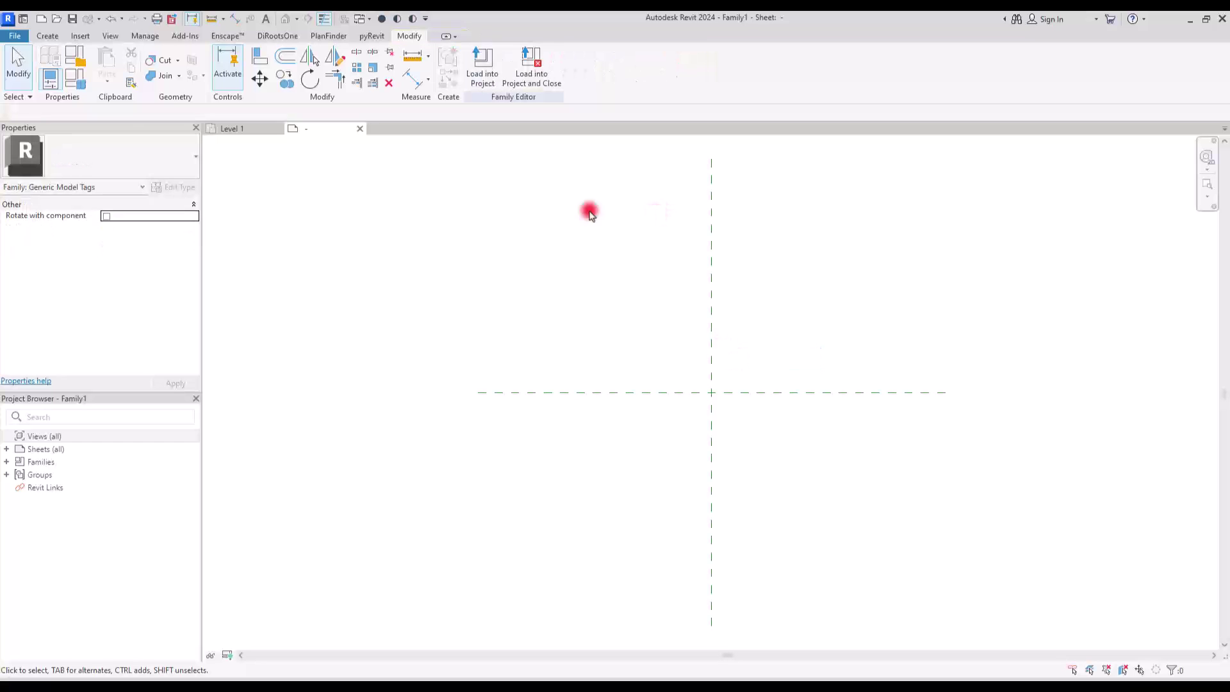
# Step: Set the tag family's category to Property Line Segment Tags
pyautogui.click(71, 59)
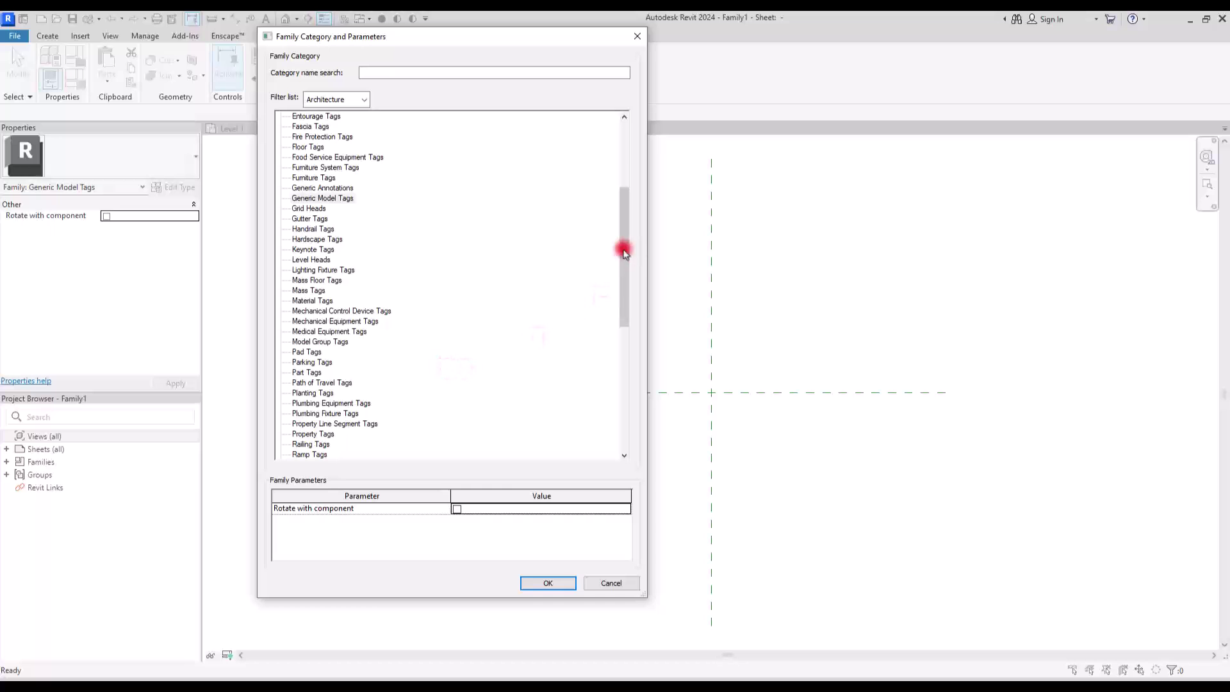
pyautogui.moveTo(623, 247); pyautogui.dragTo(624, 312)
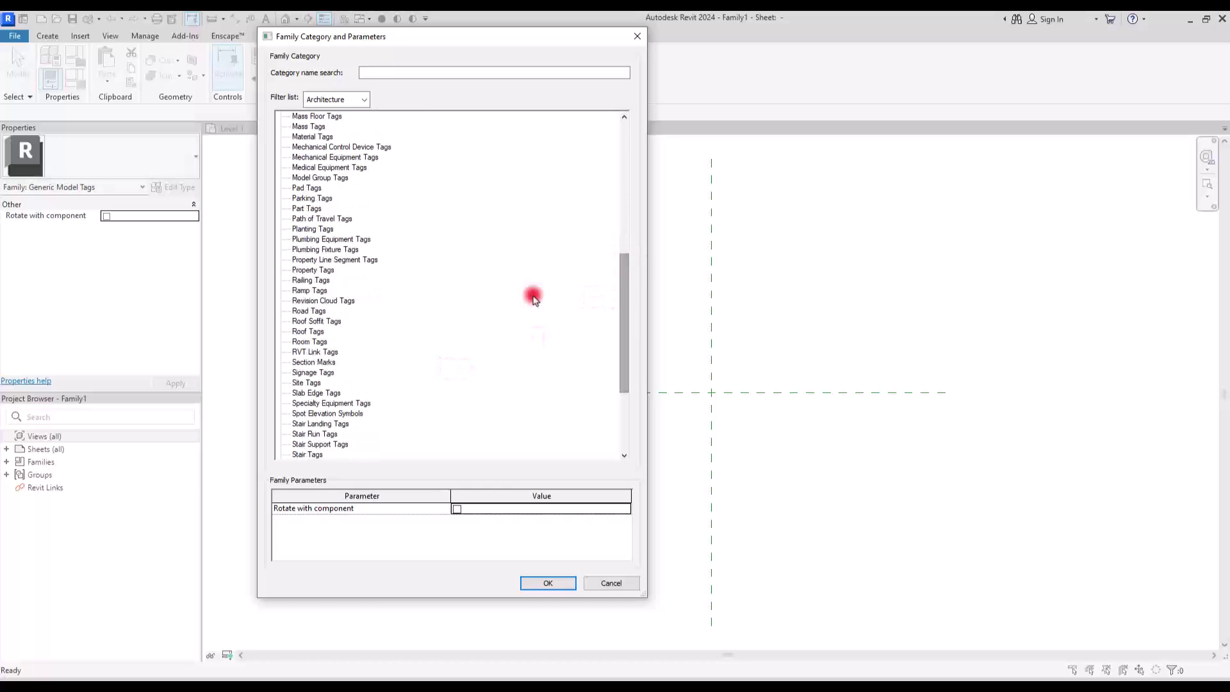
pyautogui.click(336, 260)
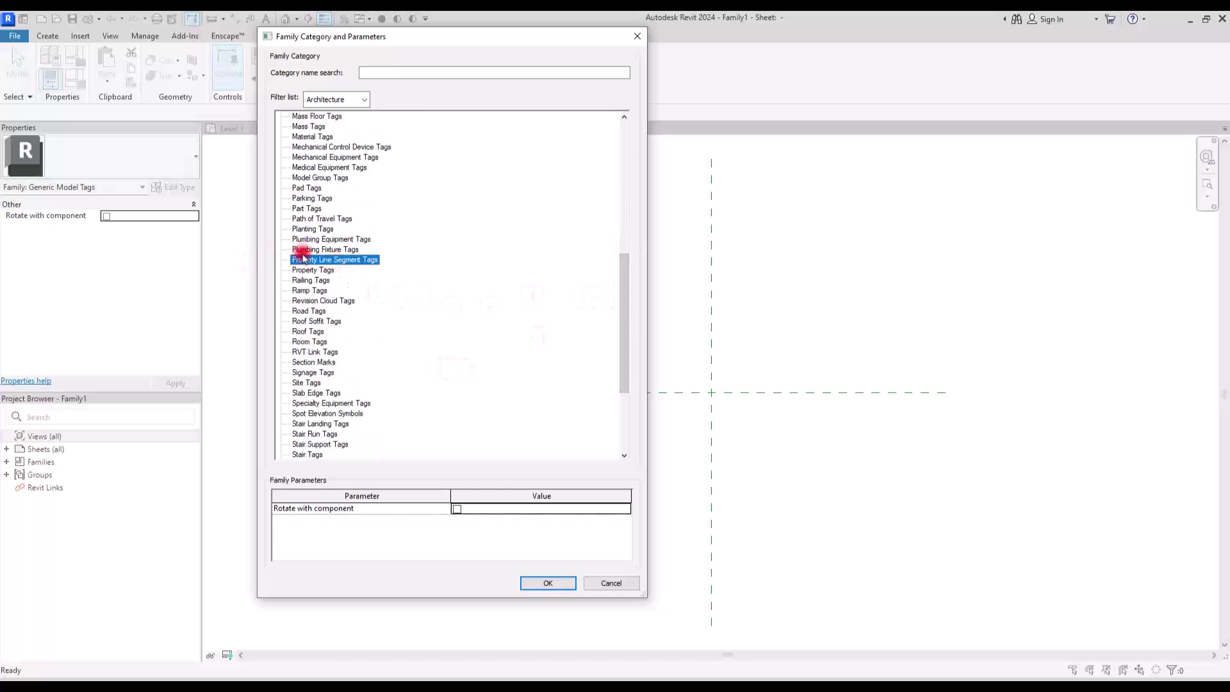
pyautogui.click(535, 583)
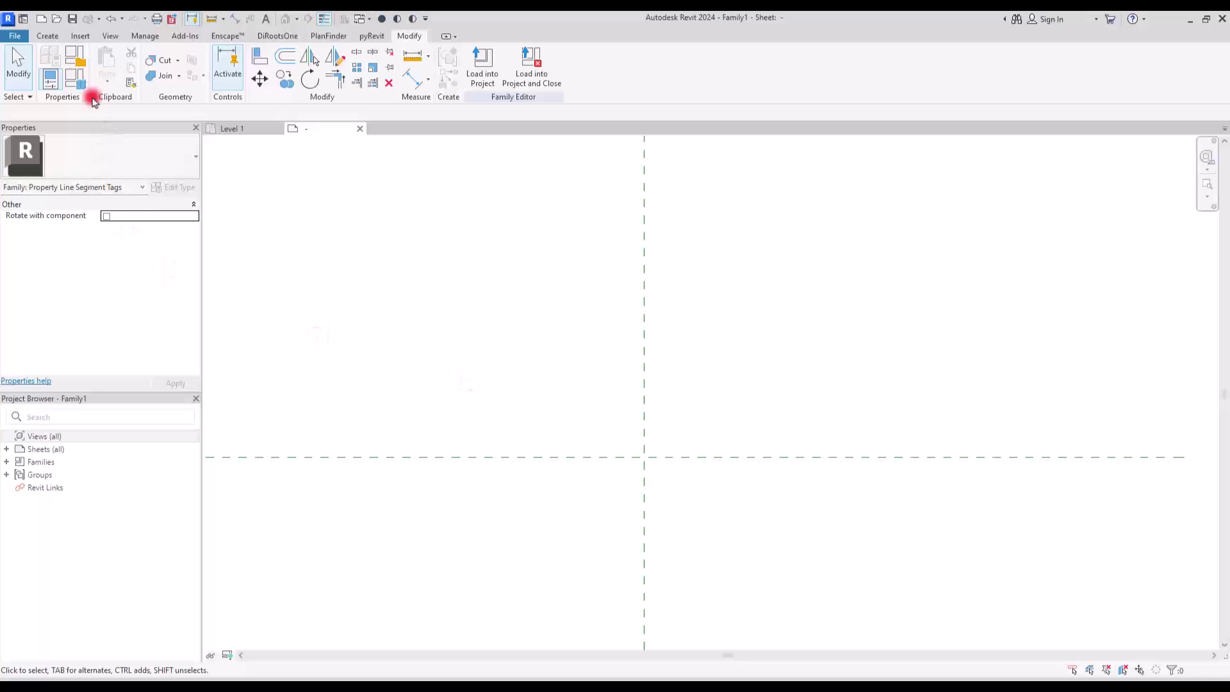
# Step: Place a new label just above and beside the intersection of the tag's reference planes
pyautogui.click(49, 36)
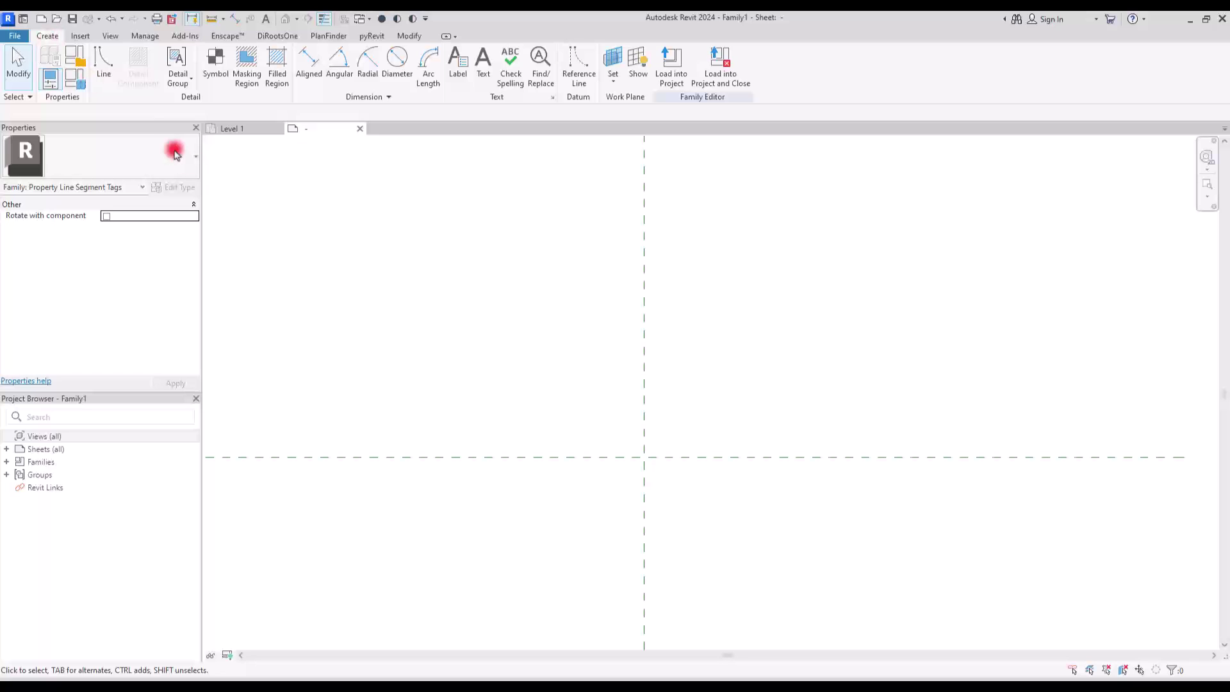
pyautogui.click(454, 71)
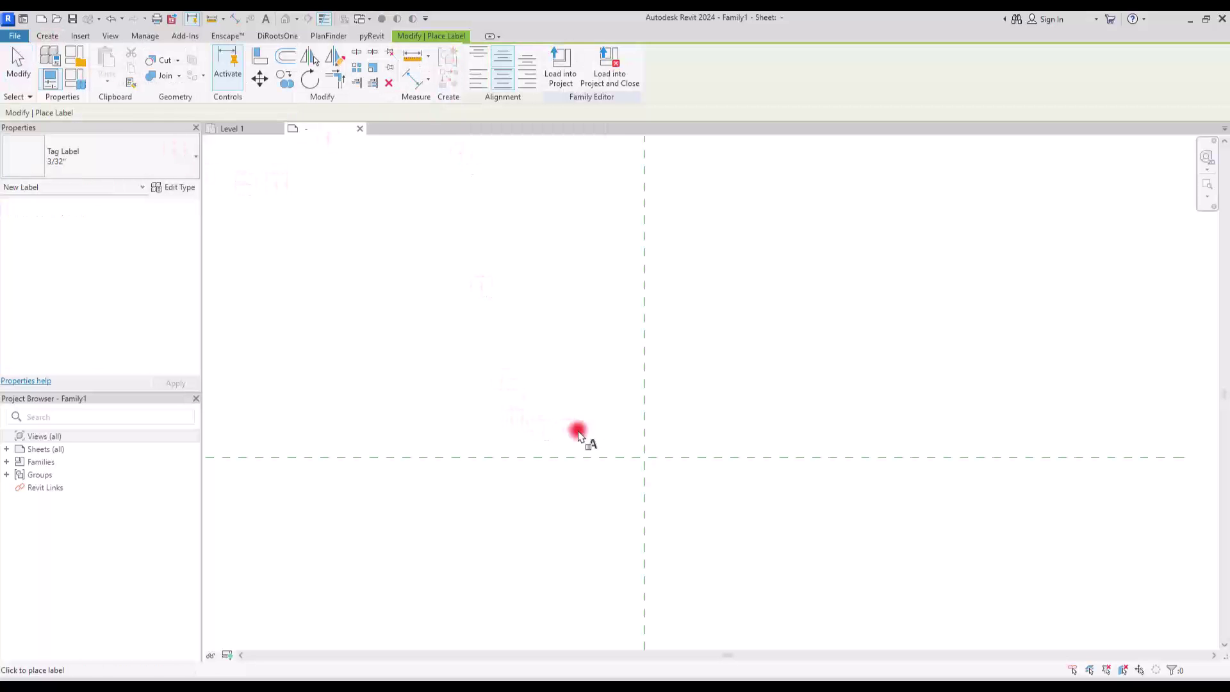
pyautogui.click(620, 435)
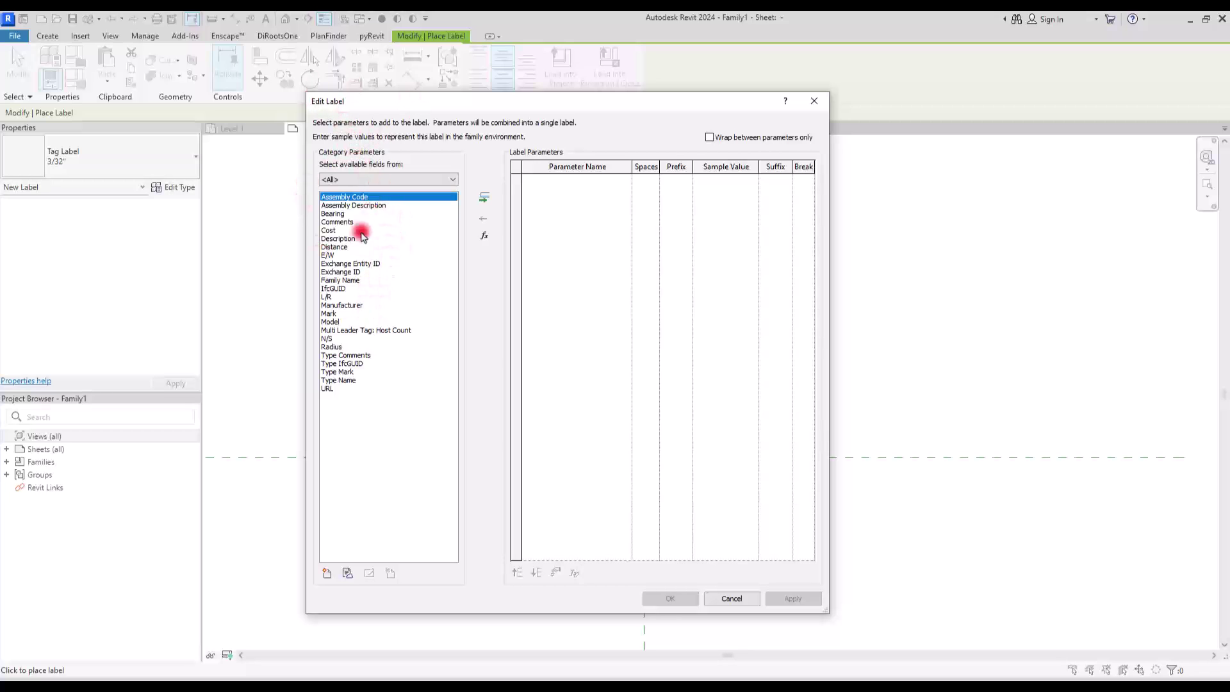
# Step: Review the parameters available for the label, including Bearing, Distance, E/W, L/R, N/S and Radius
pyautogui.click(370, 215)
pyautogui.click(340, 247)
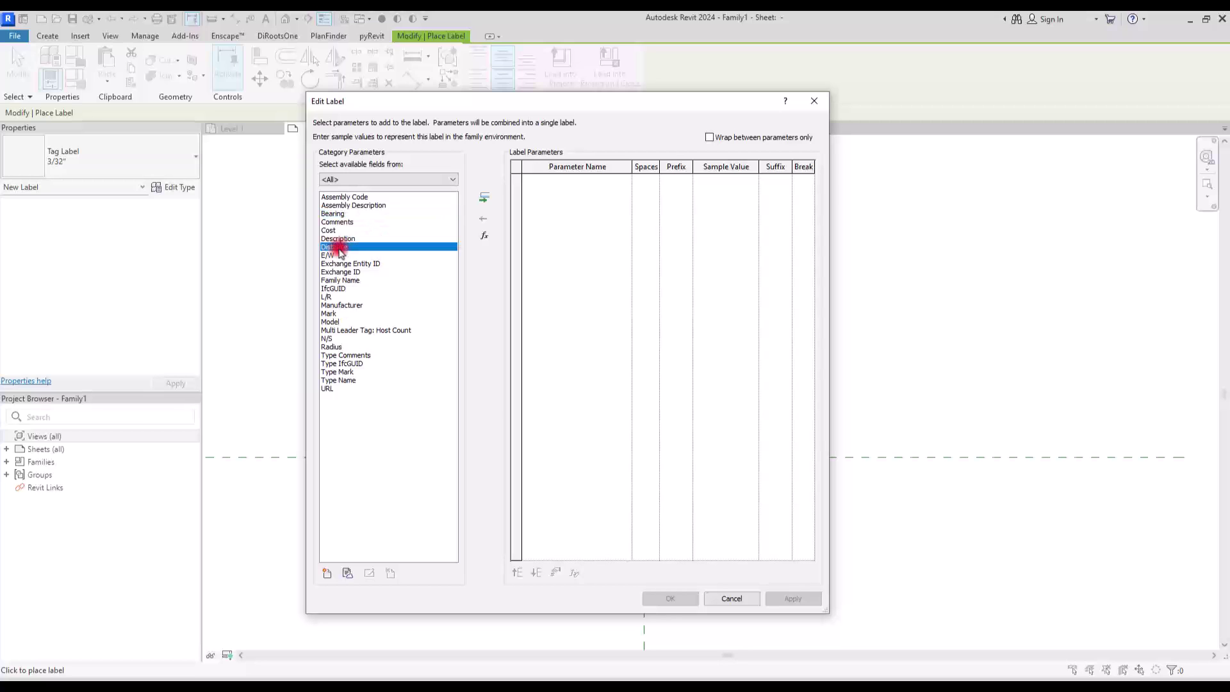
pyautogui.click(344, 256)
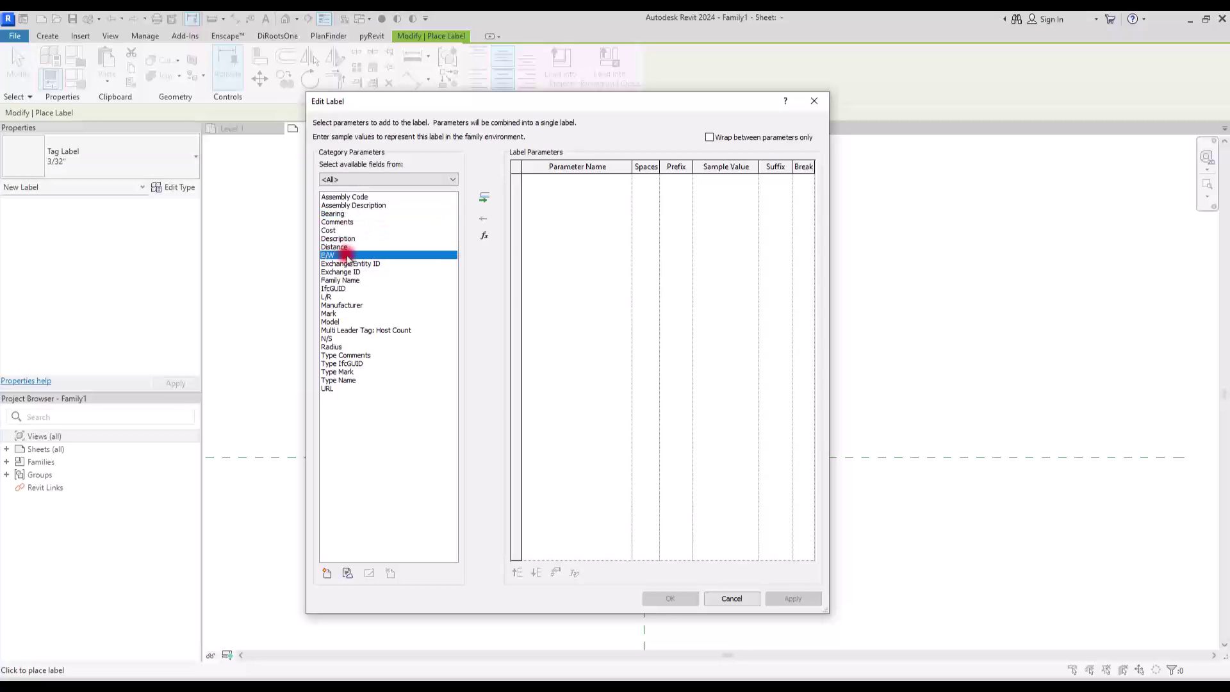
pyautogui.click(332, 298)
pyautogui.click(331, 339)
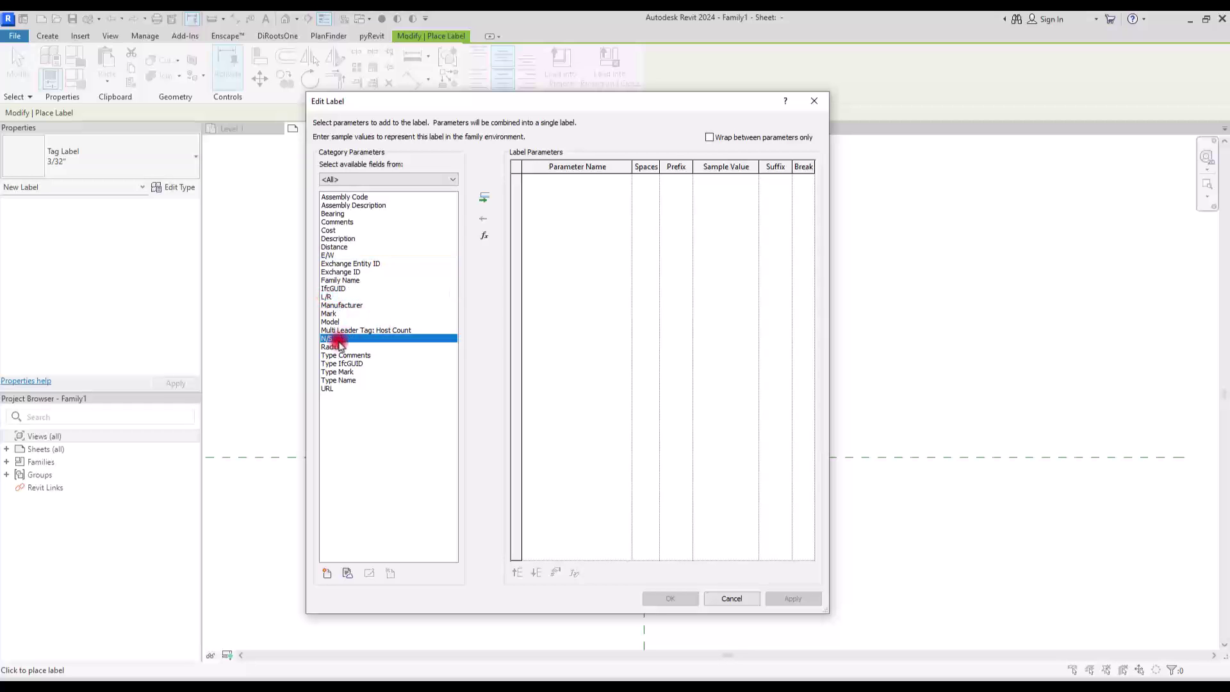
pyautogui.click(351, 355)
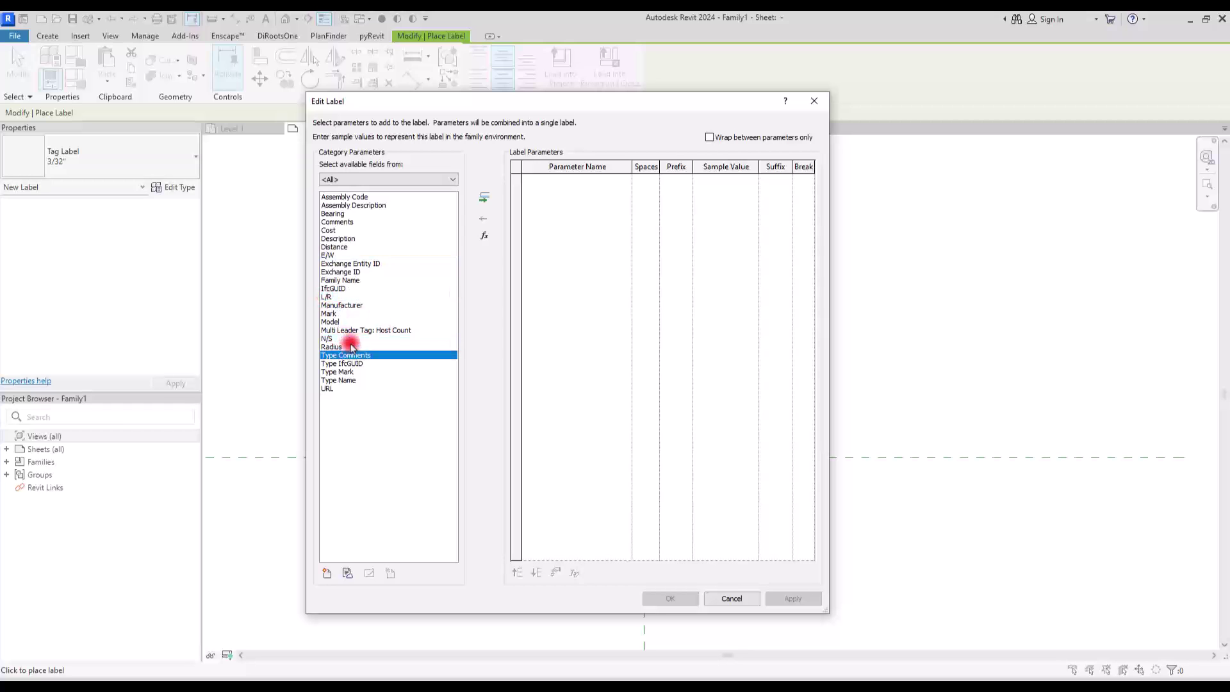
pyautogui.click(349, 346)
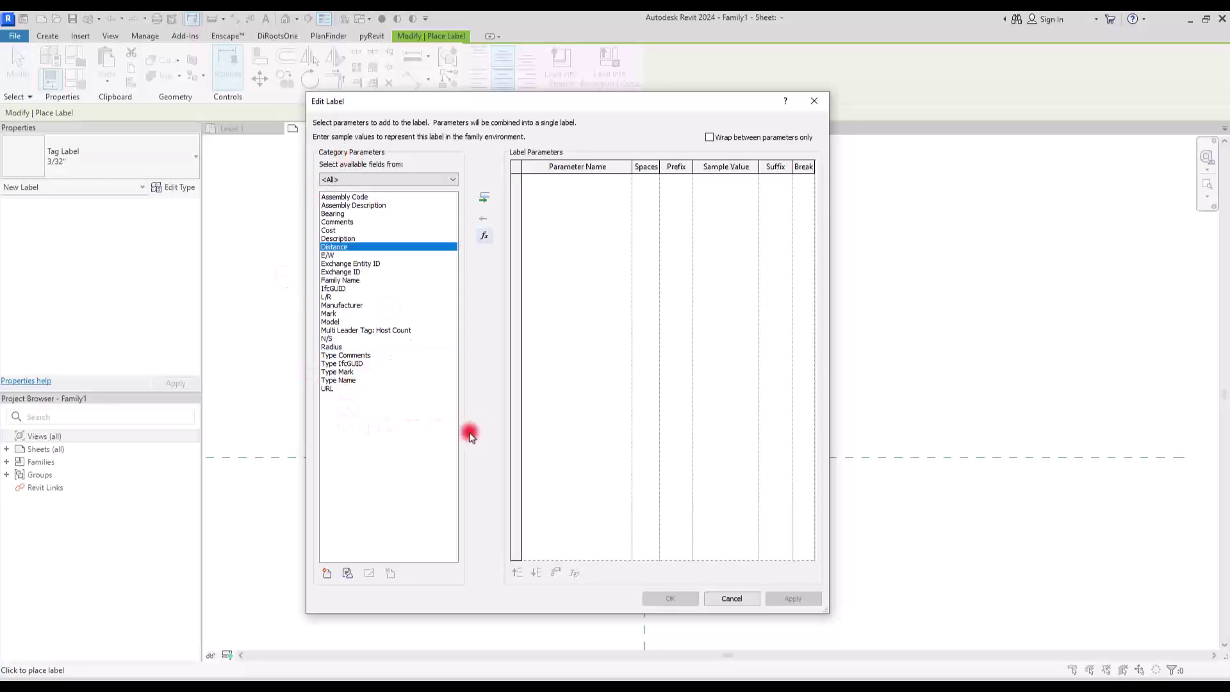
# Step: Add the Distance parameter to the label, turn off project settings in its unit format, and open the choice of units
pyautogui.write('di')
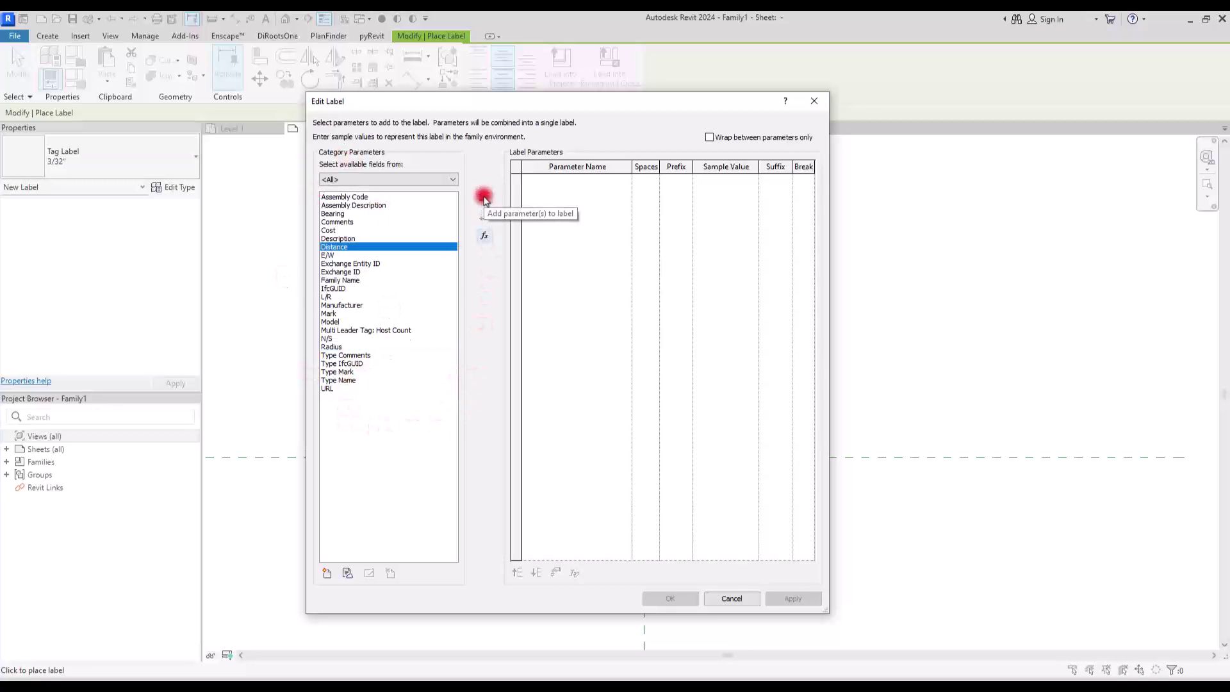
pyautogui.click(484, 199)
pyautogui.click(674, 183)
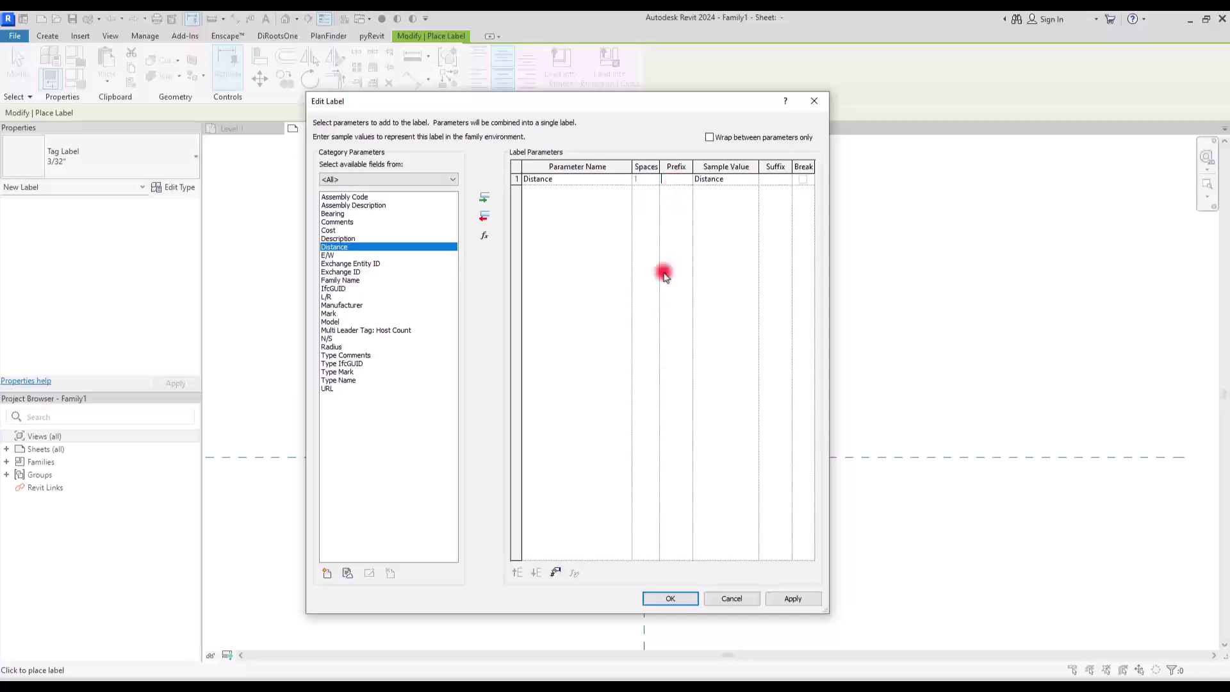
pyautogui.click(557, 574)
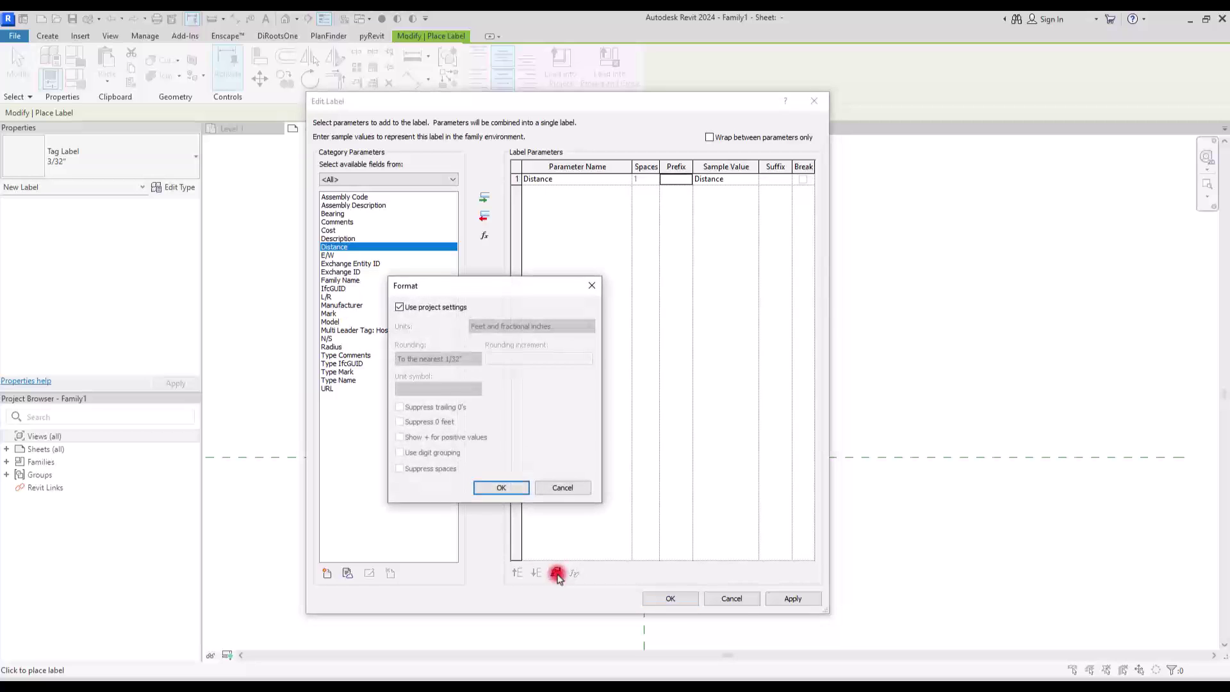
pyautogui.click(399, 308)
pyautogui.click(543, 326)
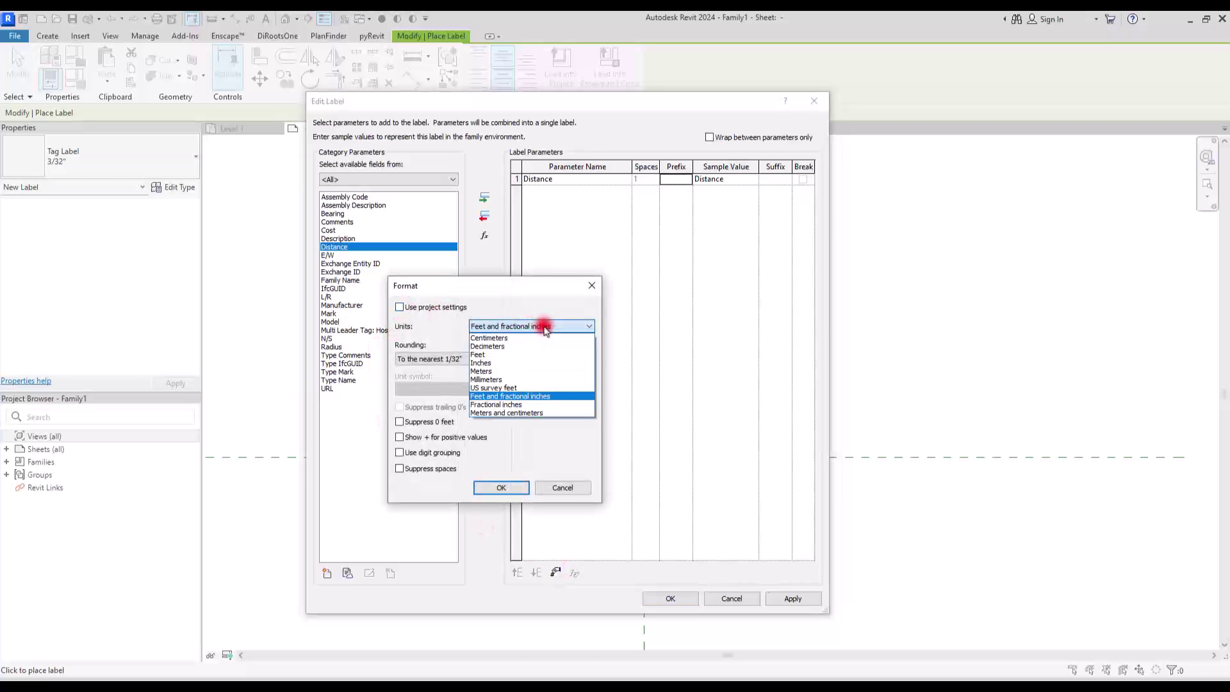
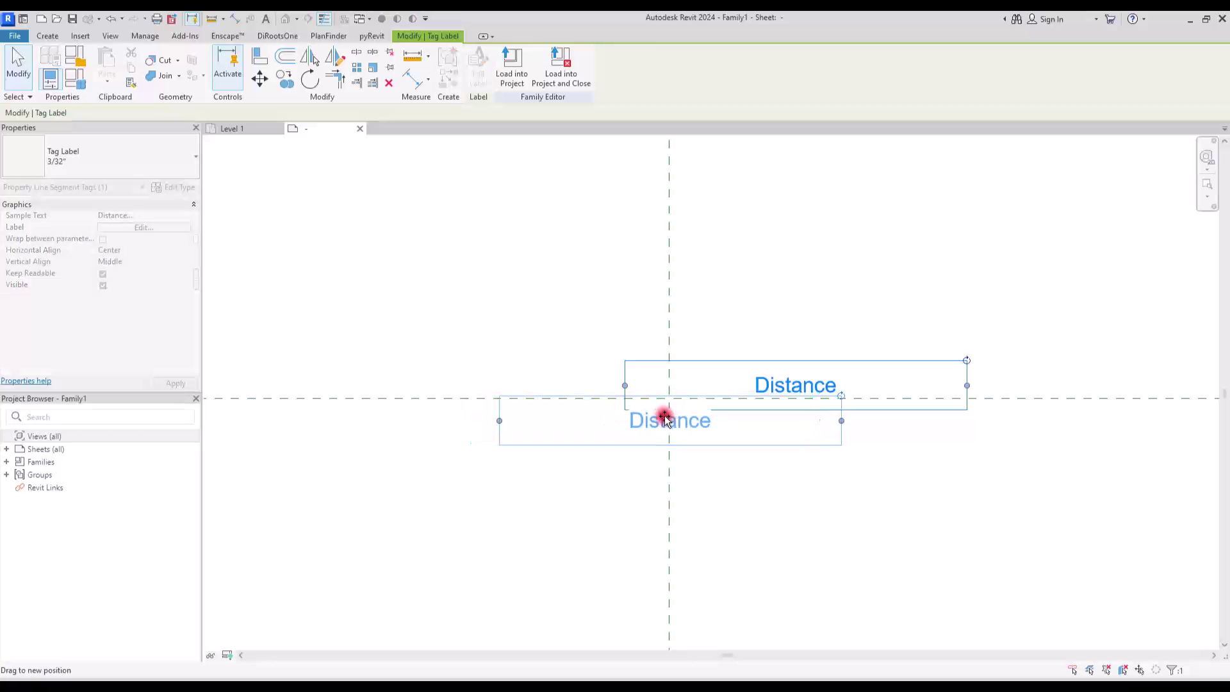
# Step: Move the Distance label so it sits just below the intersection of the two reference planes
pyautogui.click(698, 376)
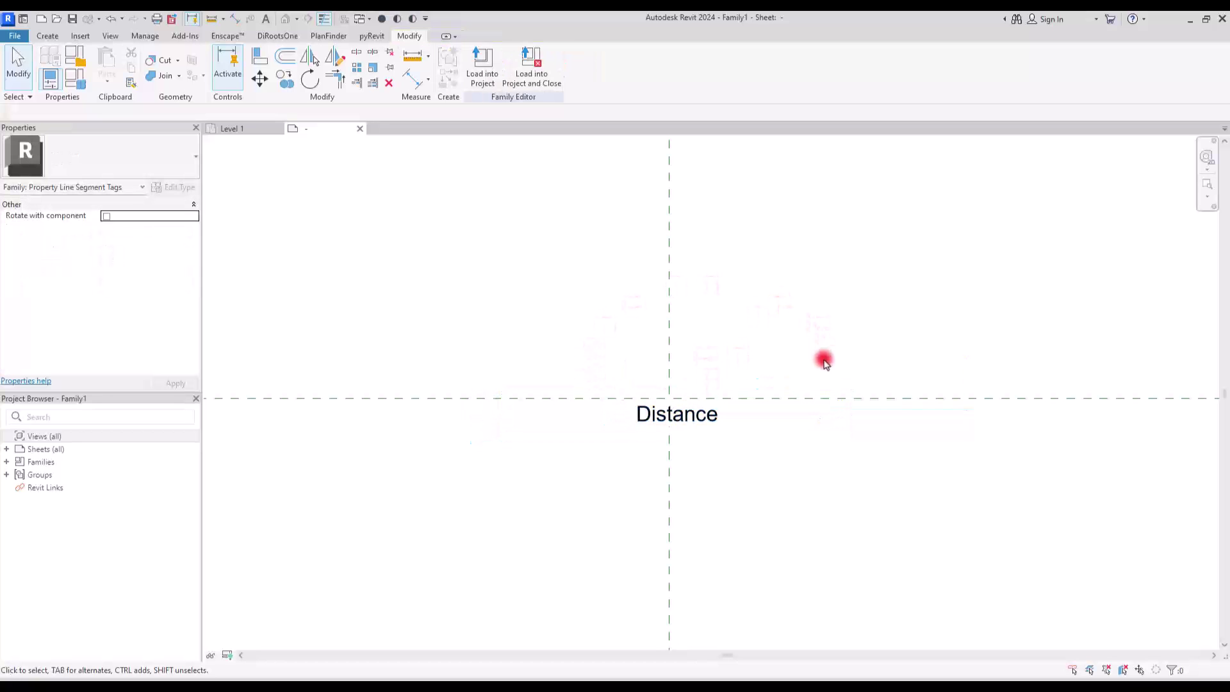
# Step: Place a second label above the Distance label, beside the vertical reference plane, and add the Bearing parameter to it
pyautogui.click(52, 37)
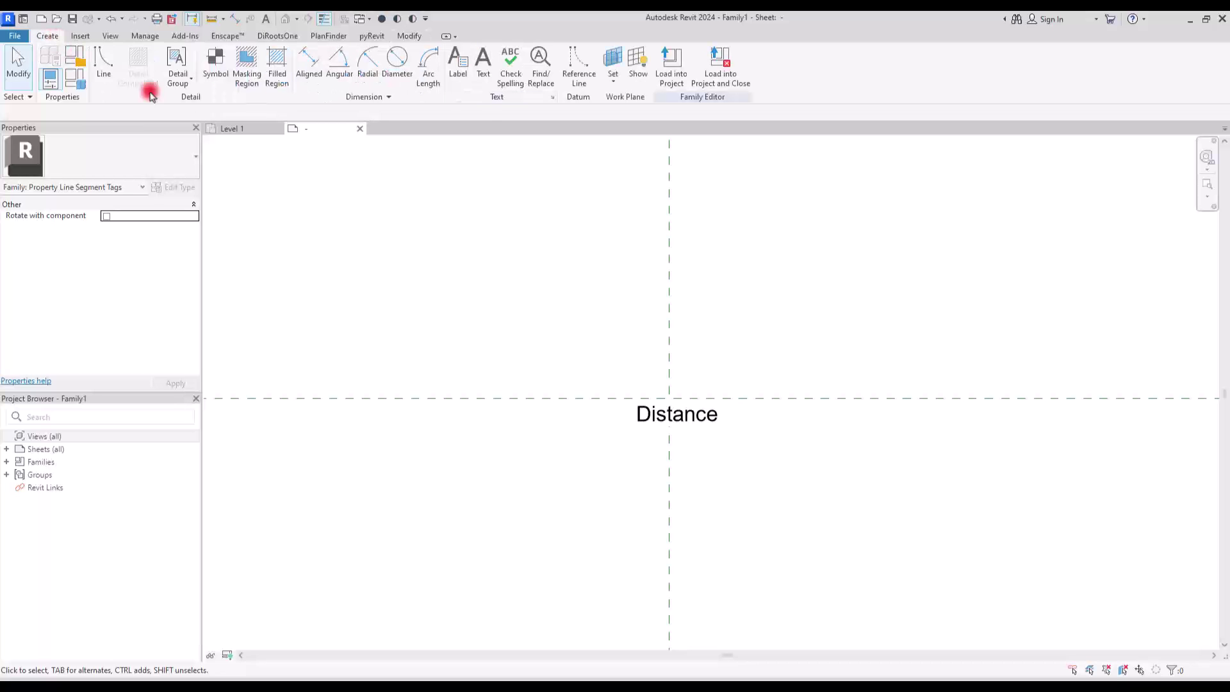
pyautogui.click(457, 64)
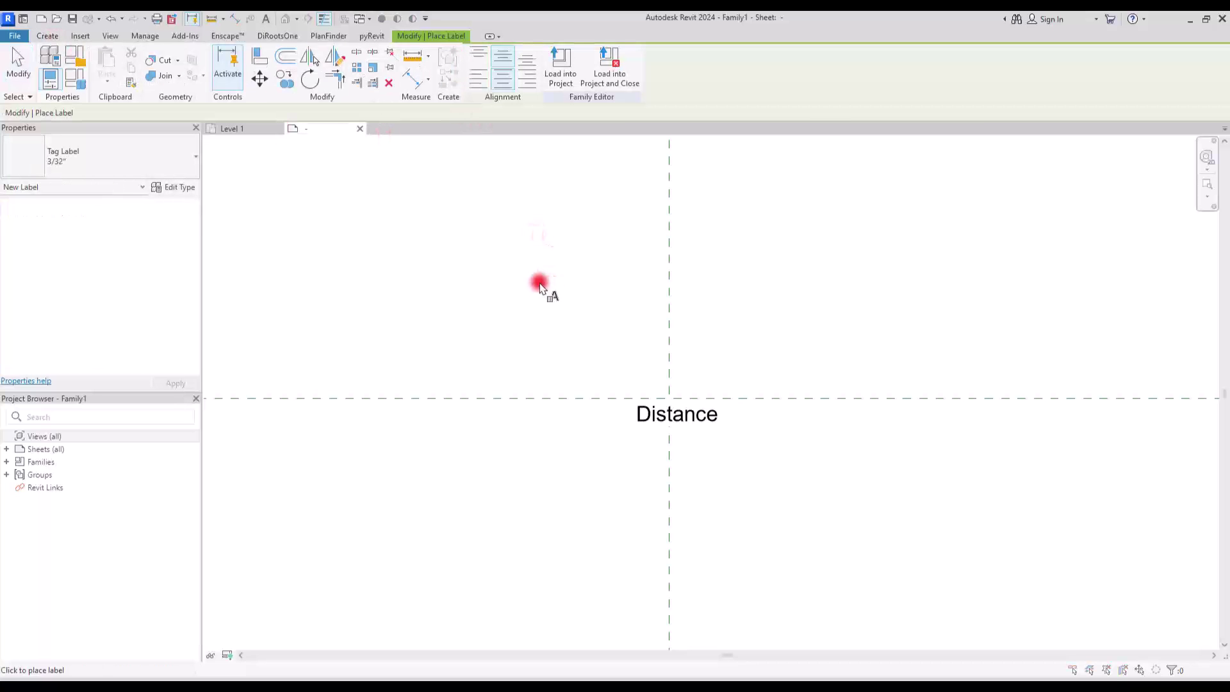
pyautogui.click(549, 275)
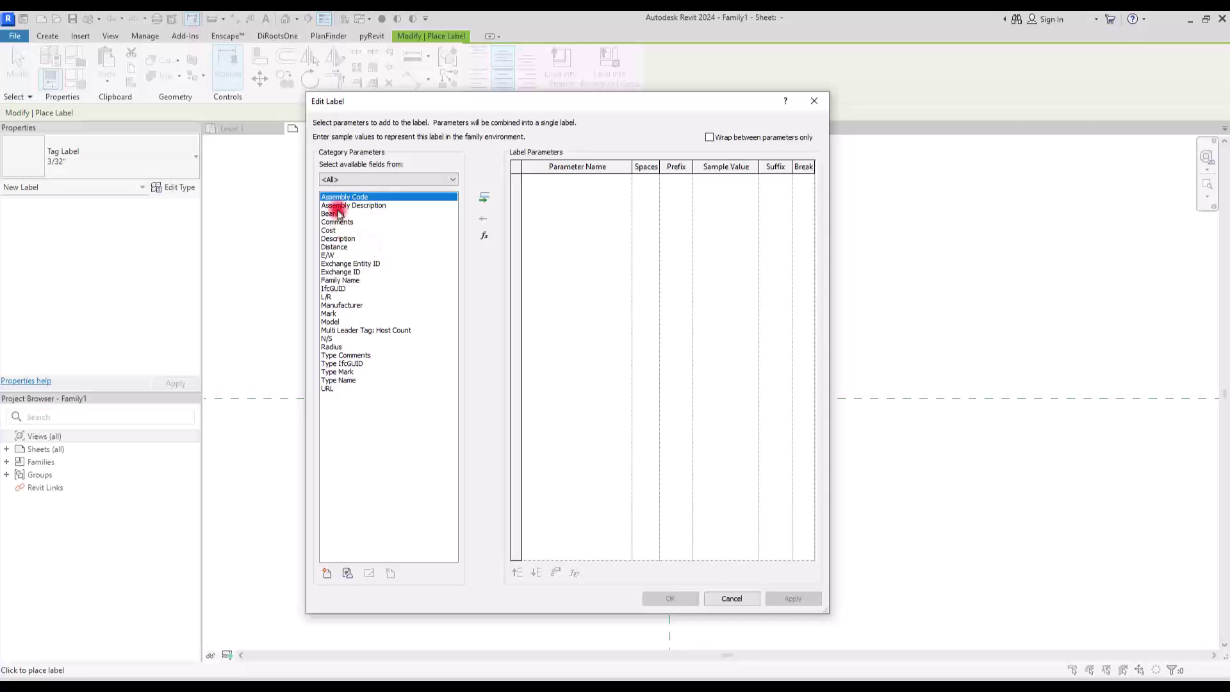
pyautogui.moveTo(335, 206); pyautogui.dragTo(335, 214)
pyautogui.click(435, 213)
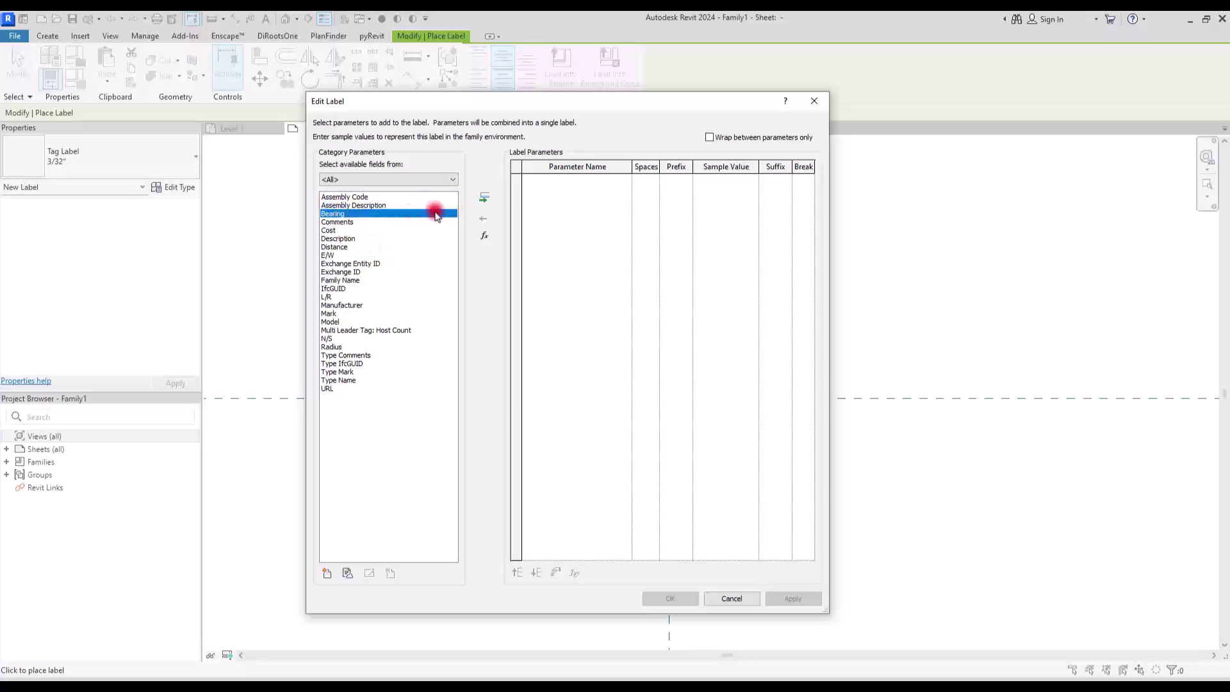
pyautogui.click(485, 198)
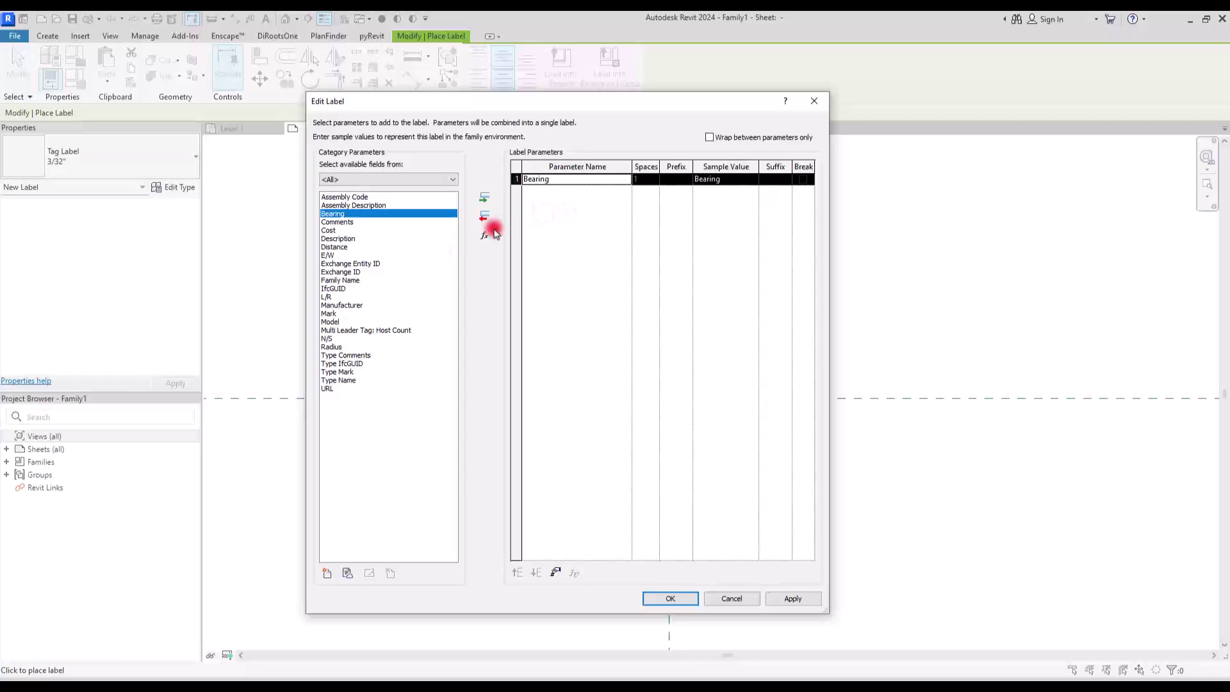
# Step: Add the N/S and E/W parameters to the label after Bearing
pyautogui.click(327, 338)
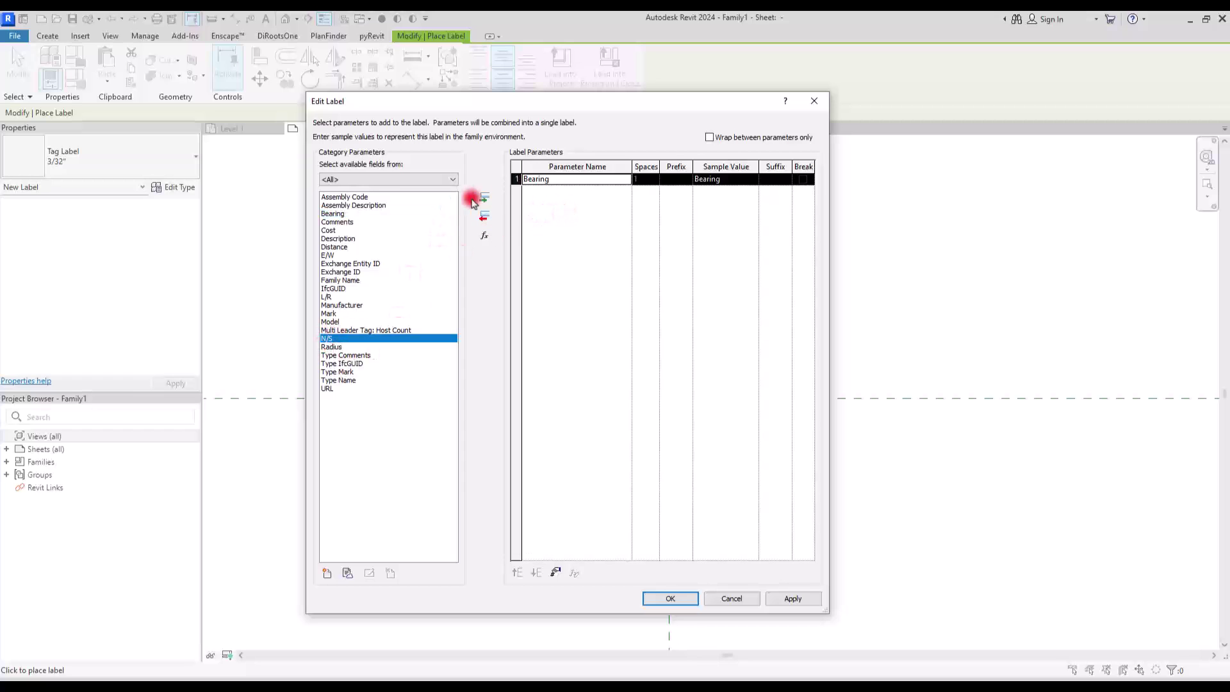
pyautogui.click(484, 198)
pyautogui.click(326, 255)
pyautogui.click(484, 197)
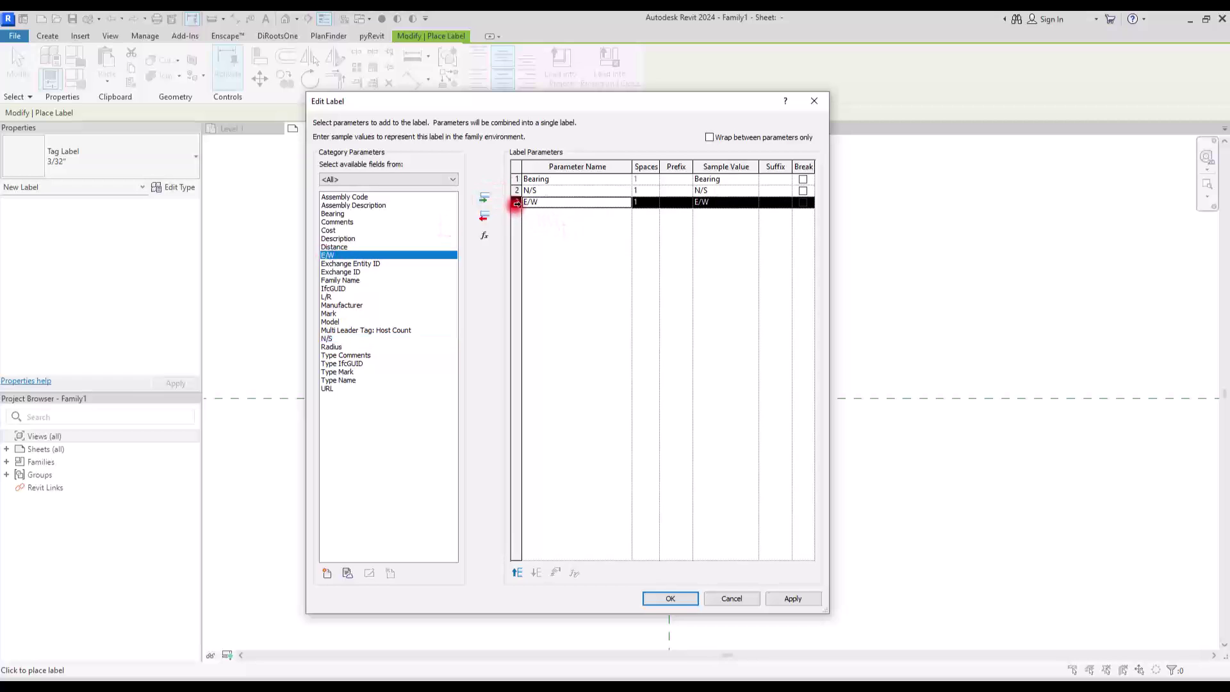
# Step: Reorder the label parameters to N/S, Bearing, E/W and finish placing the label
pyautogui.click(516, 191)
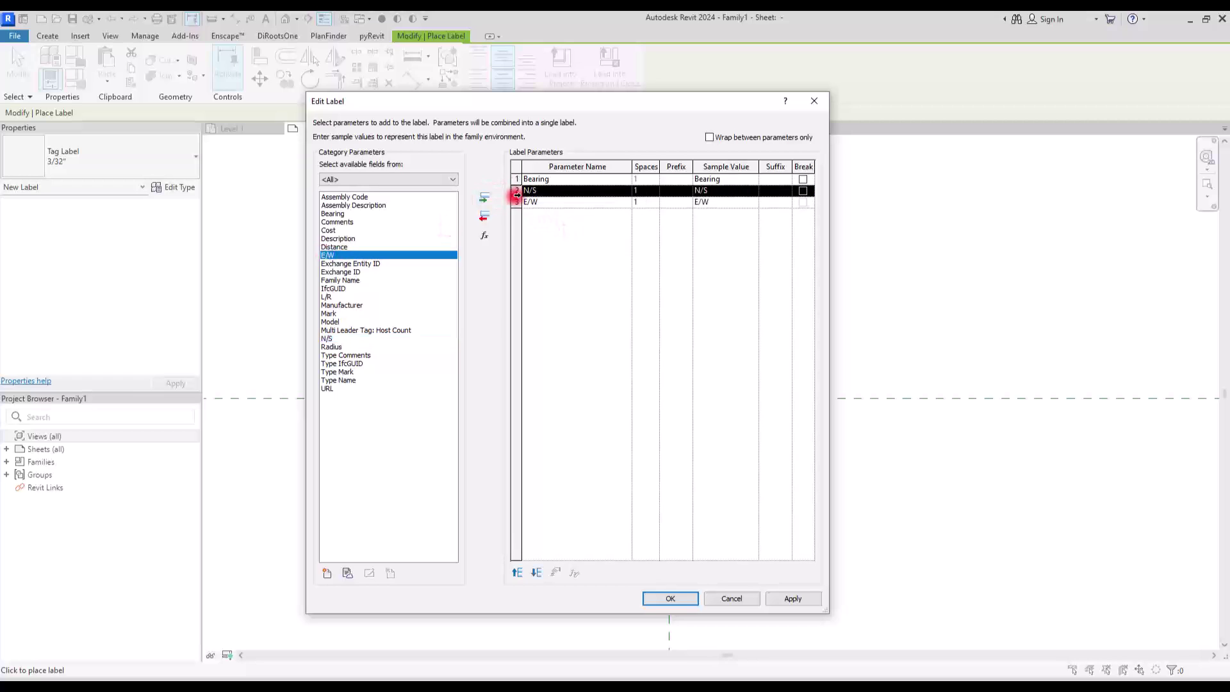
pyautogui.click(517, 572)
pyautogui.click(704, 256)
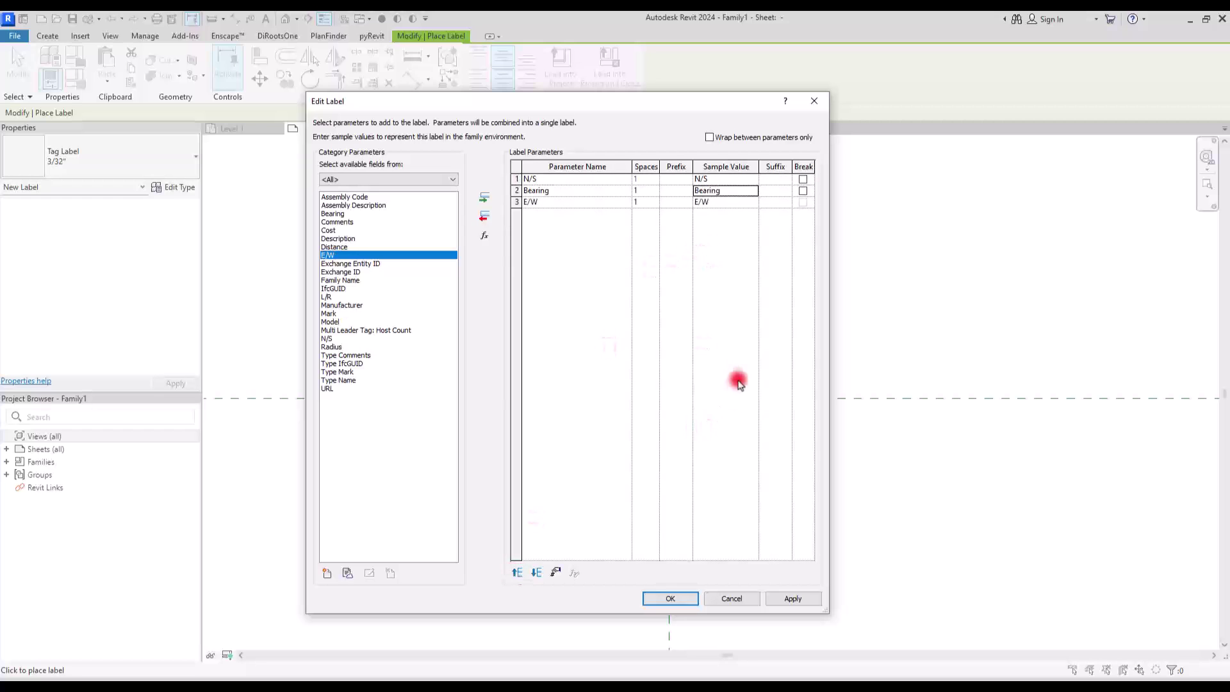
pyautogui.click(671, 190)
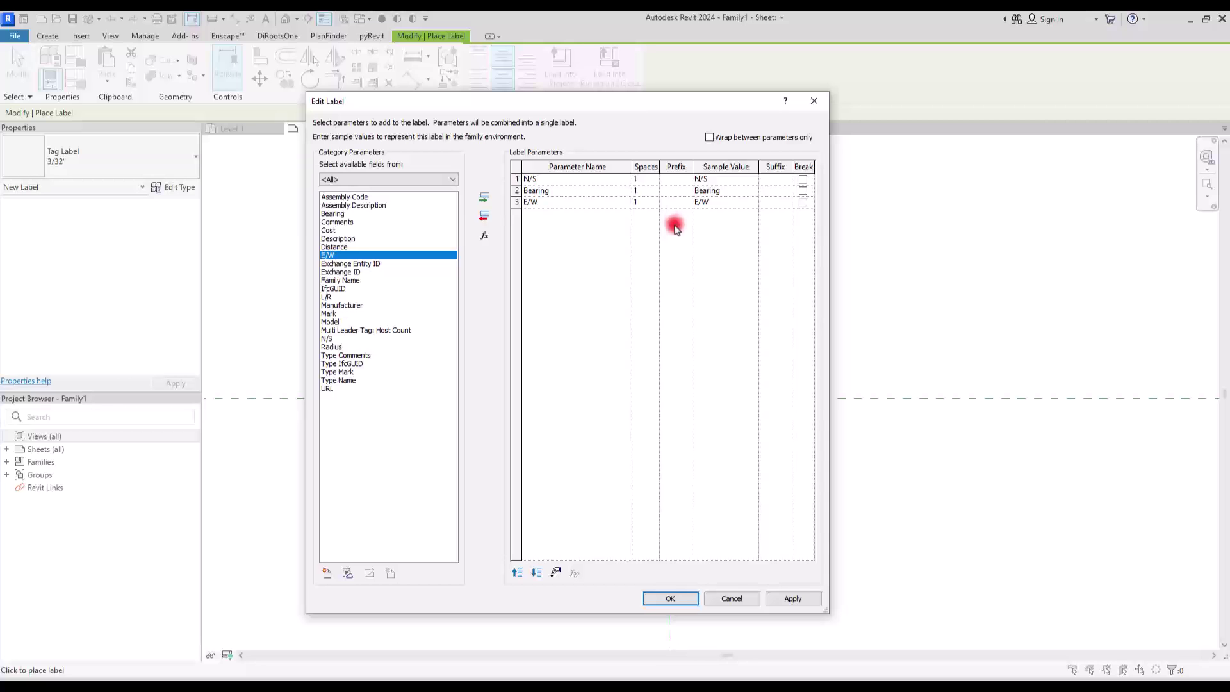
pyautogui.click(670, 599)
pyautogui.press('Escape')
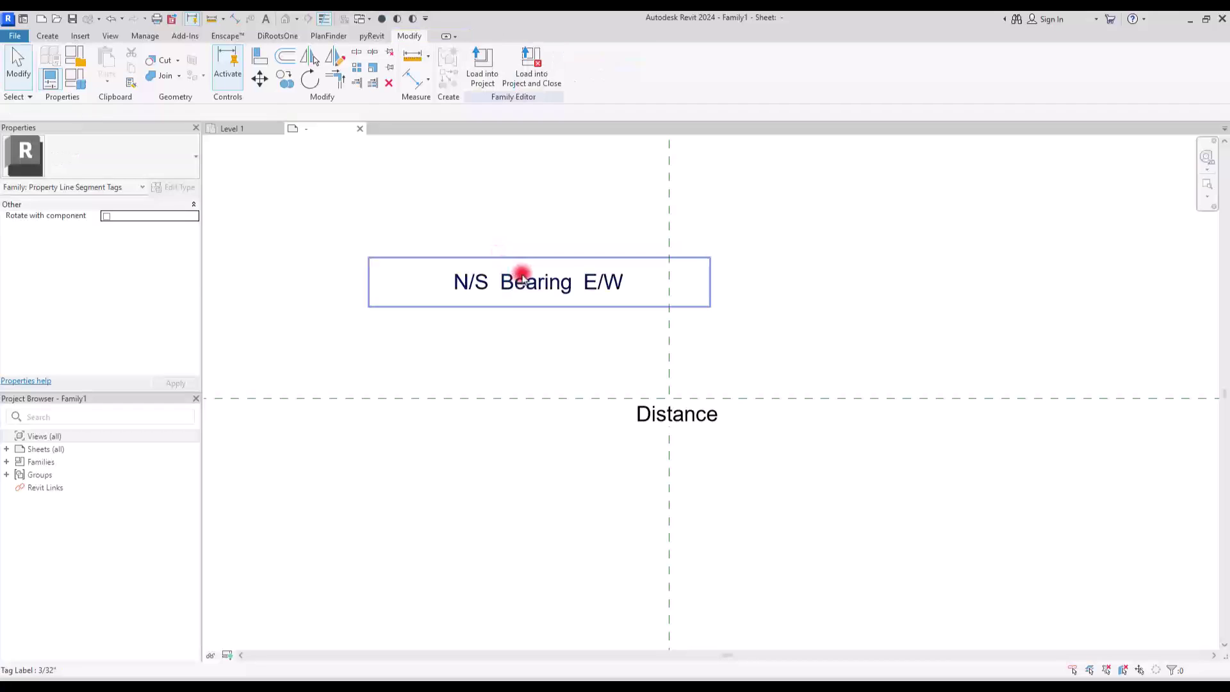
# Step: Move the N/S Bearing E/W label so it is centred just above the reference plane intersection
pyautogui.click(522, 277)
pyautogui.keyDown('ctrl'); pyautogui.moveTo(541, 288); pyautogui.dragTo(691, 366); pyautogui.keyUp('ctrl')
pyautogui.scroll(1, 692, 377)
pyautogui.click(865, 275)
# Step: Set the background of the 3/32" tag label type to Transparent, keeping its colour Black
pyautogui.click(722, 395)
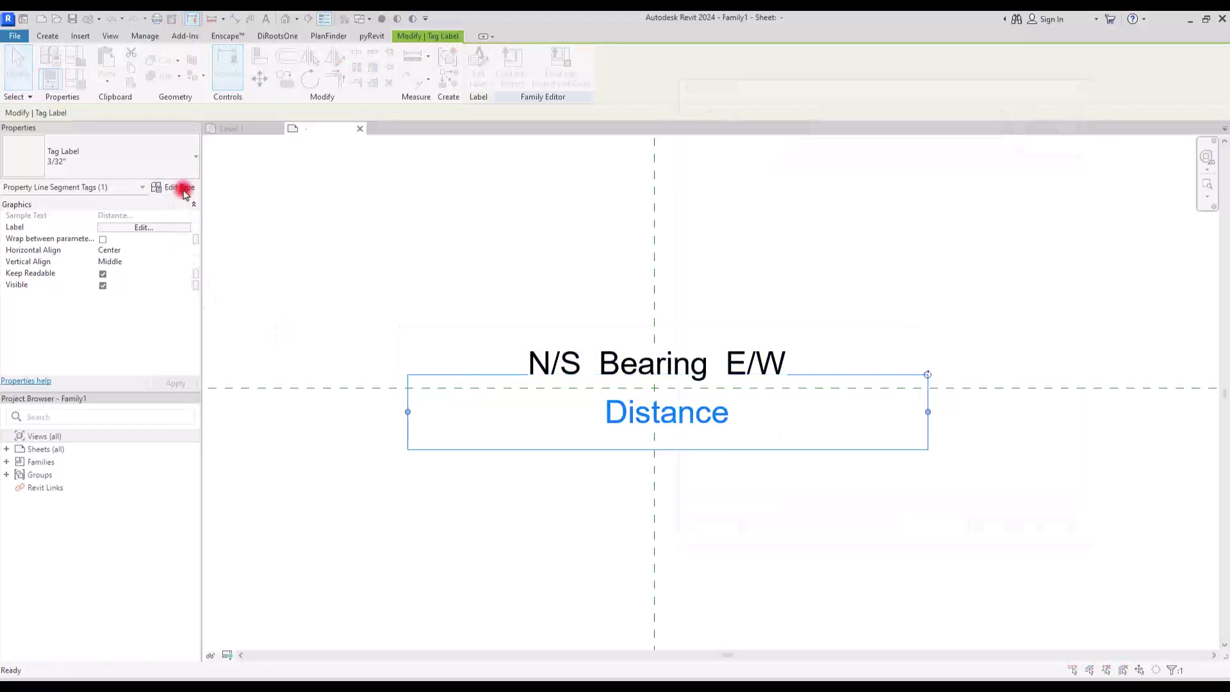
pyautogui.click(180, 187)
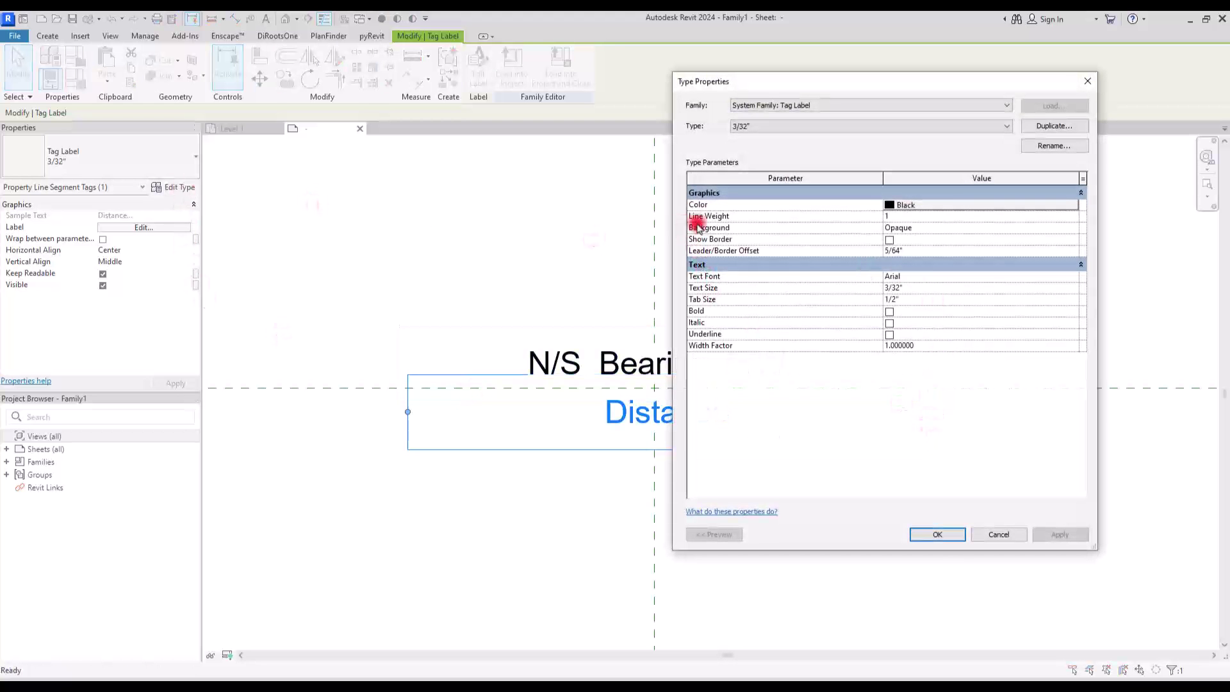
pyautogui.click(1073, 227)
pyautogui.click(942, 249)
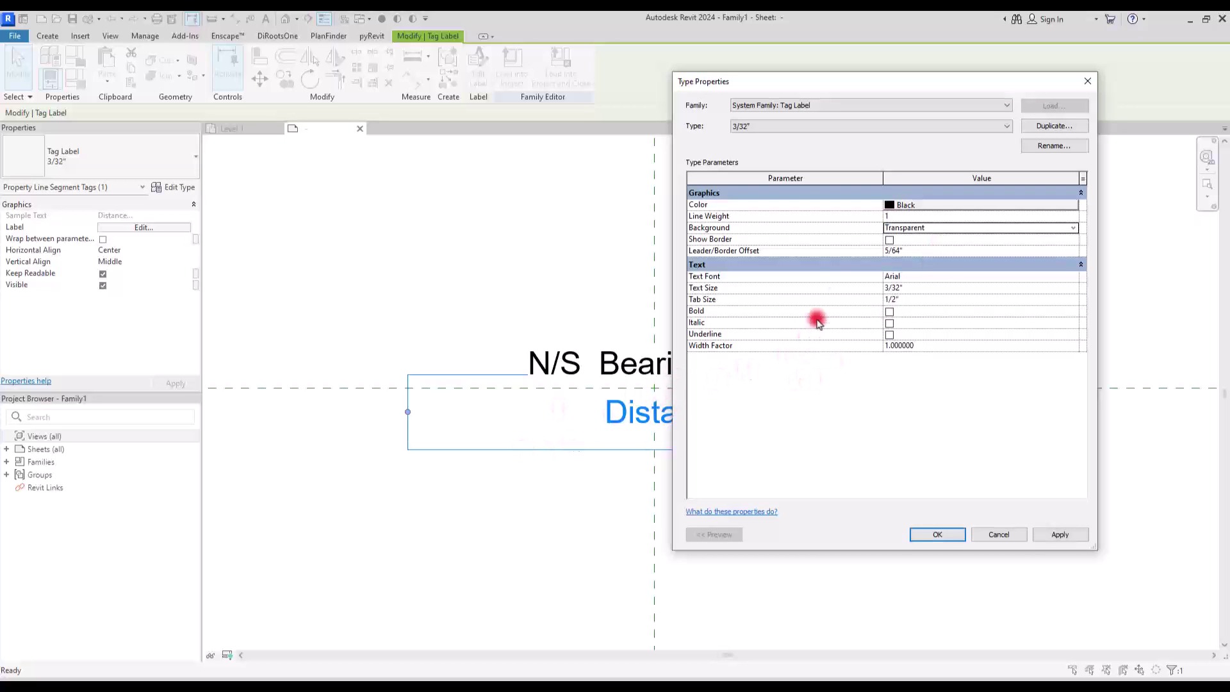
pyautogui.click(890, 206)
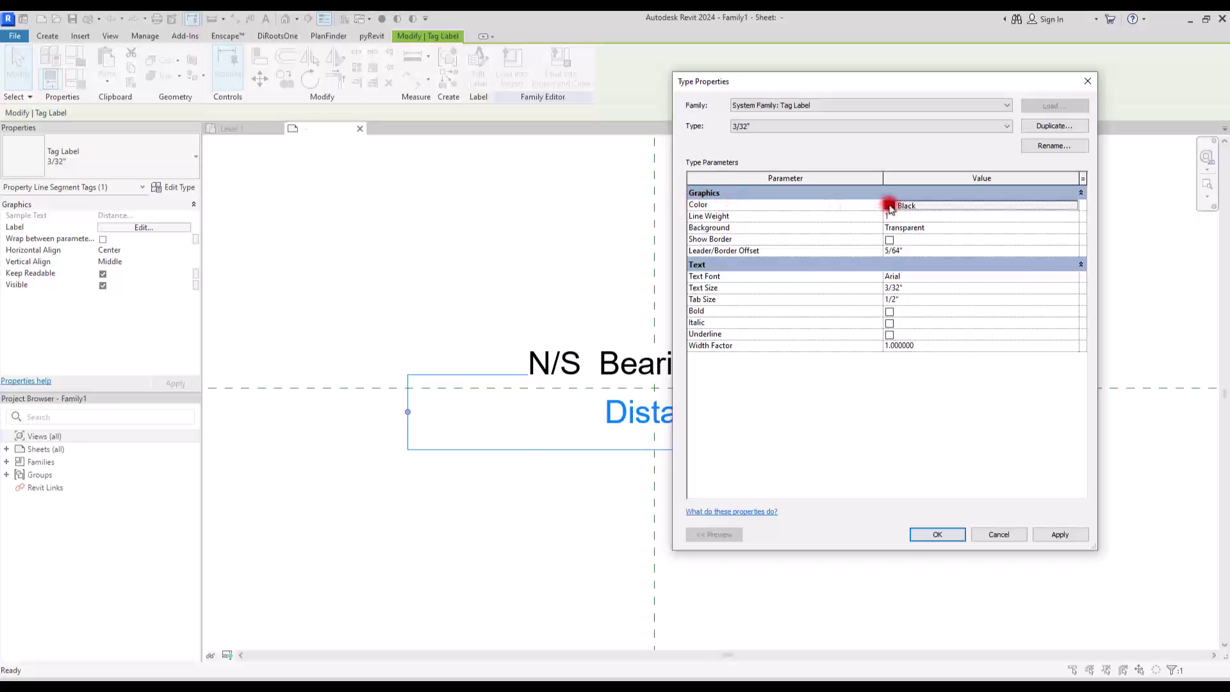
pyautogui.click(1023, 193)
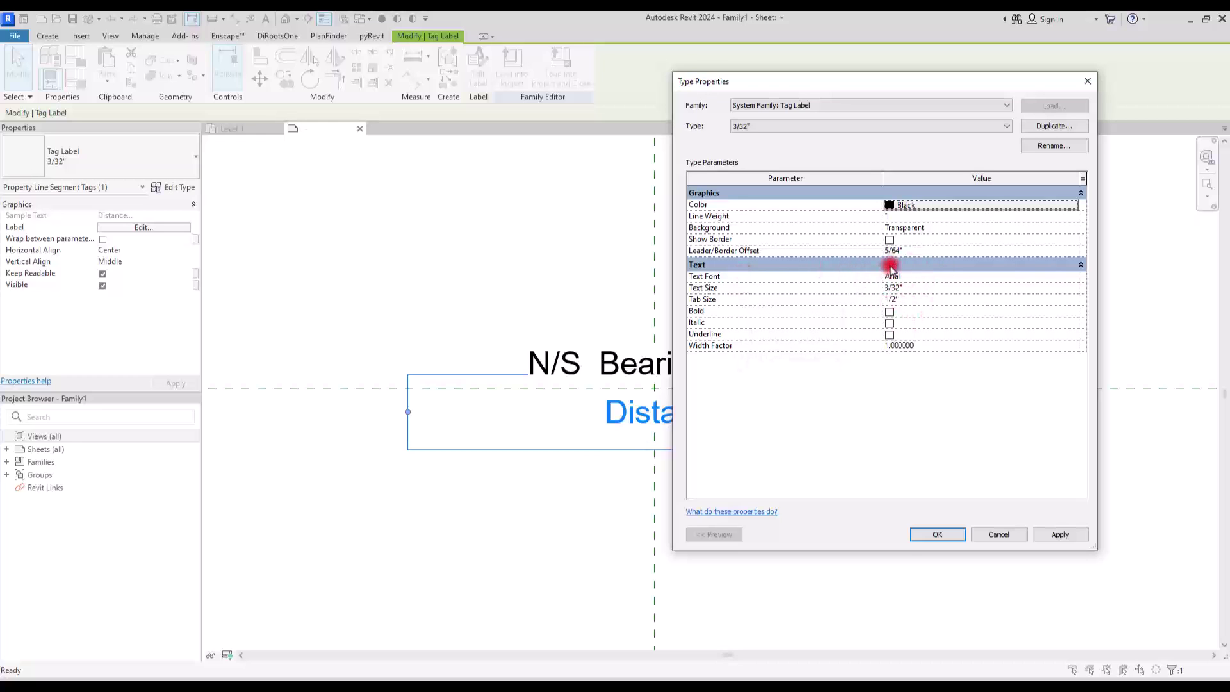
pyautogui.click(934, 534)
pyautogui.click(784, 289)
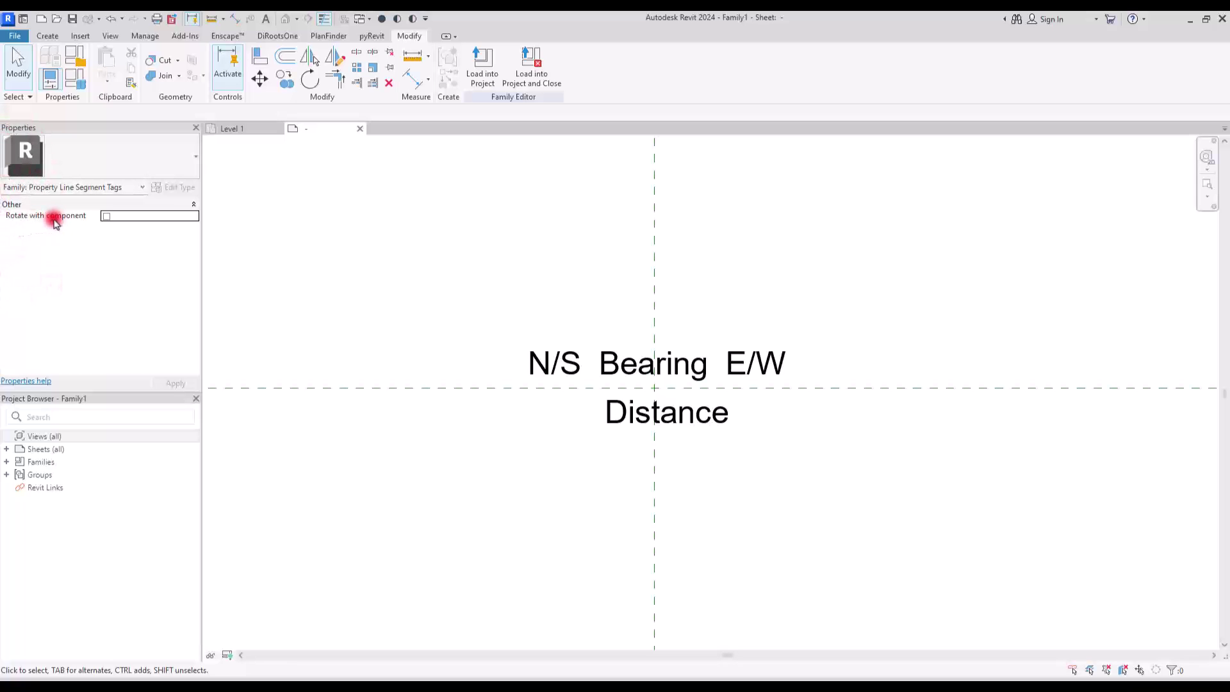
# Step: Turn on Rotate with component for the tag family and load it into the project
pyautogui.click(232, 127)
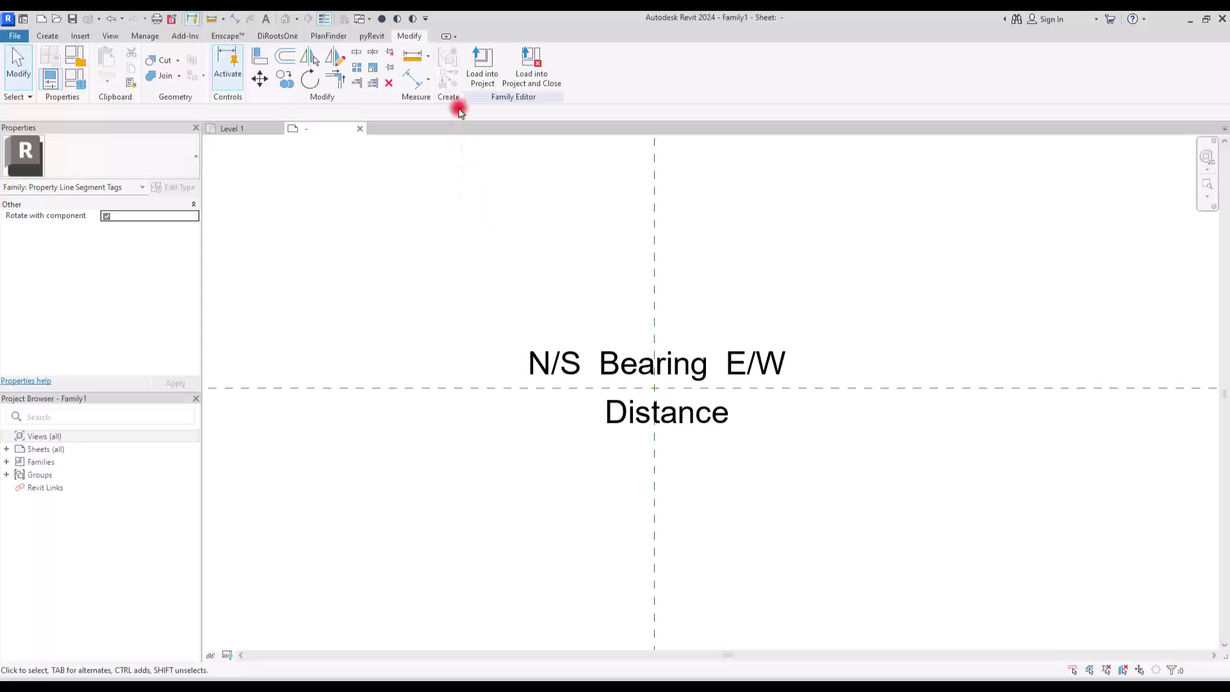
pyautogui.click(485, 62)
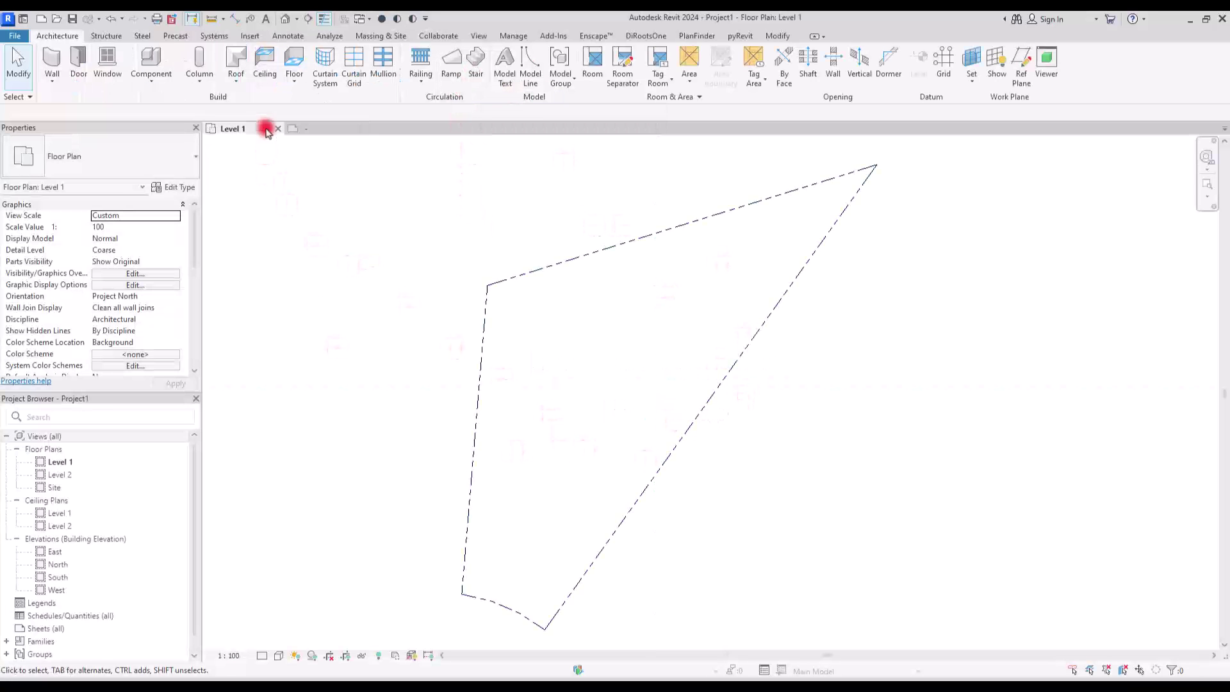
# Step: Tag the lot's upper property line segment by category near its middle, with the leader line turned off
pyautogui.click(286, 37)
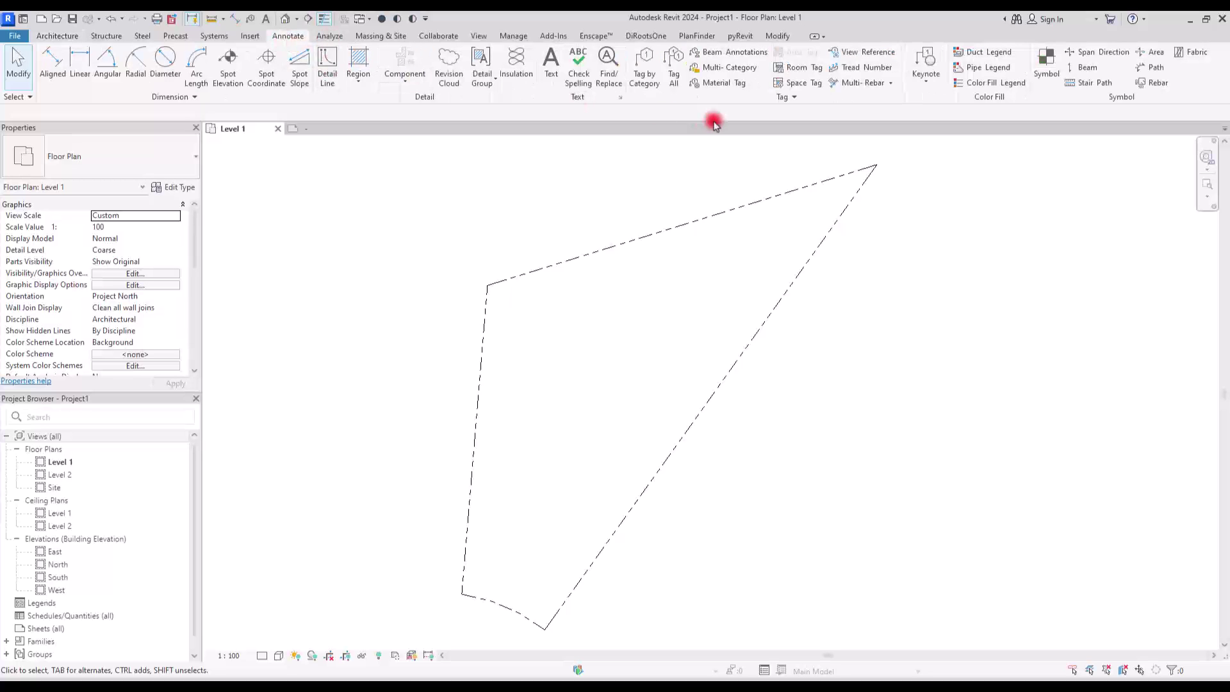
pyautogui.click(643, 69)
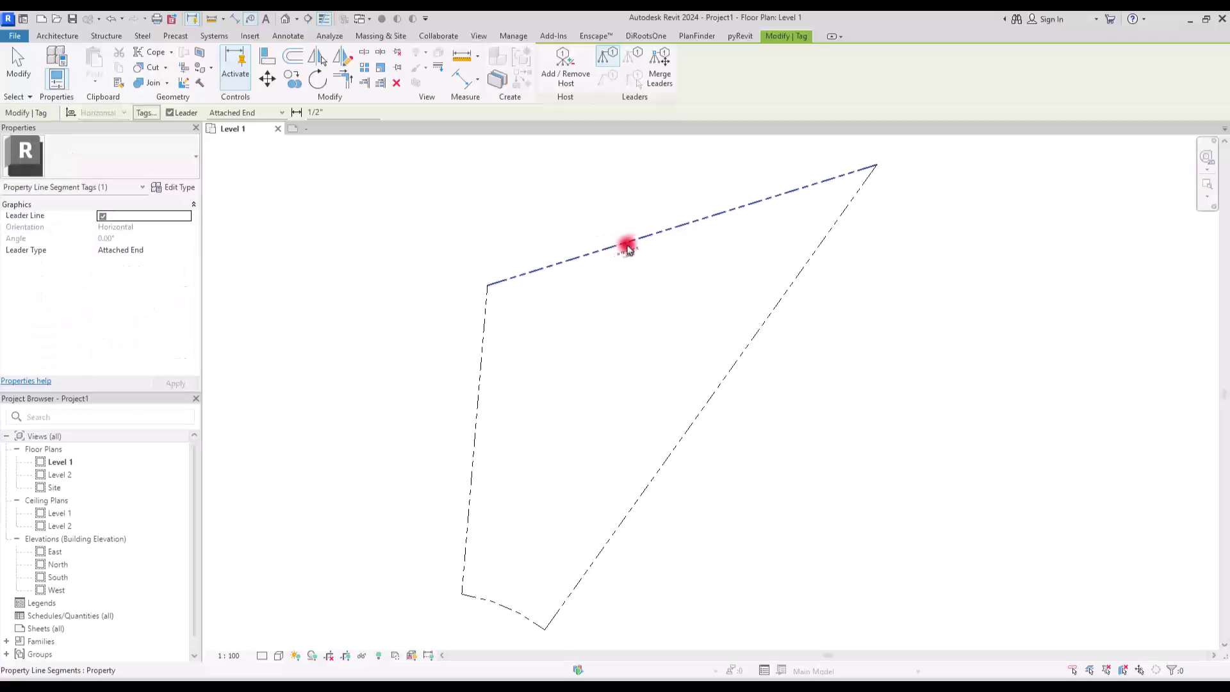
pyautogui.scroll(3, 671, 229)
pyautogui.scroll(2, 670, 228)
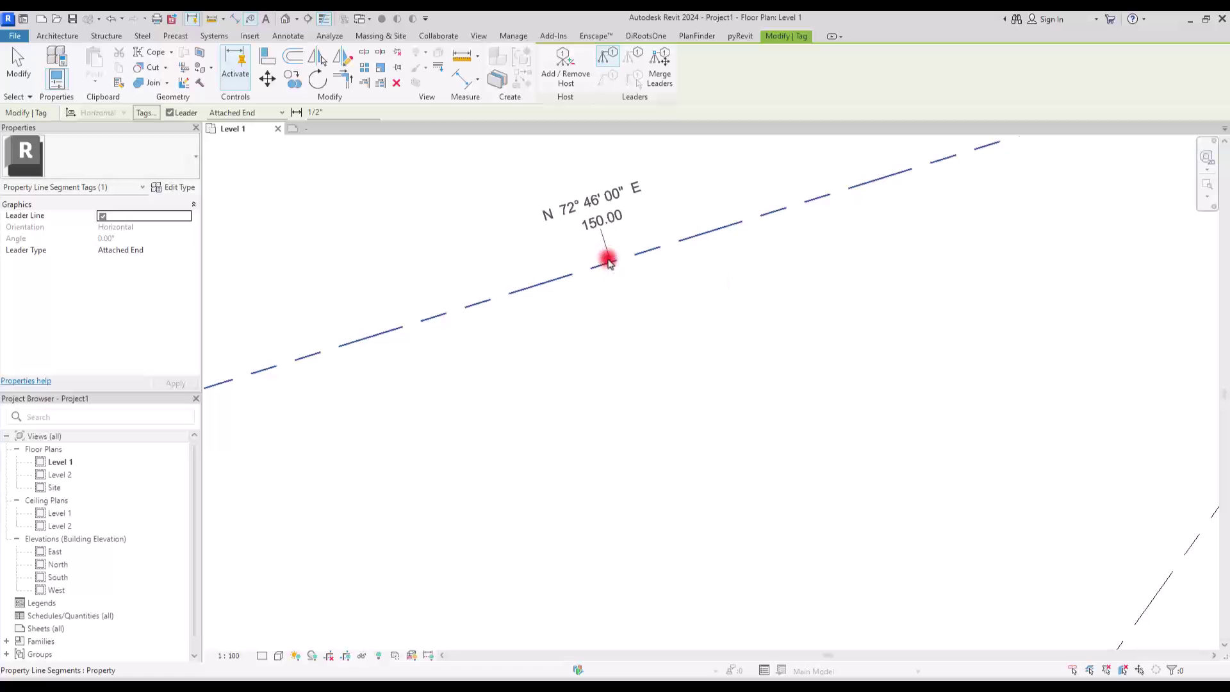
pyautogui.click(101, 216)
pyautogui.click(630, 252)
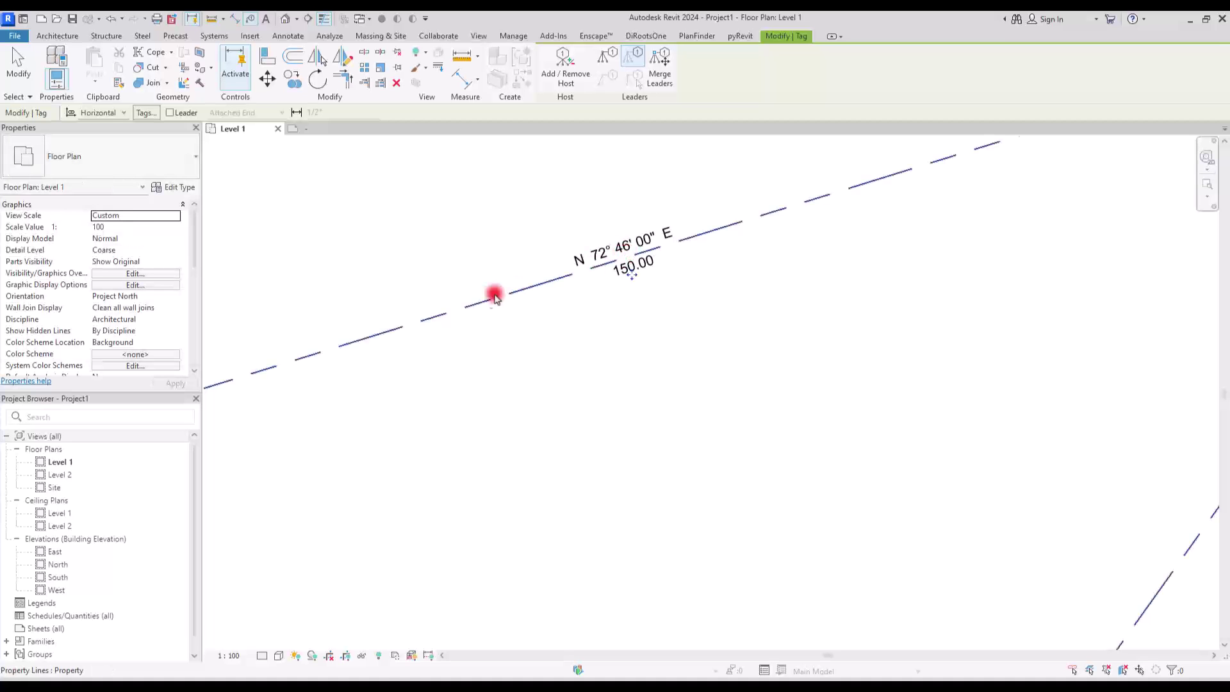
# Step: Set the Level 1 floor plan's view scale to 1" = 20'-0"
pyautogui.scroll(-5, 602, 313)
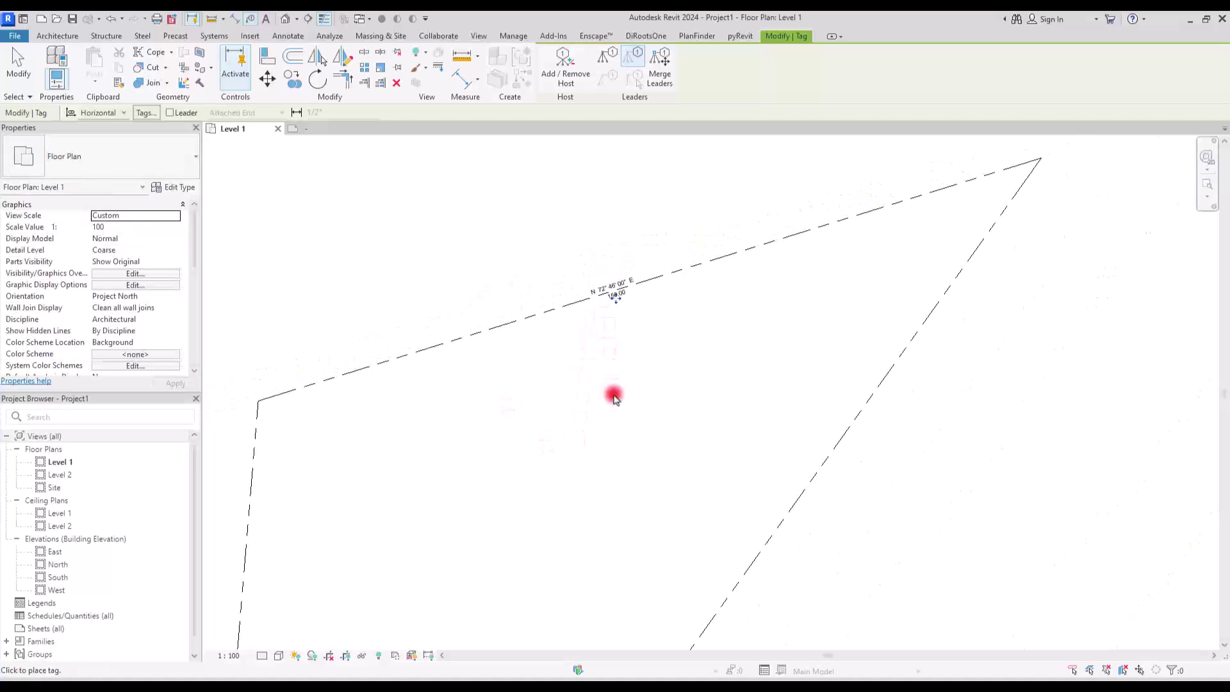
pyautogui.click(227, 655)
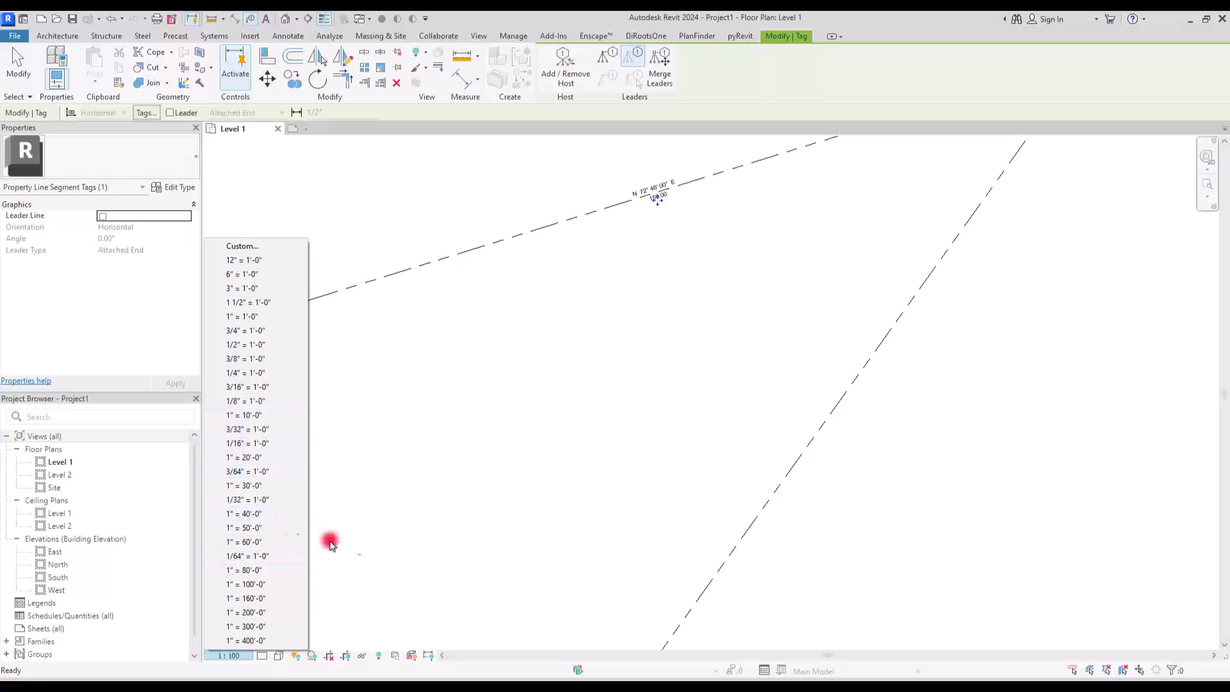
pyautogui.click(372, 546)
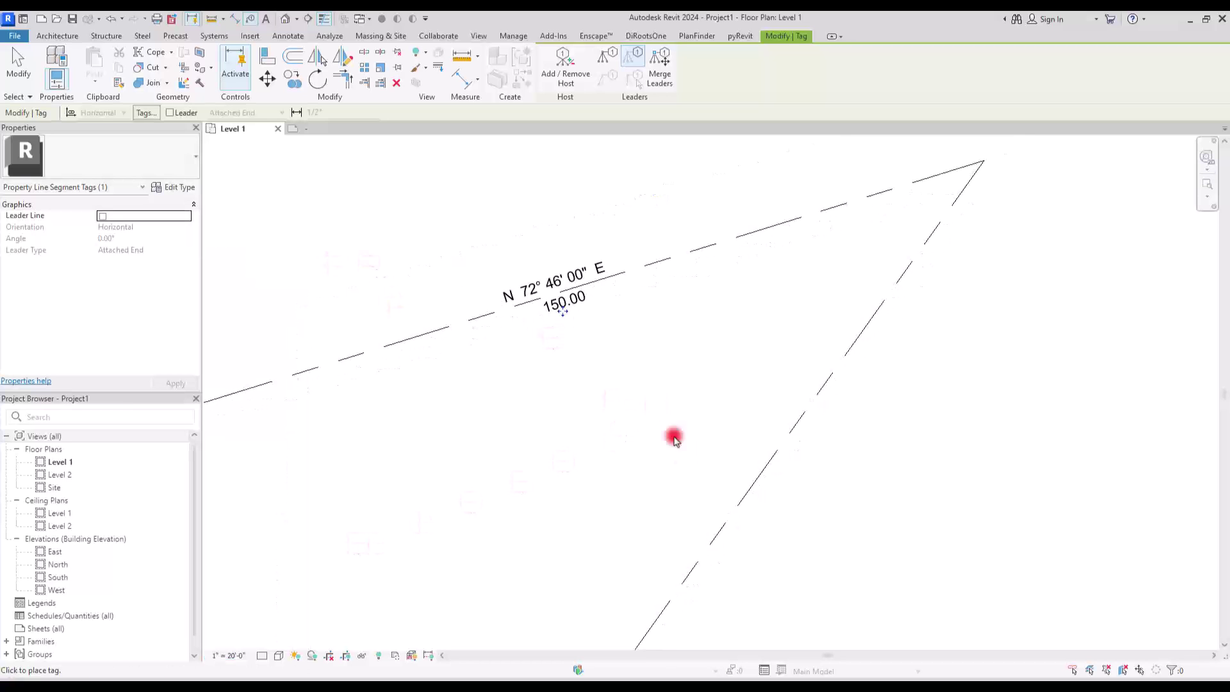
# Step: Tag the long diagonal segment, the near-vertical west segment and the arc at the lot's lower end
pyautogui.click(697, 567)
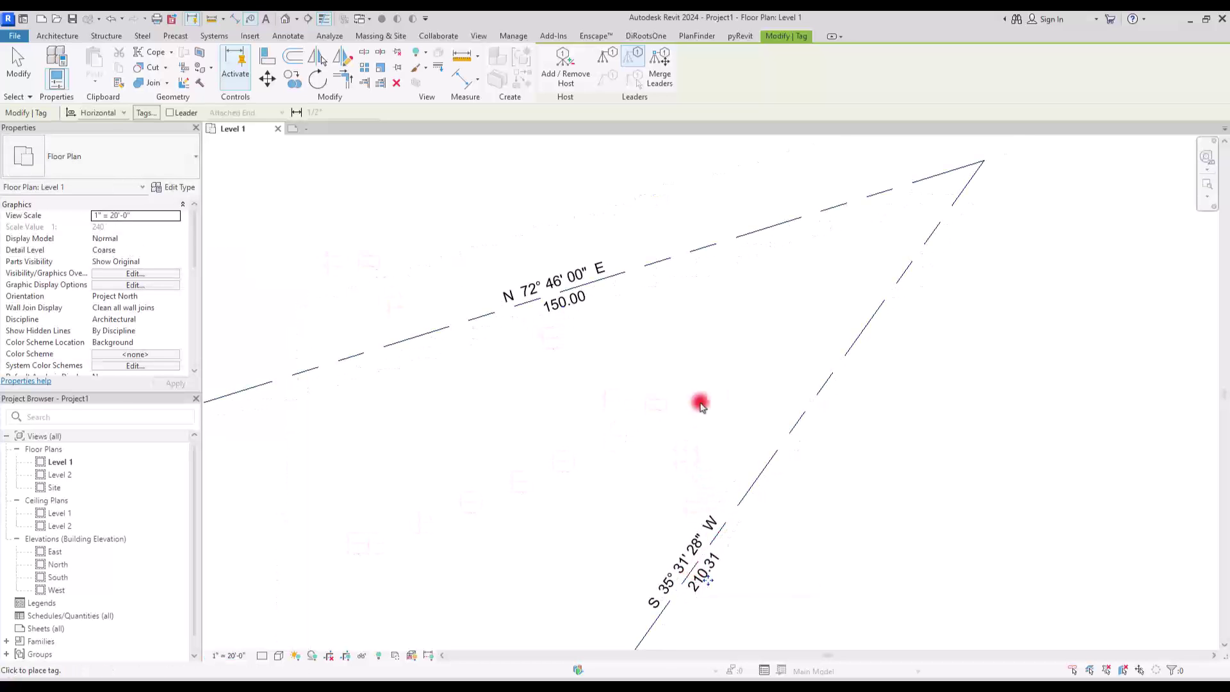
pyautogui.scroll(-3, 689, 417)
pyautogui.moveTo(543, 504); pyautogui.dragTo(577, 338, button='middle')
pyautogui.click(485, 389)
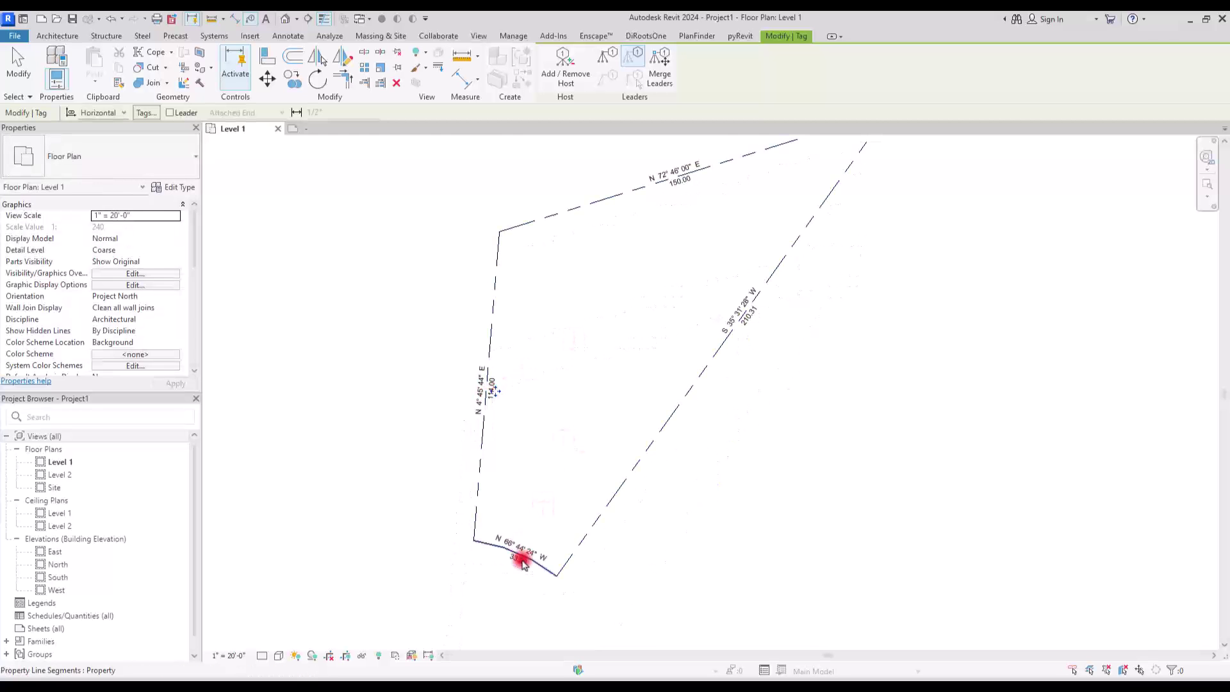
pyautogui.click(511, 549)
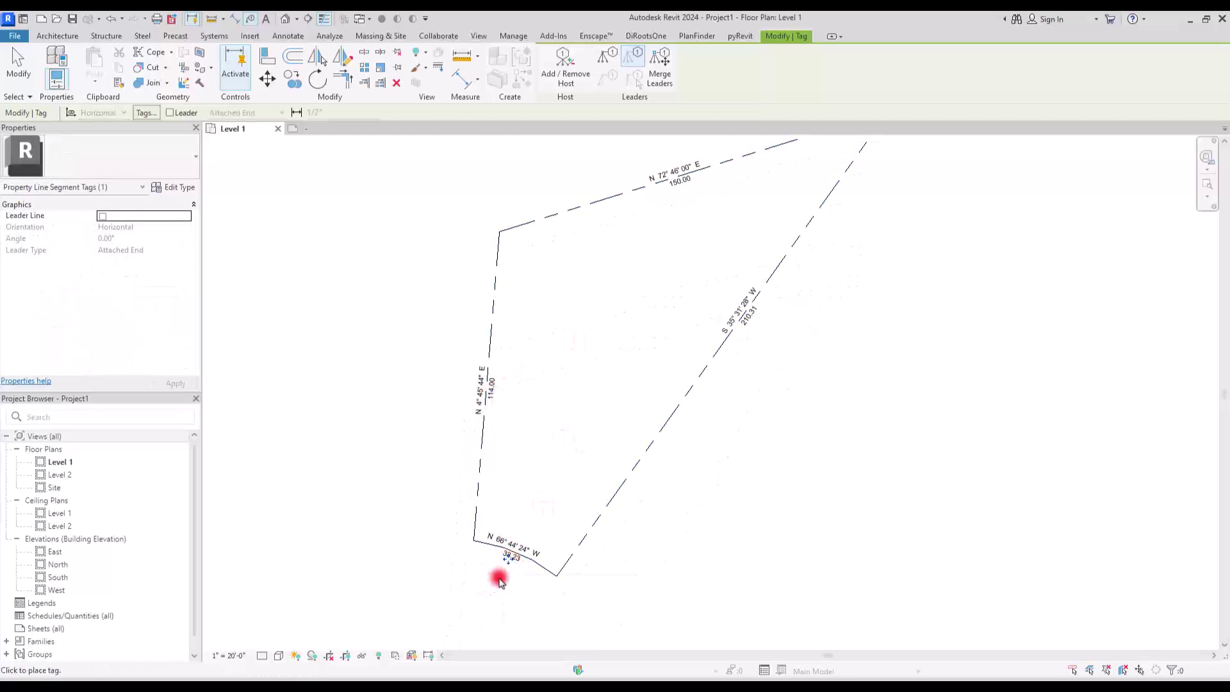
# Step: Open the tag family for editing from the arc segment's tag and select the Distance label
pyautogui.scroll(4, 499, 576)
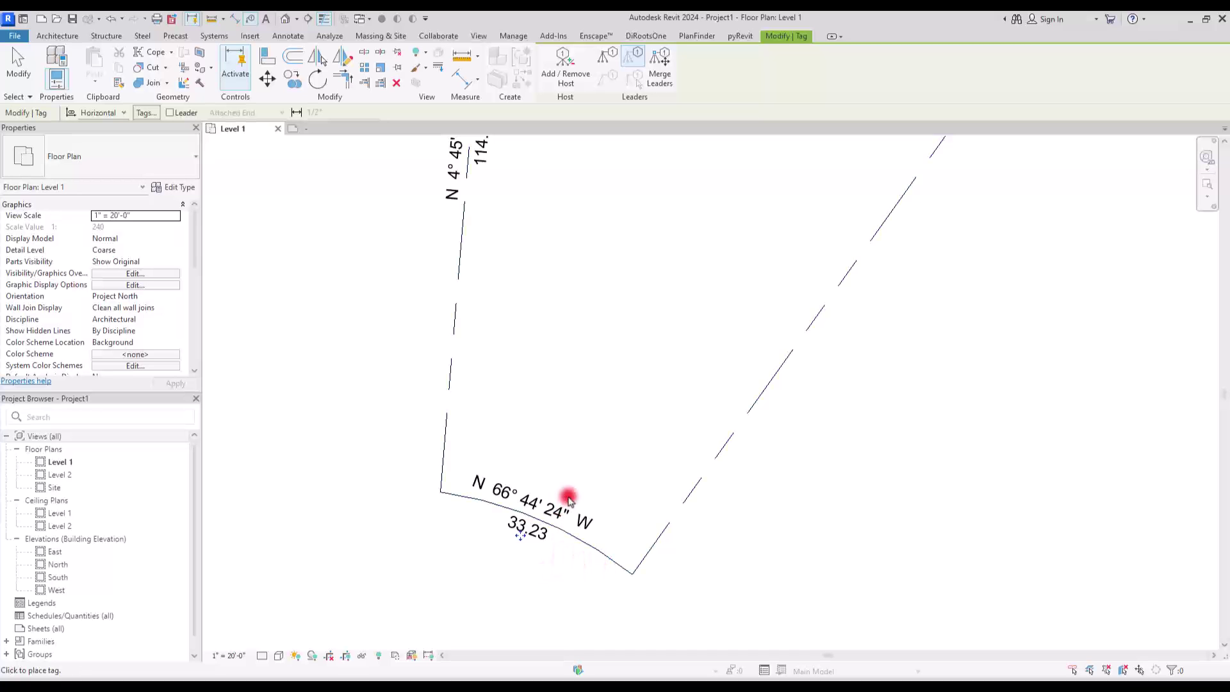
pyautogui.doubleClick(535, 507)
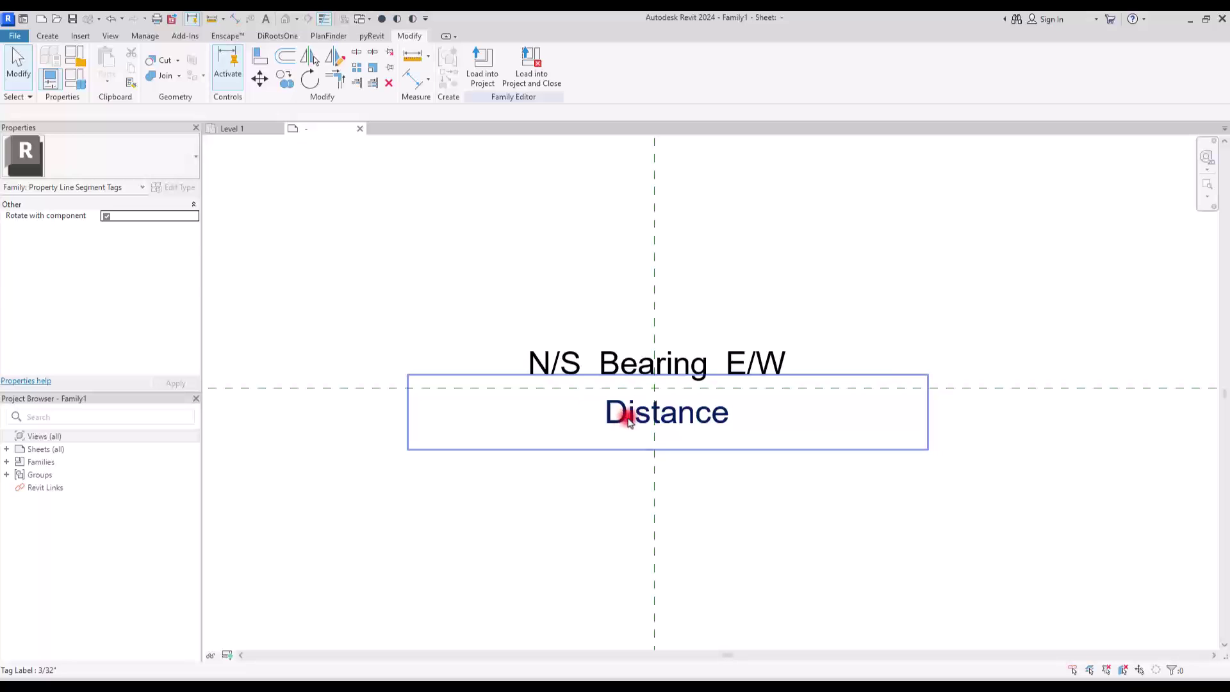
pyautogui.click(628, 420)
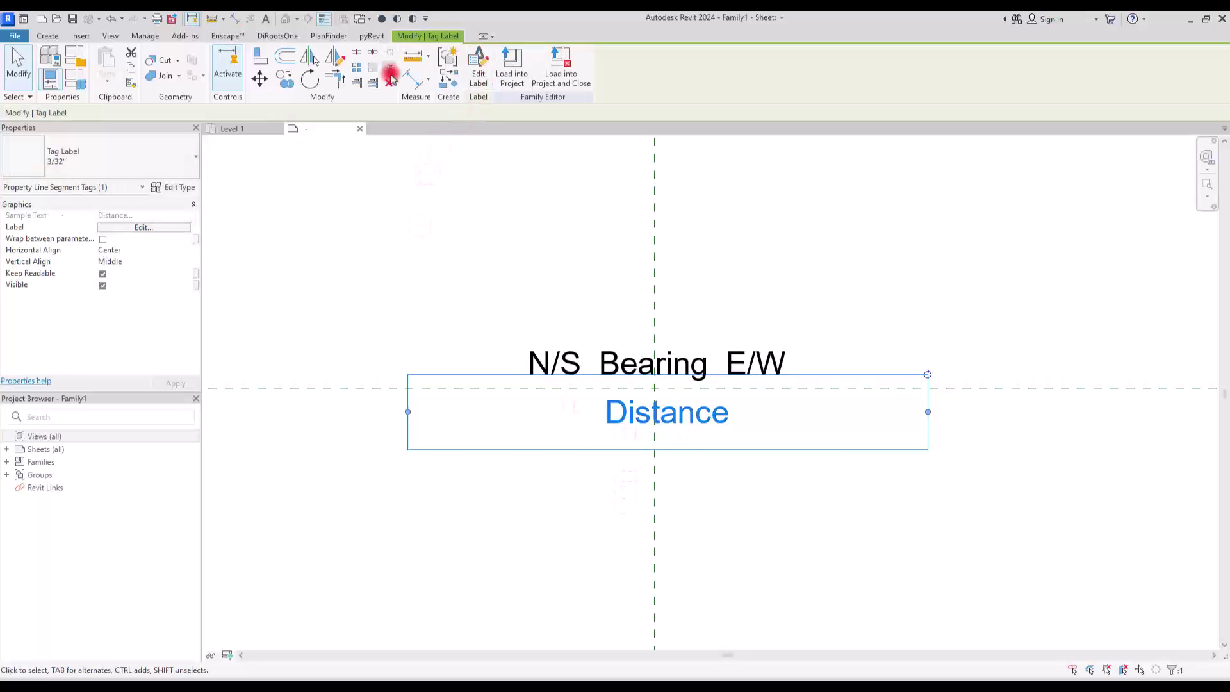
# Step: Add a label with the Radius parameter to the tag family, placed below the Distance label
pyautogui.click(48, 38)
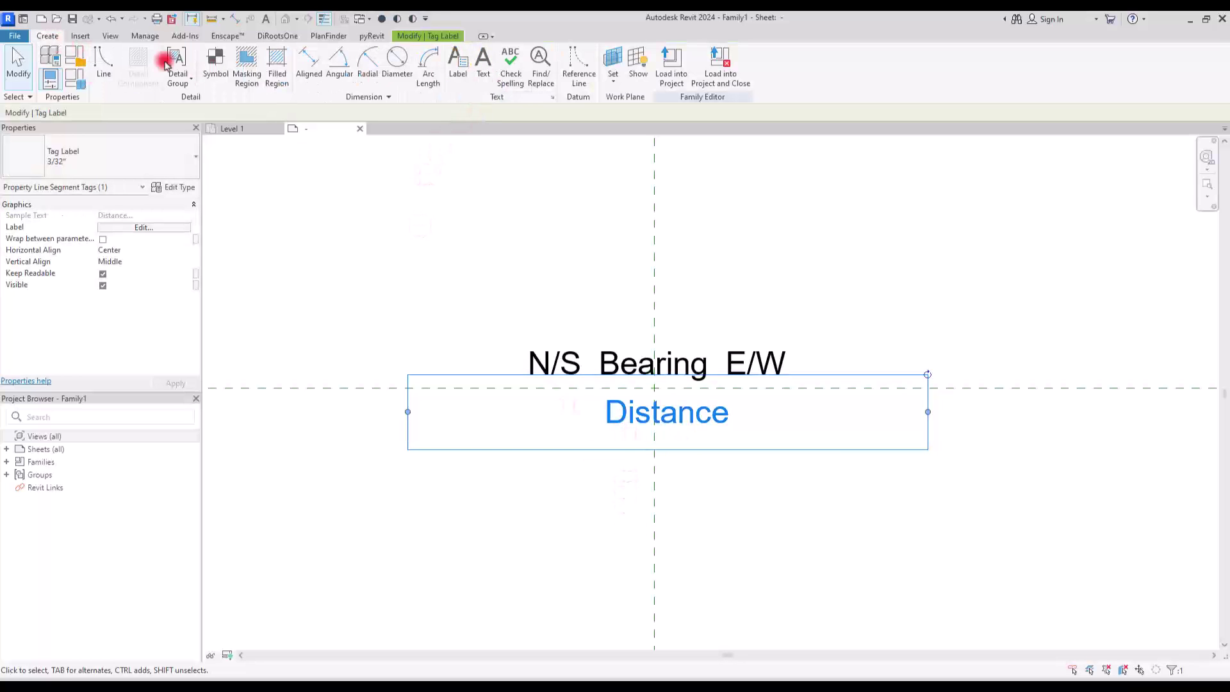
pyautogui.click(450, 64)
pyautogui.click(610, 495)
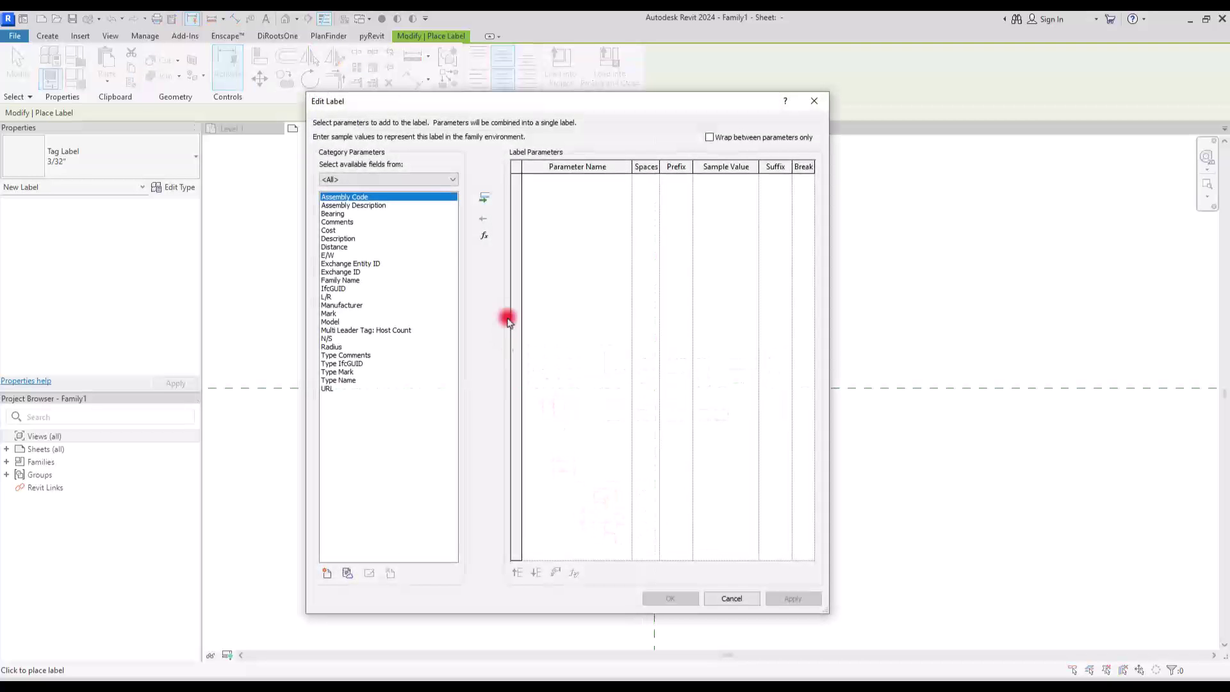
pyautogui.click(329, 348)
pyautogui.click(484, 197)
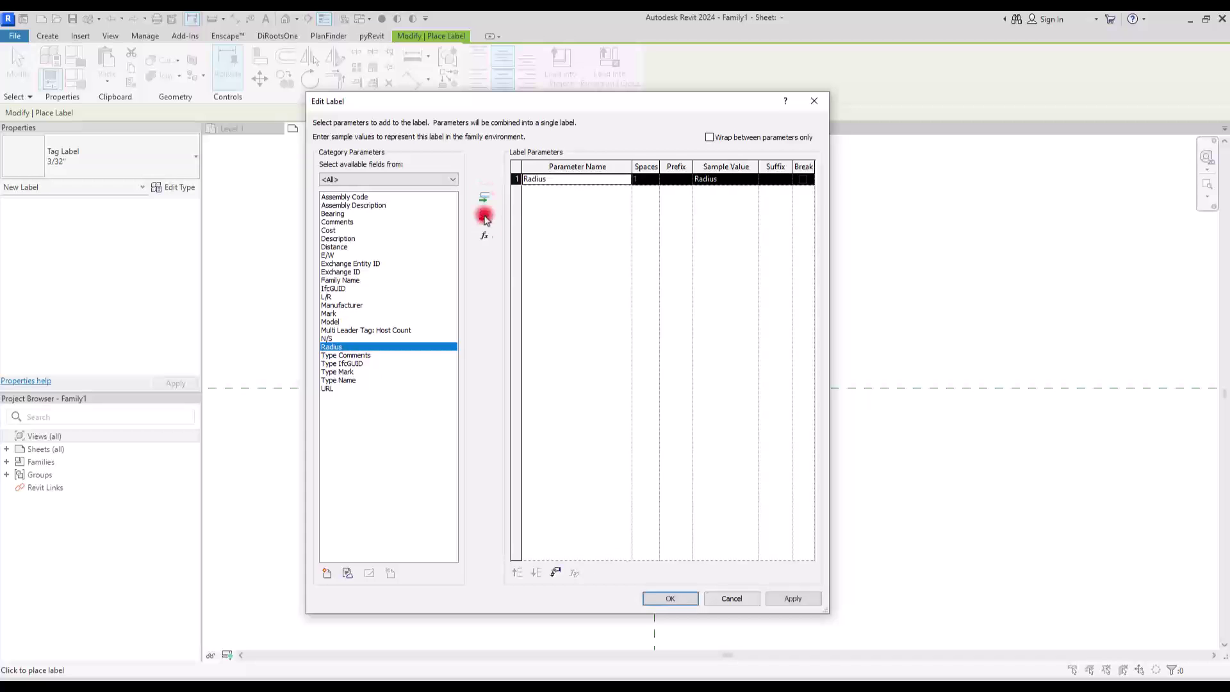
pyautogui.click(669, 599)
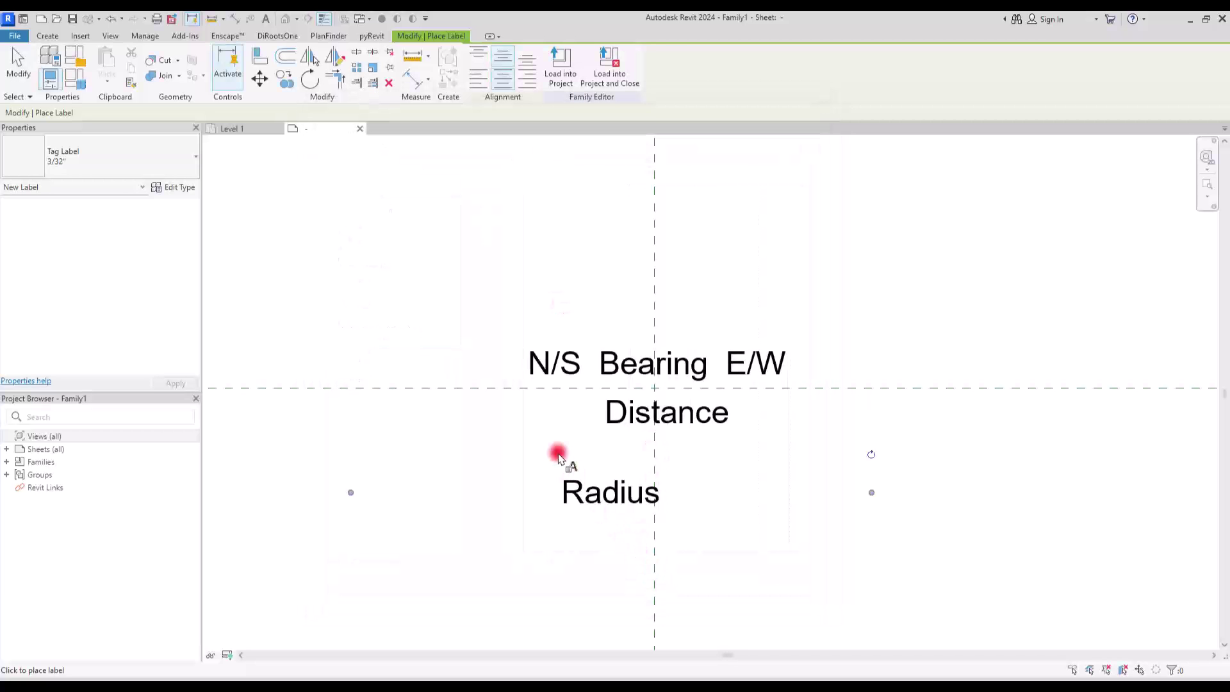
# Step: Move the Radius label up so it sits centred directly beneath the Distance label
pyautogui.press('Escape')
pyautogui.click(609, 502)
pyautogui.moveTo(607, 503); pyautogui.dragTo(666, 465)
pyautogui.click(357, 192)
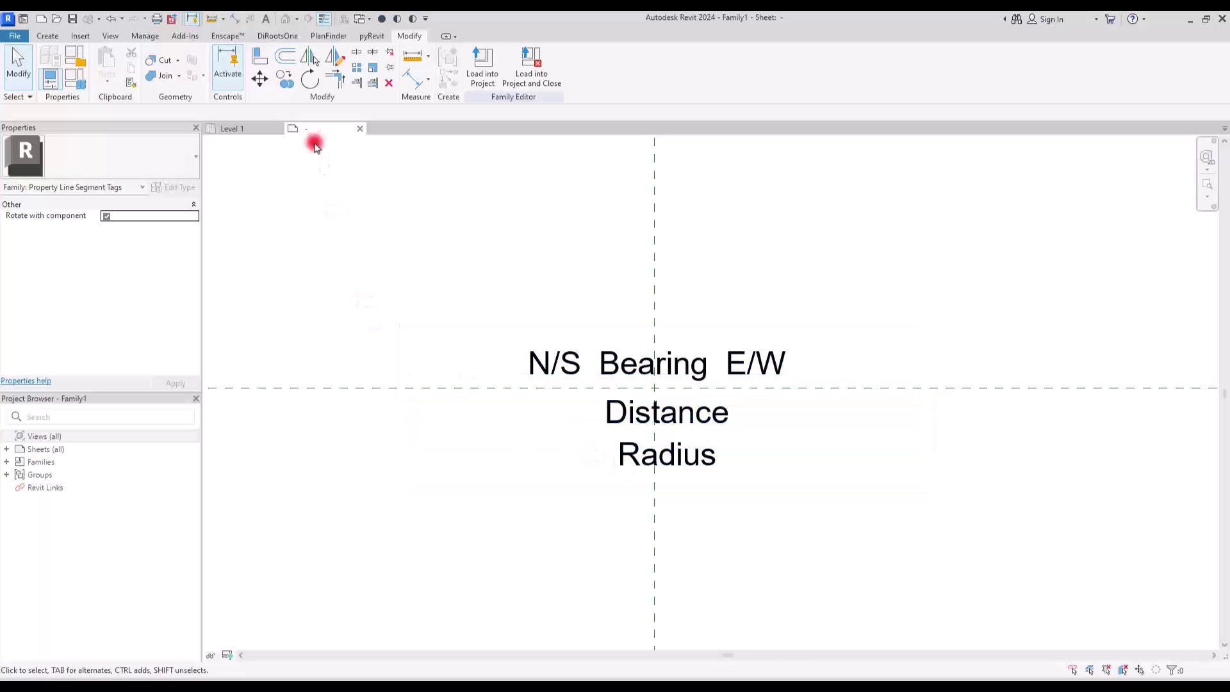
# Step: Check the arc segment's tag in the Level 1 floor plan and return to the tag family
pyautogui.click(234, 129)
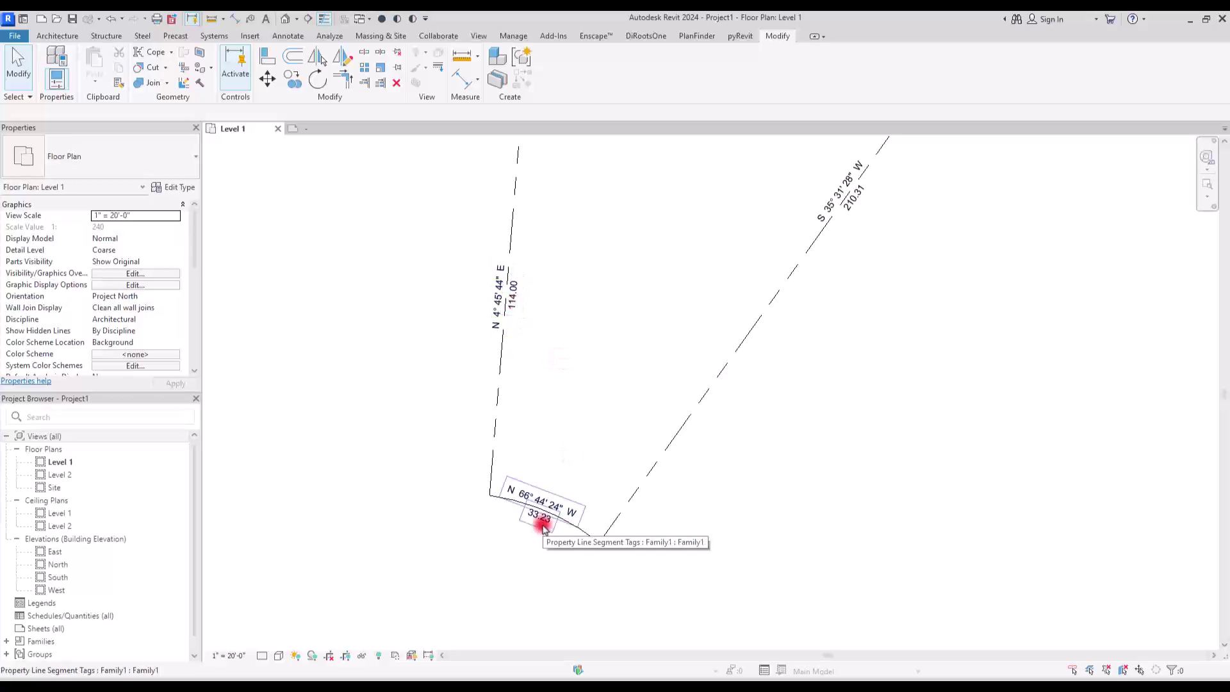
pyautogui.press('Escape')
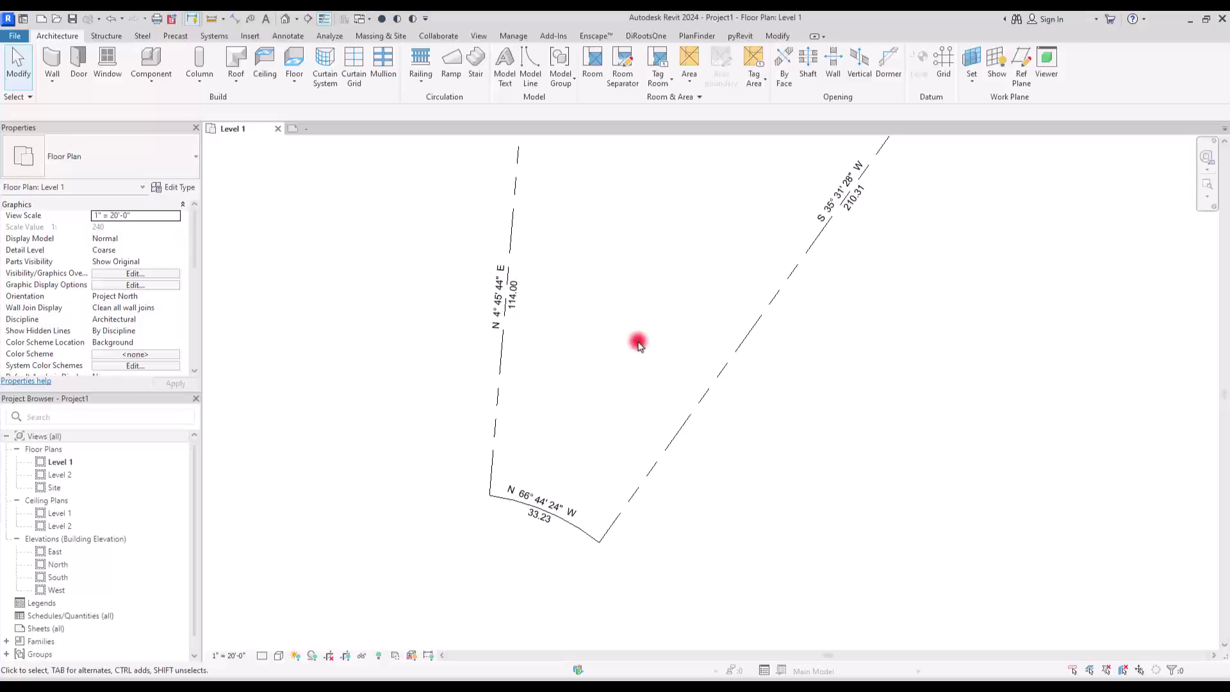
pyautogui.doubleClick(615, 478)
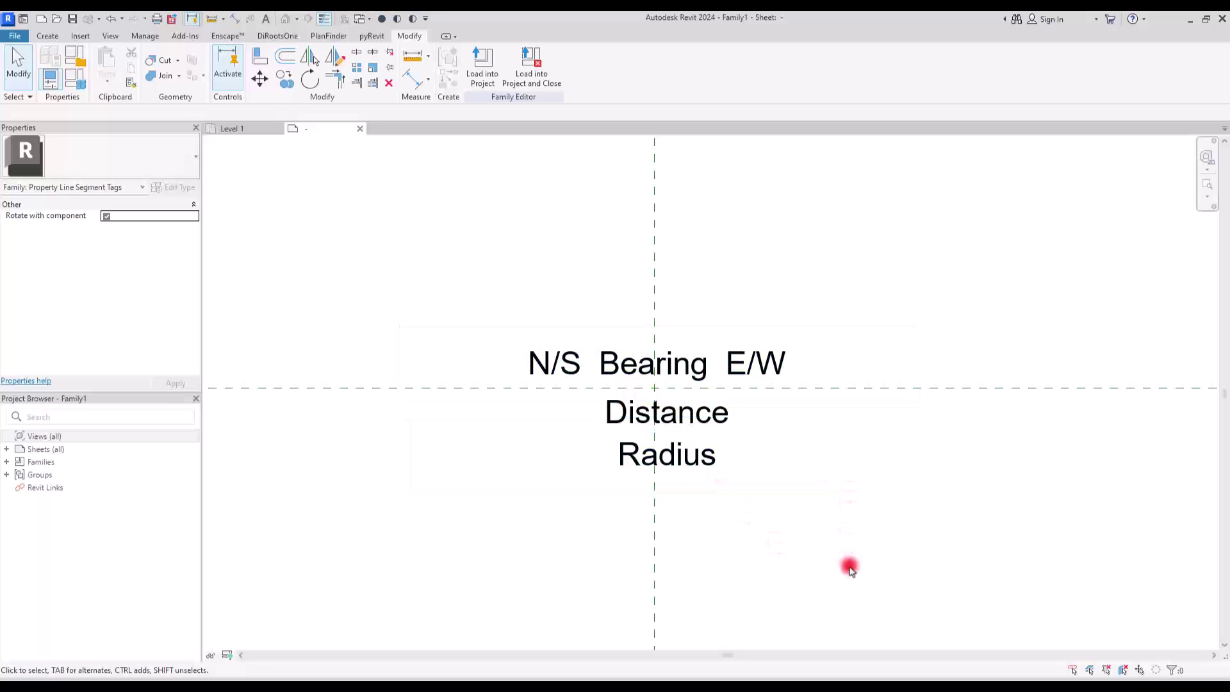
# Step: Add the prefix "D= " to the Distance parameter in its label
pyautogui.click(721, 410)
pyautogui.click(475, 64)
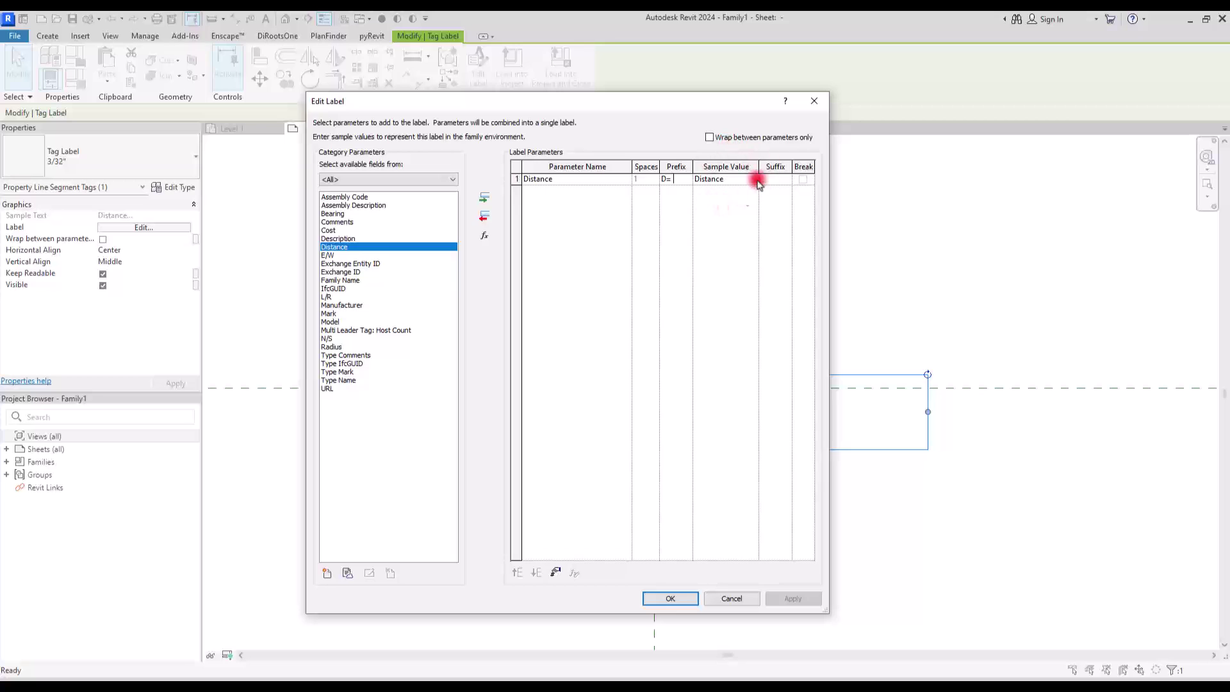
pyautogui.click(660, 179)
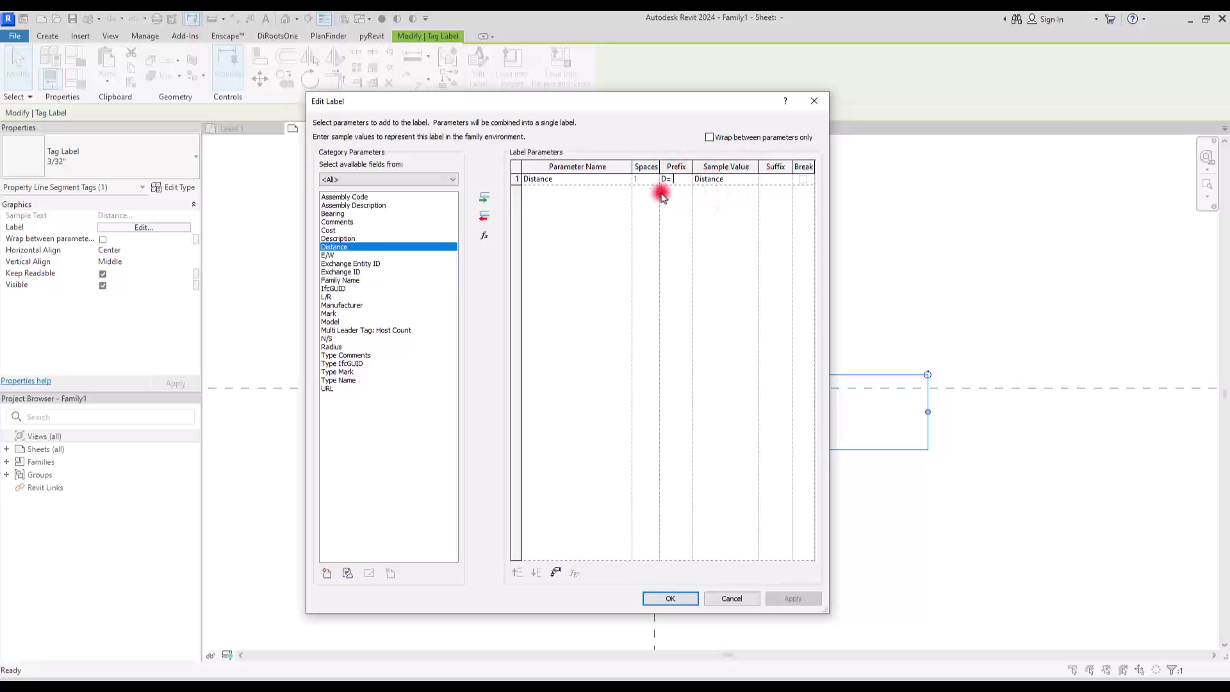
pyautogui.click(671, 598)
# Step: Add the prefix "R =" to the Radius parameter in its label
pyautogui.click(684, 462)
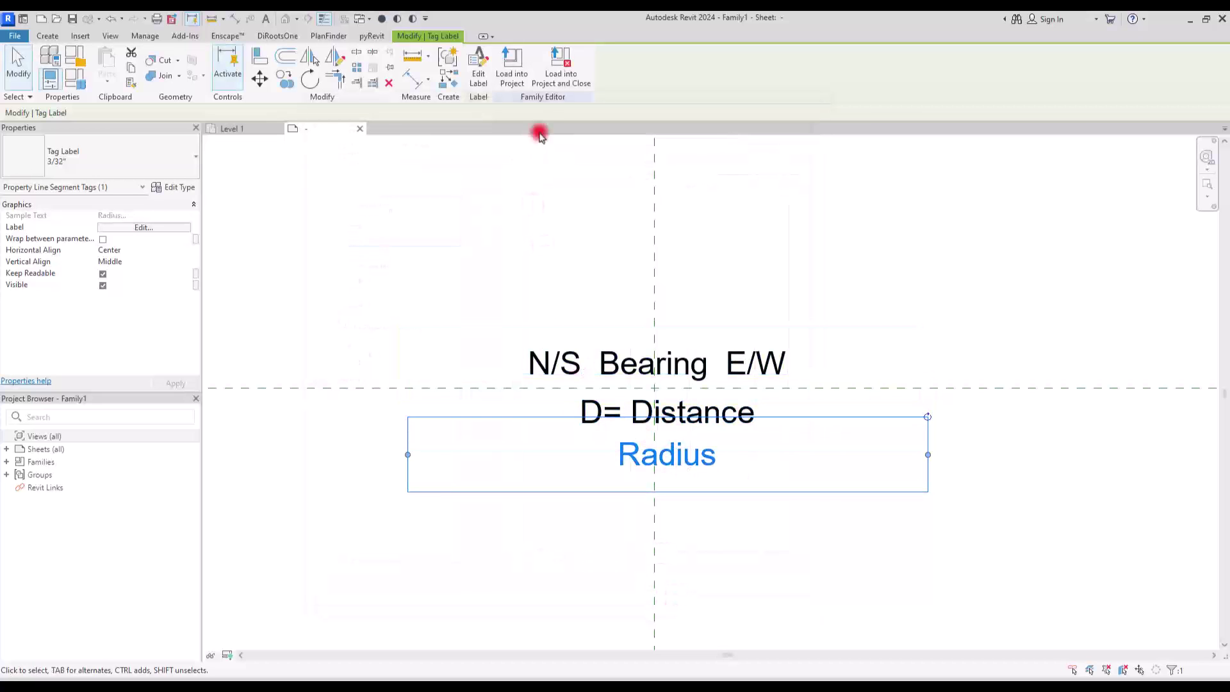
pyautogui.click(476, 64)
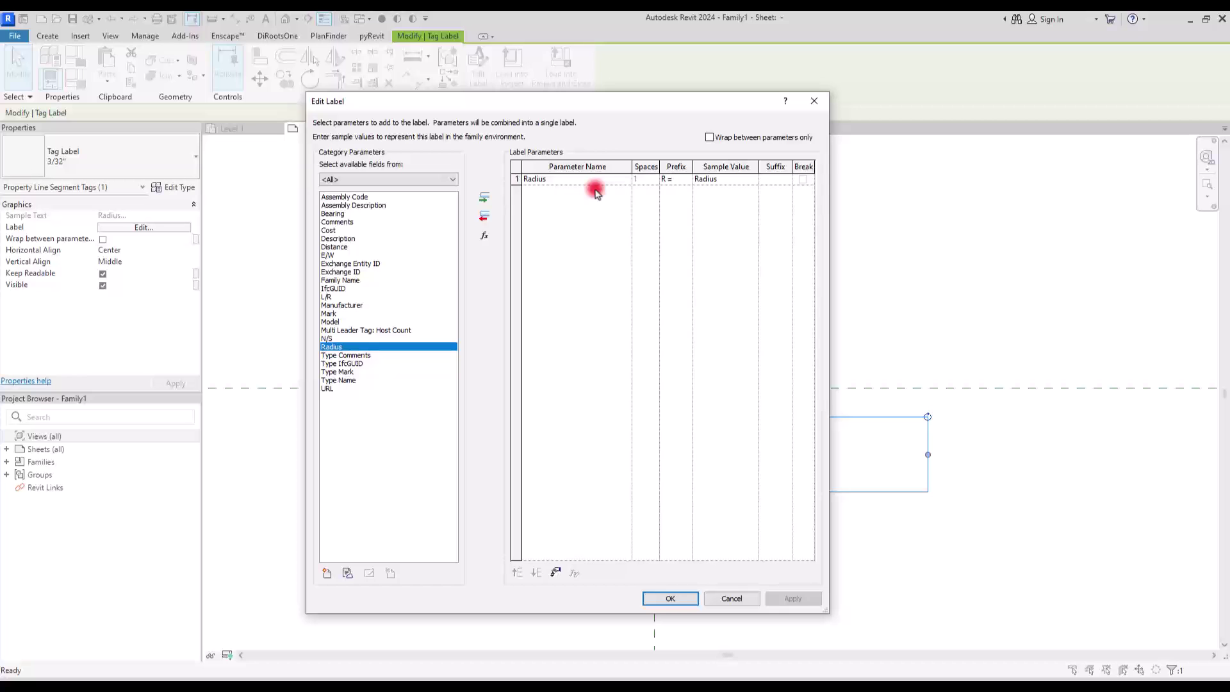
pyautogui.click(668, 597)
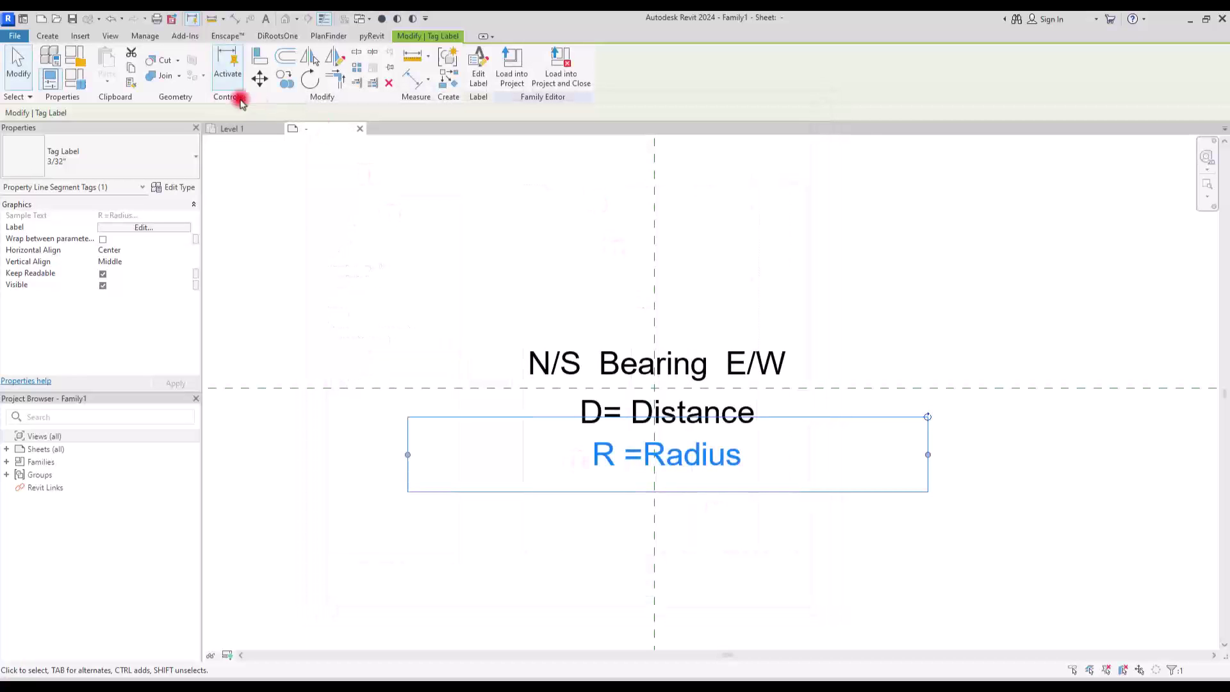
# Step: Save the tag family as "Propertyline Segment - Arc" in the 94 Property Line folder
pyautogui.click(19, 38)
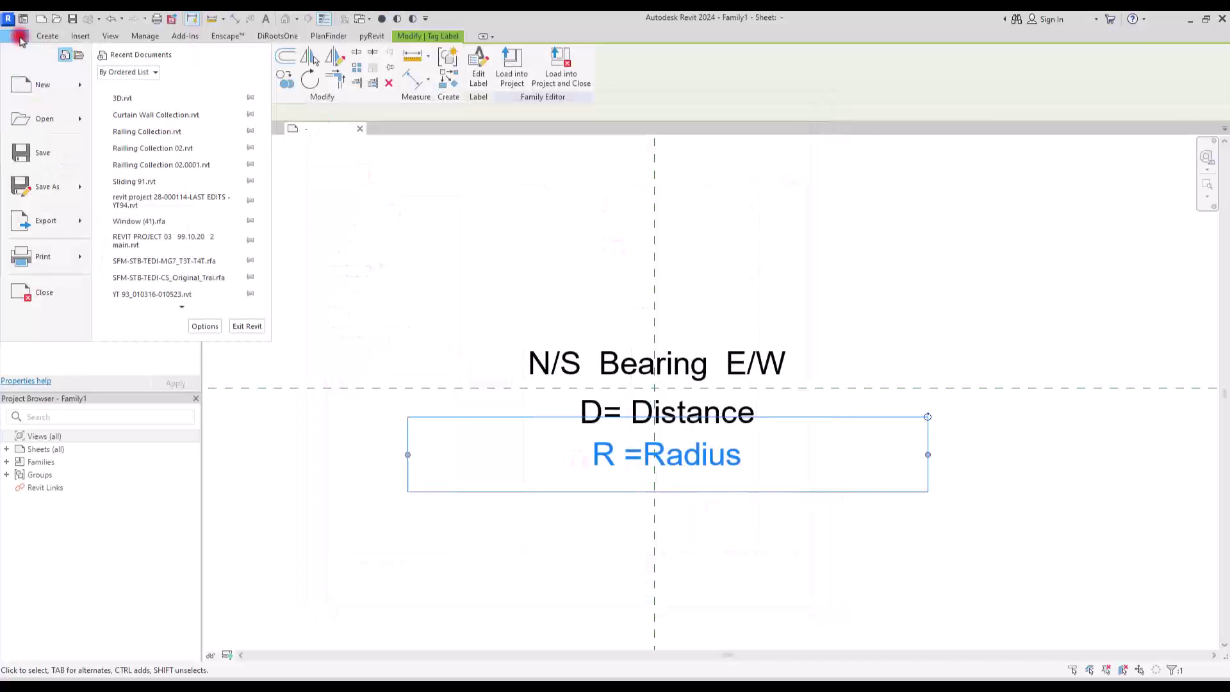
pyautogui.click(65, 187)
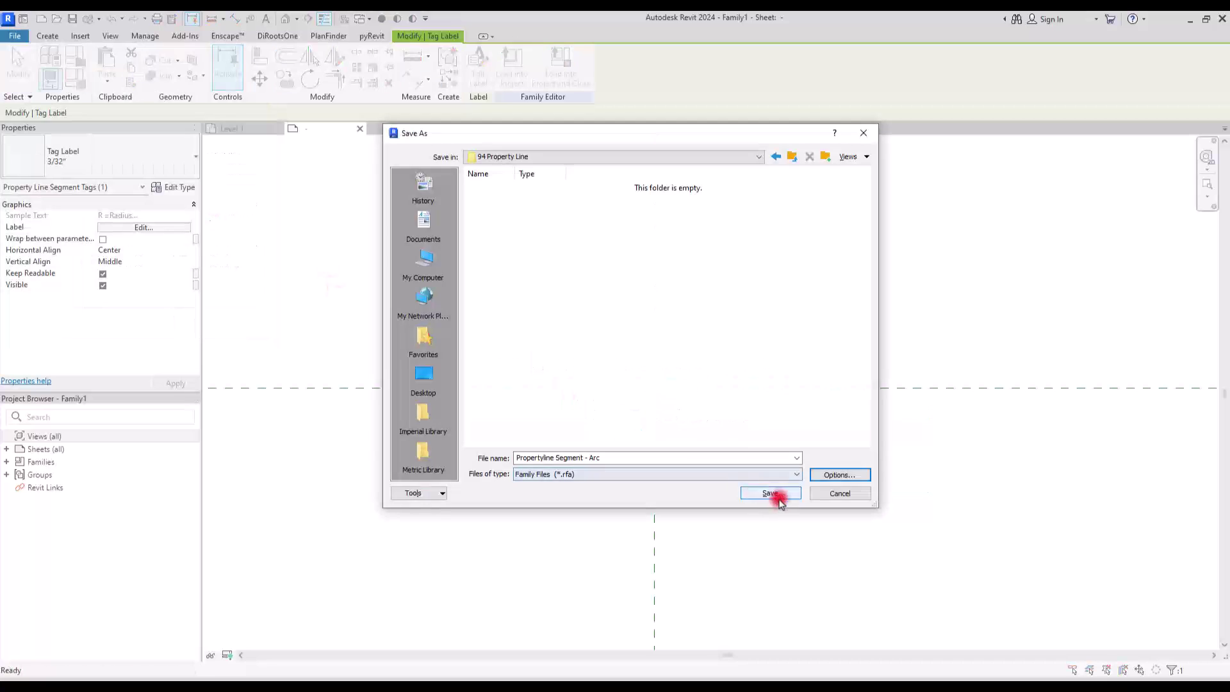
pyautogui.click(774, 497)
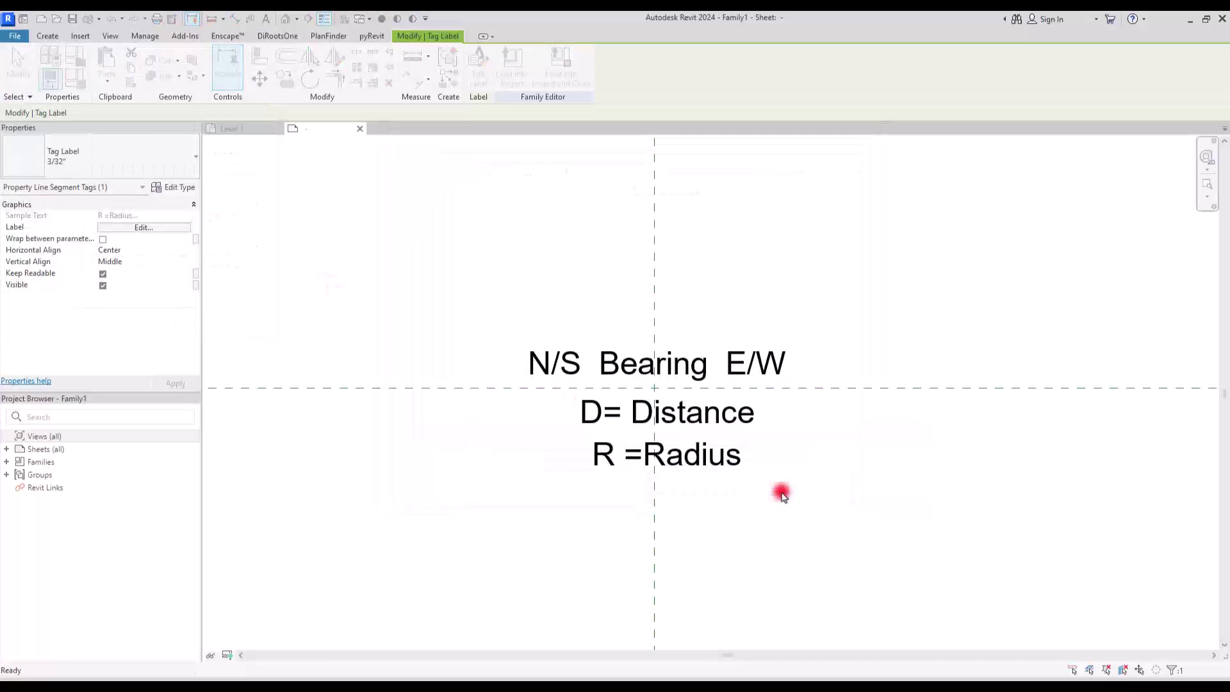
# Step: Load the arc tag family into the project and place its tag near the east end of the lot's arc segment
pyautogui.click(567, 273)
pyautogui.click(492, 90)
pyautogui.click(580, 532)
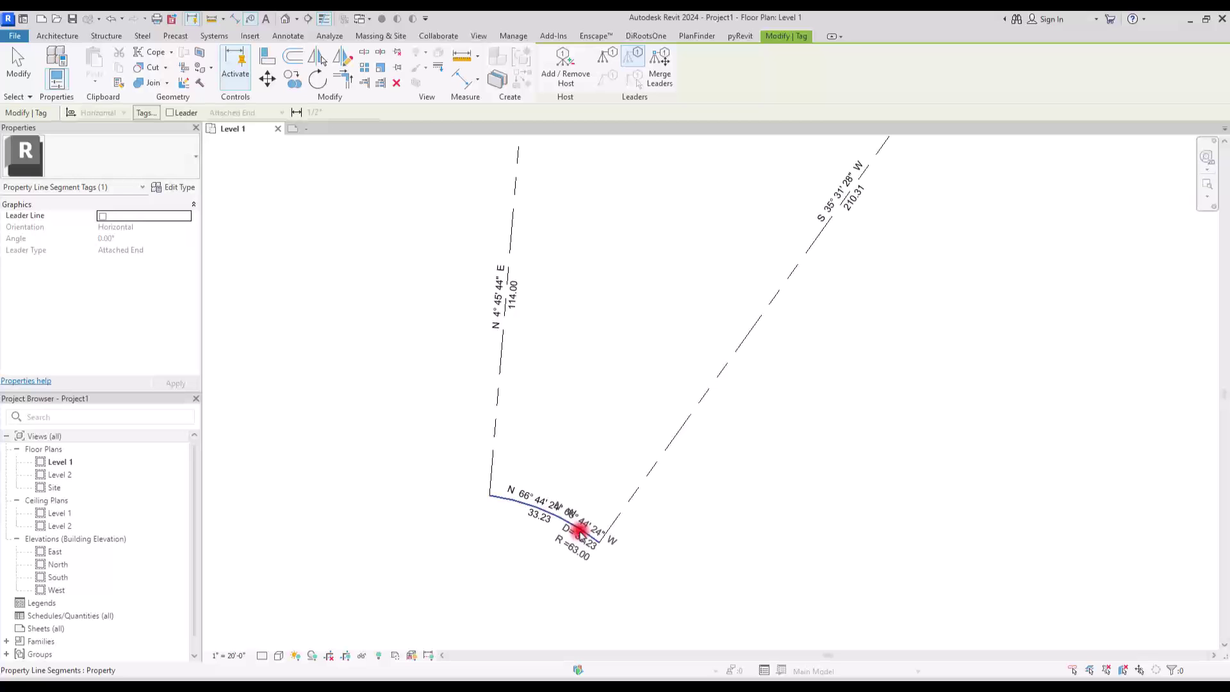
# Step: End tag placement and clear the overlapping tags from the lot's arc segment
pyautogui.press('Escape')
pyautogui.click(563, 504)
pyautogui.press('Delete')
# Step: Tag the arc segment by category near its middle with the arc tag, without a leader line
pyautogui.scroll(2, 533, 516)
pyautogui.scroll(3, 534, 515)
pyautogui.click(287, 36)
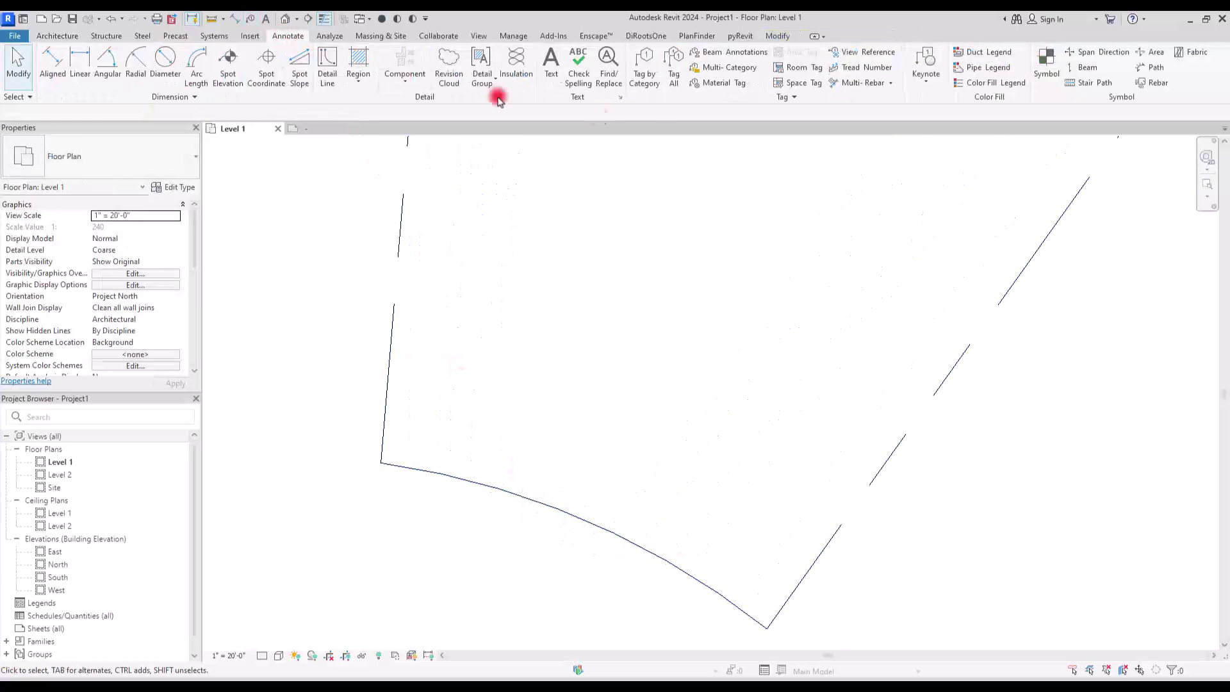
pyautogui.click(646, 66)
pyautogui.click(556, 506)
pyautogui.moveTo(560, 506); pyautogui.dragTo(692, 279, button='middle')
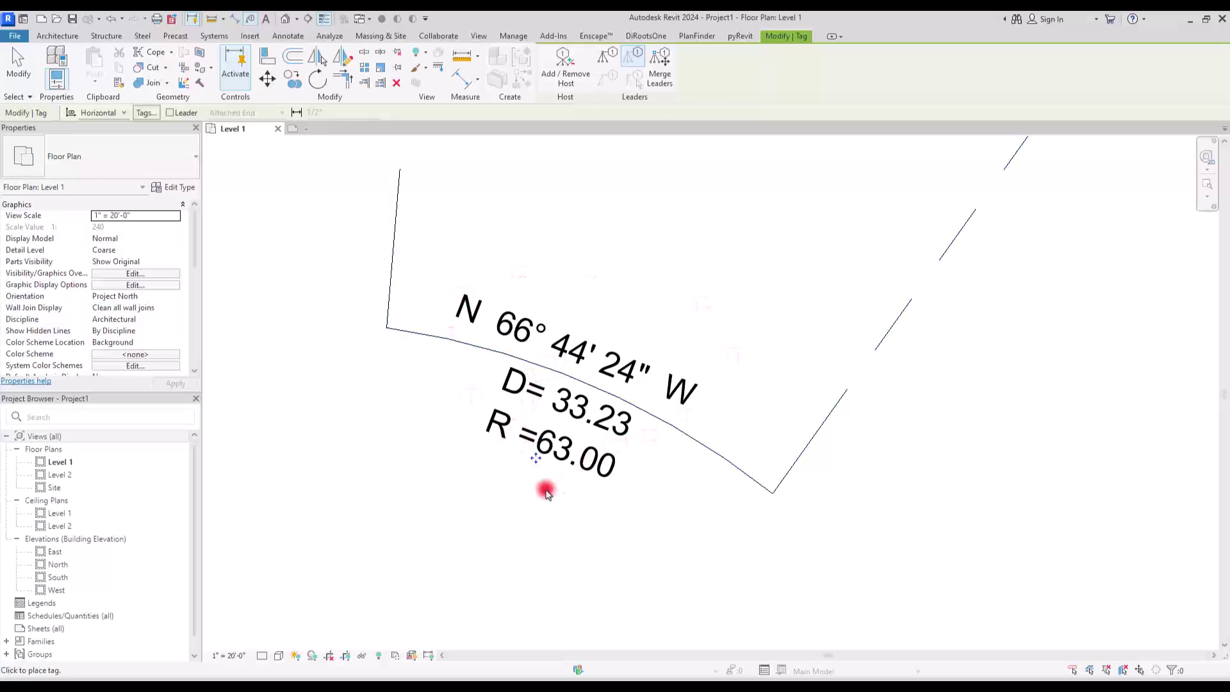
pyautogui.press('Escape')
# Step: Examine the bearing and distance tags along the lot's straight property line segments
pyautogui.scroll(-5, 810, 152)
pyautogui.scroll(3, 809, 158)
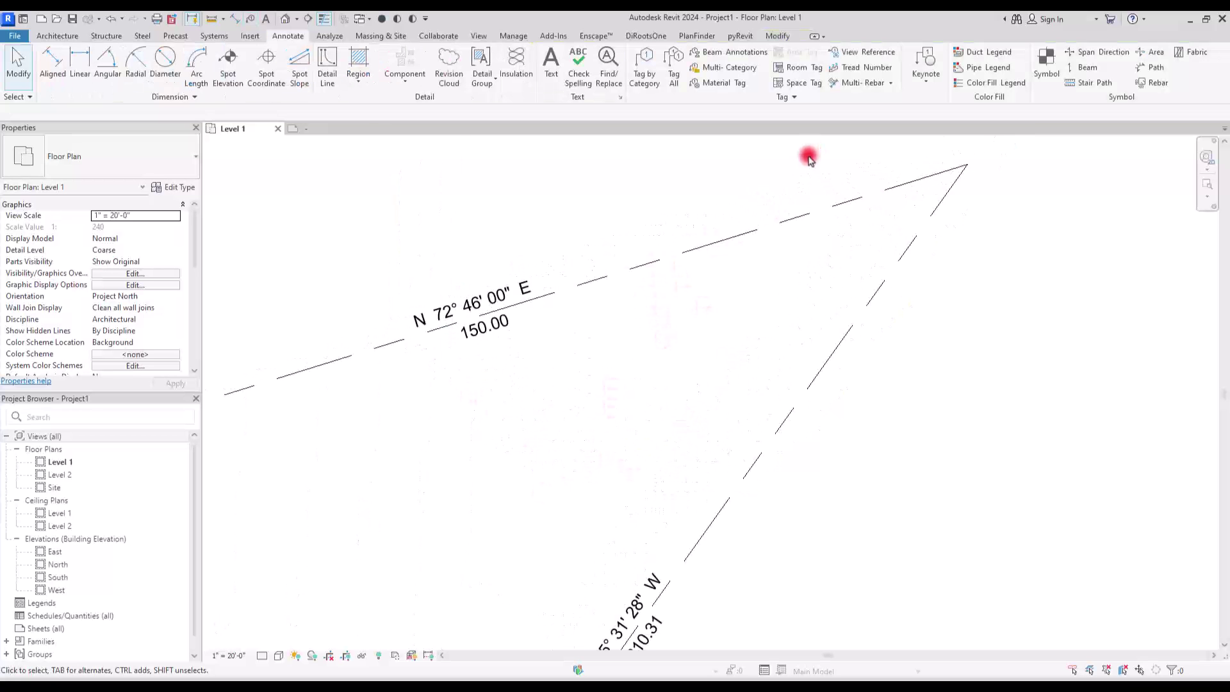
pyautogui.moveTo(522, 392); pyautogui.dragTo(747, 348, button='middle')
pyautogui.moveTo(528, 393); pyautogui.dragTo(580, 338, button='middle')
pyautogui.moveTo(481, 544); pyautogui.dragTo(431, 220, button='middle')
pyautogui.moveTo(471, 442); pyautogui.dragTo(471, 272, button='middle')
pyautogui.moveTo(493, 494); pyautogui.dragTo(445, 420, button='middle')
pyautogui.moveTo(801, 228)
pyautogui.mouseDown(button='middle')
pyautogui.moveTo(782, 263)
pyautogui.moveTo(404, 464)
pyautogui.moveTo(568, 425)
pyautogui.moveTo(728, 248)
pyautogui.moveTo(499, 488)
pyautogui.moveTo(540, 434)
pyautogui.moveTo(602, 301)
pyautogui.mouseUp(button='middle')
pyautogui.scroll(-3, 683, 250)
pyautogui.moveTo(631, 247); pyautogui.dragTo(690, 263, button='middle')
pyautogui.scroll(-2, 690, 263)
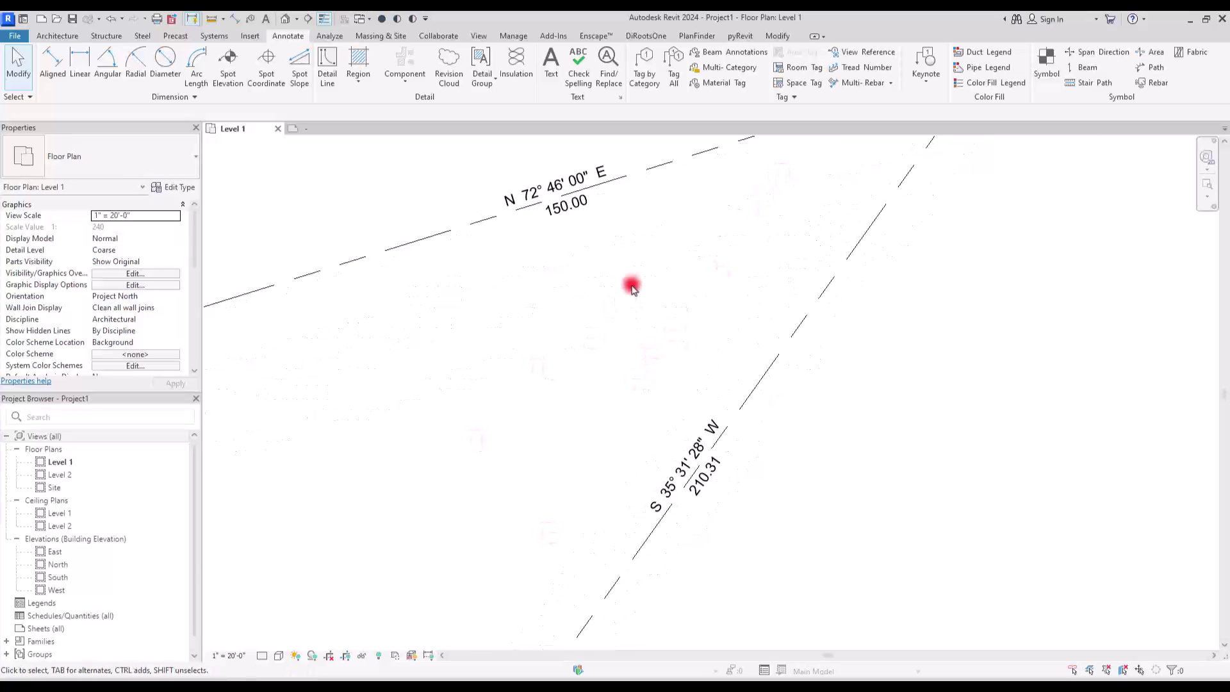